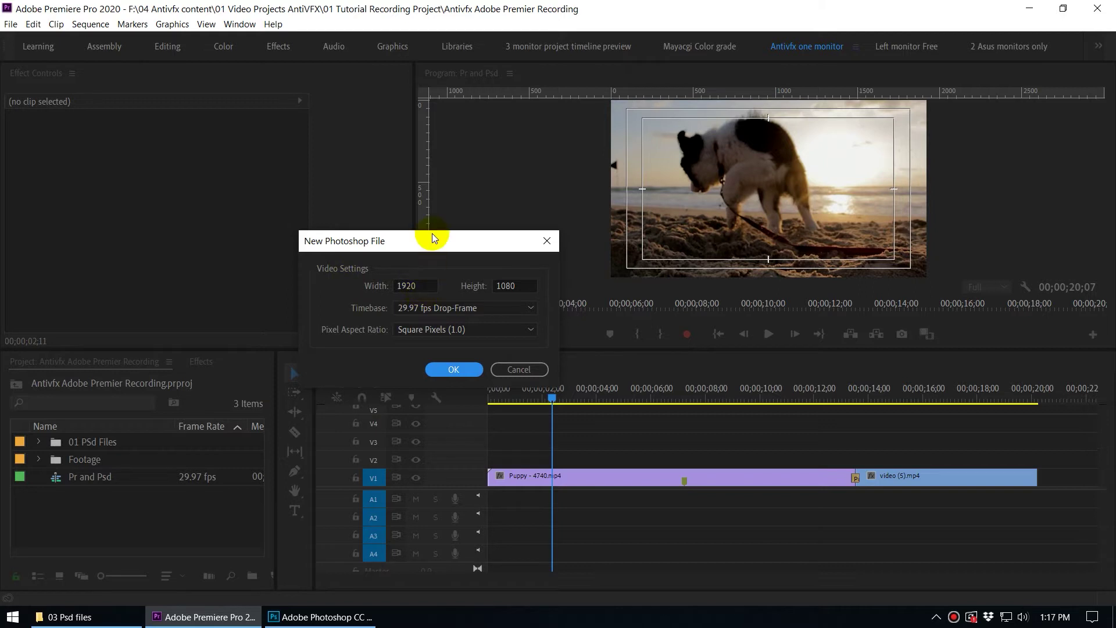
- Review the timebase and pixel aspect ratio choices, then accept the new Photoshop file at 1920 × 1080, 29.97 fps Drop-Frame, Square Pixels (1.0)
drag(432, 235, 400, 245)
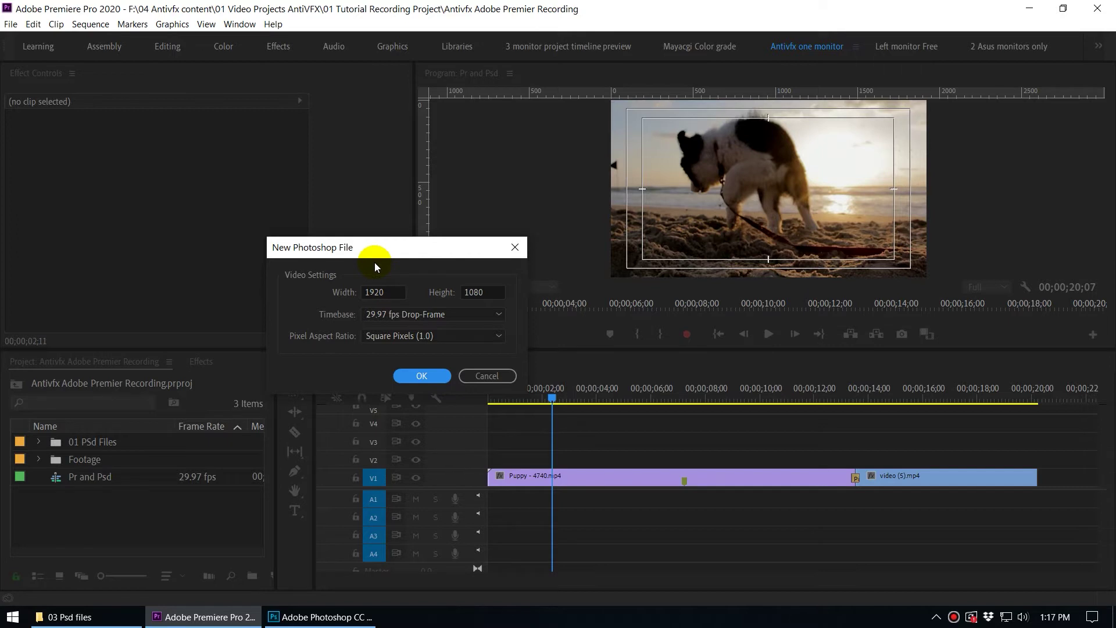
click(398, 314)
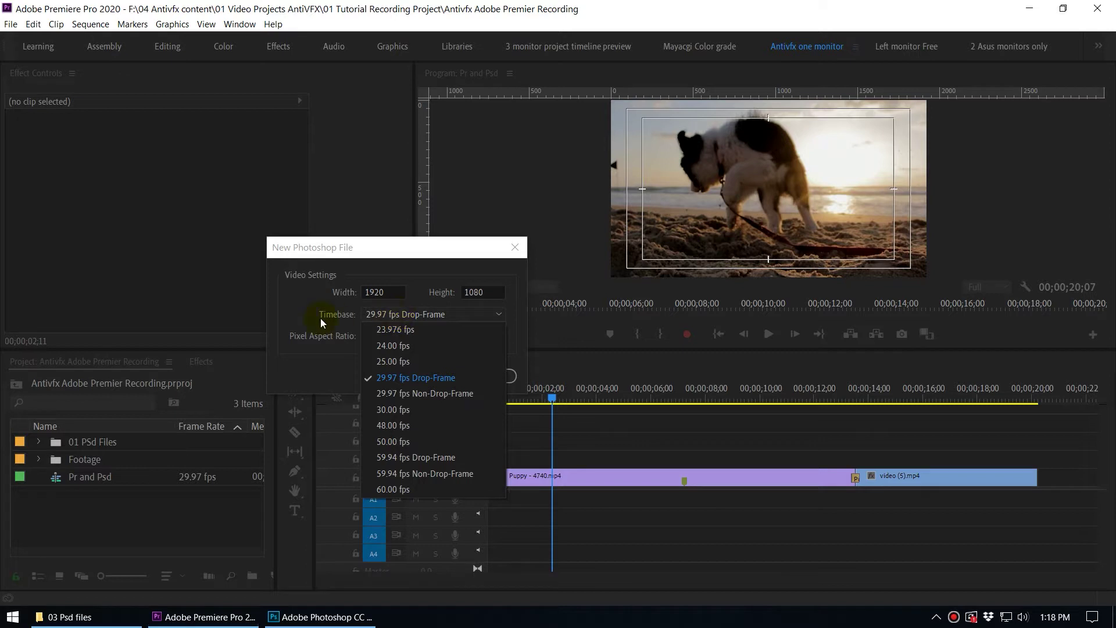
click(299, 313)
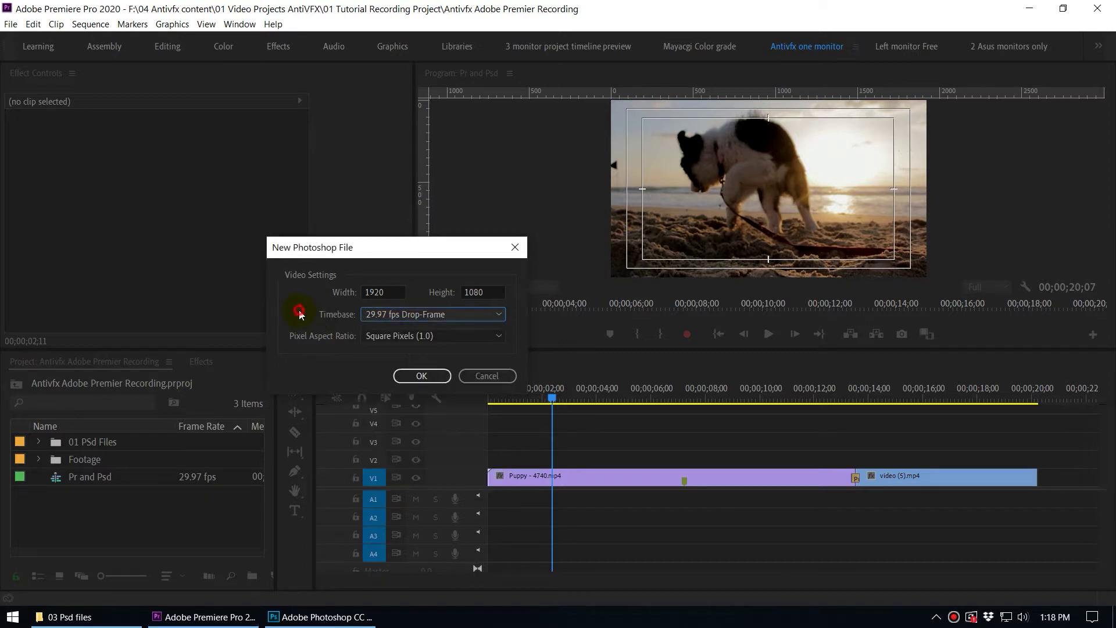
click(442, 337)
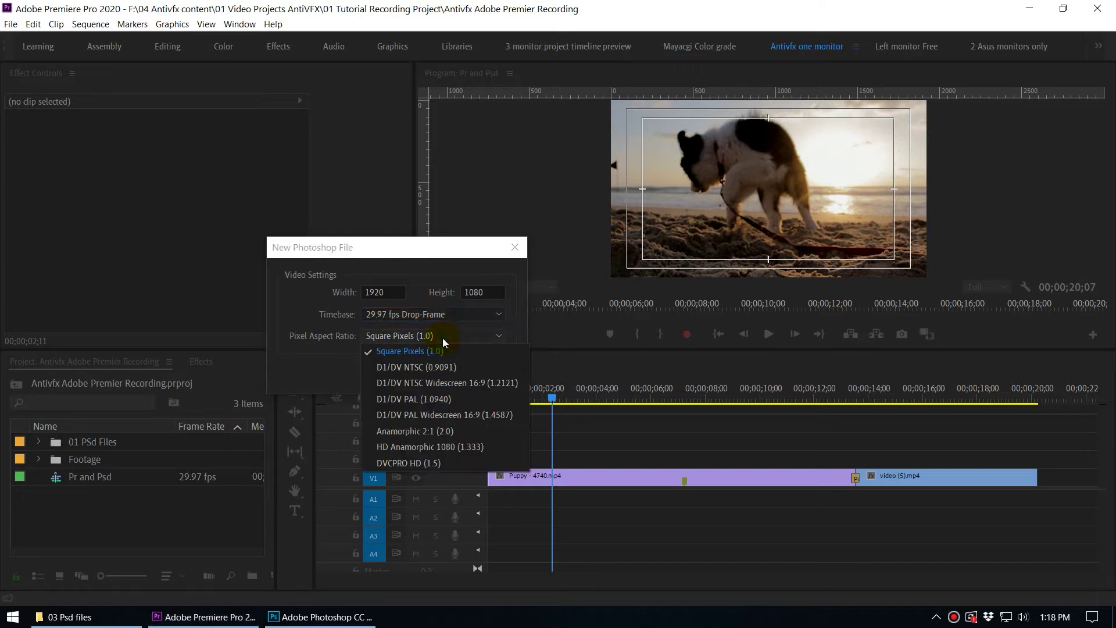
click(317, 305)
click(418, 377)
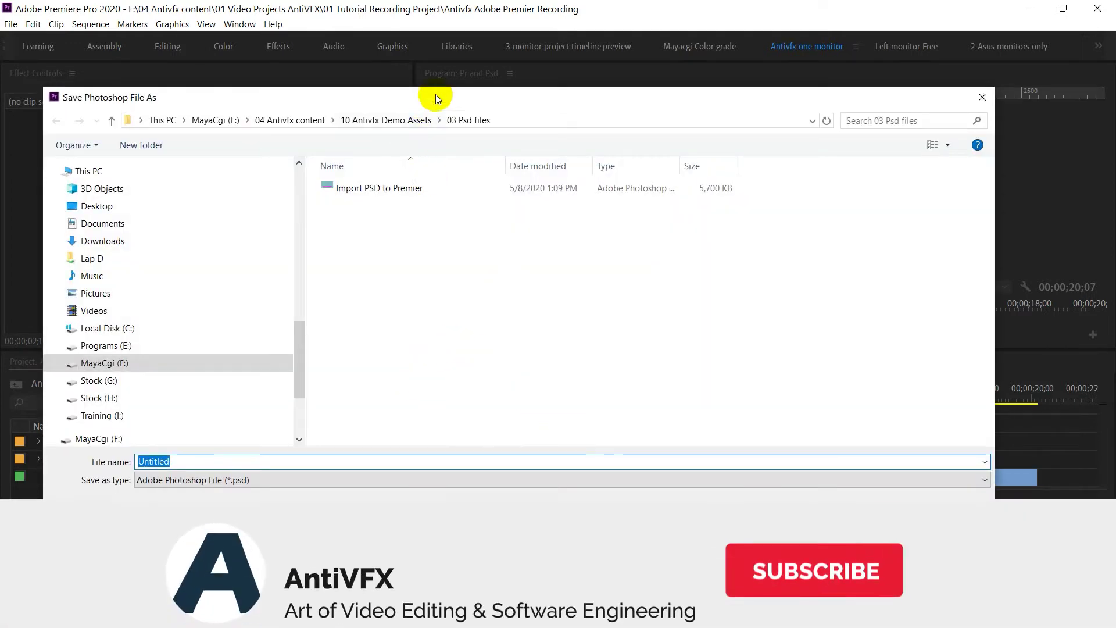
- Look through the subfolders of 10 Antivfx Demo Assets, including 09 Notes, 06 SFX and 01 Source, to examine the folder organisation
drag(435, 94, 490, 110)
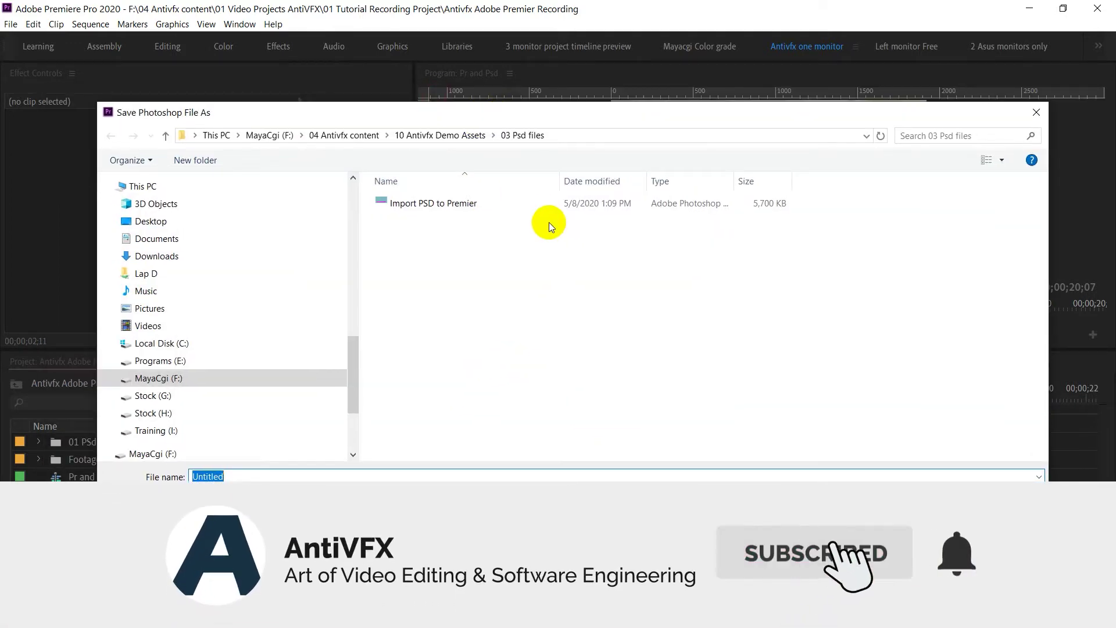
click(428, 135)
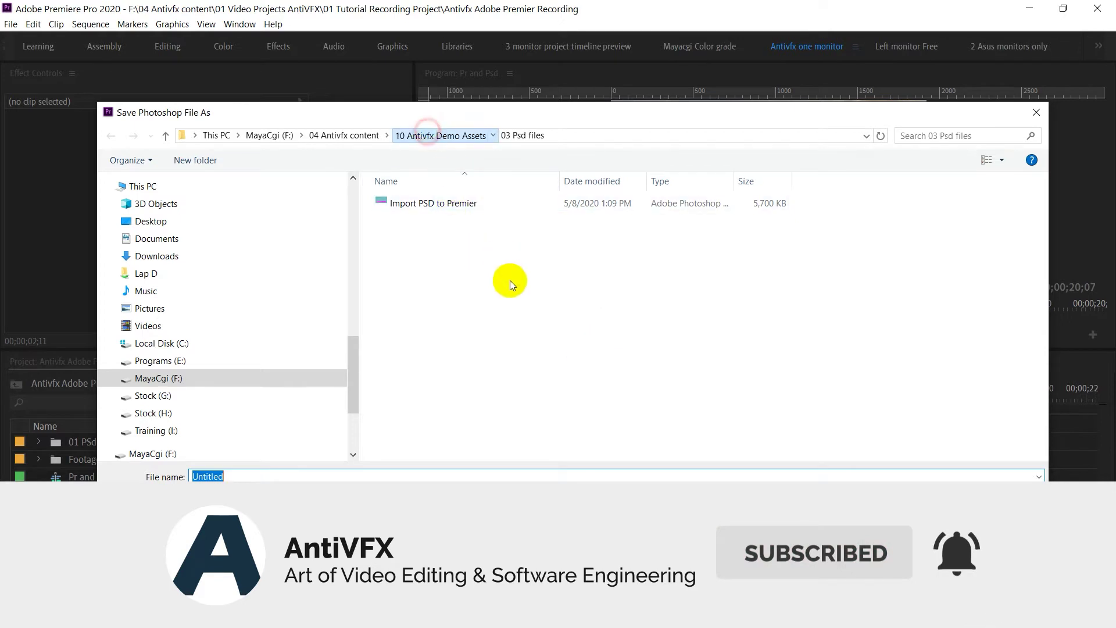
click(468, 424)
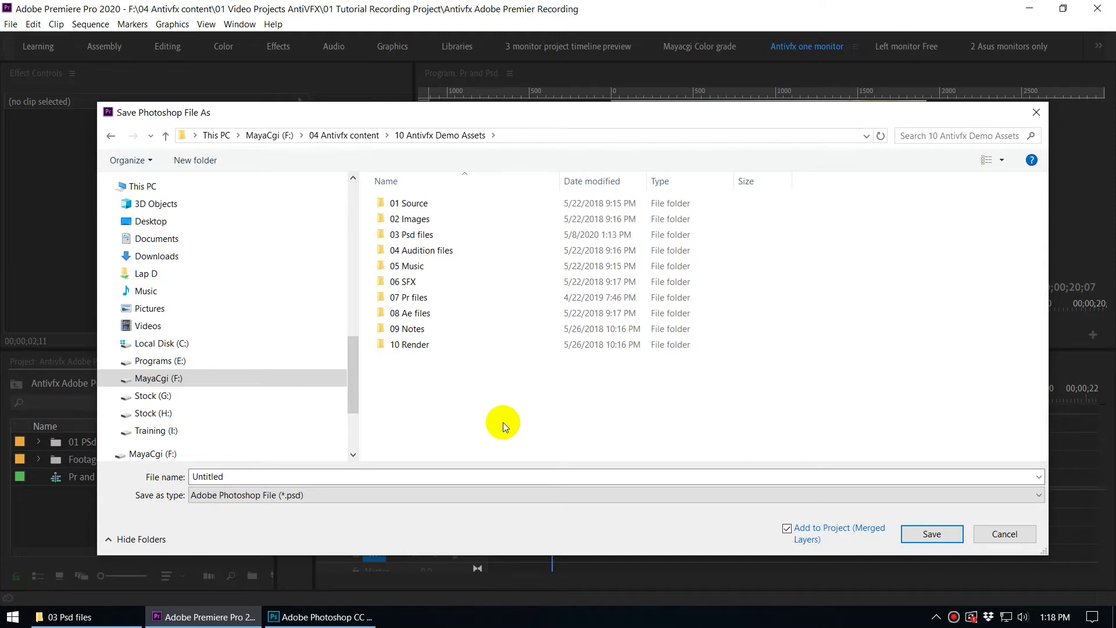
click(442, 408)
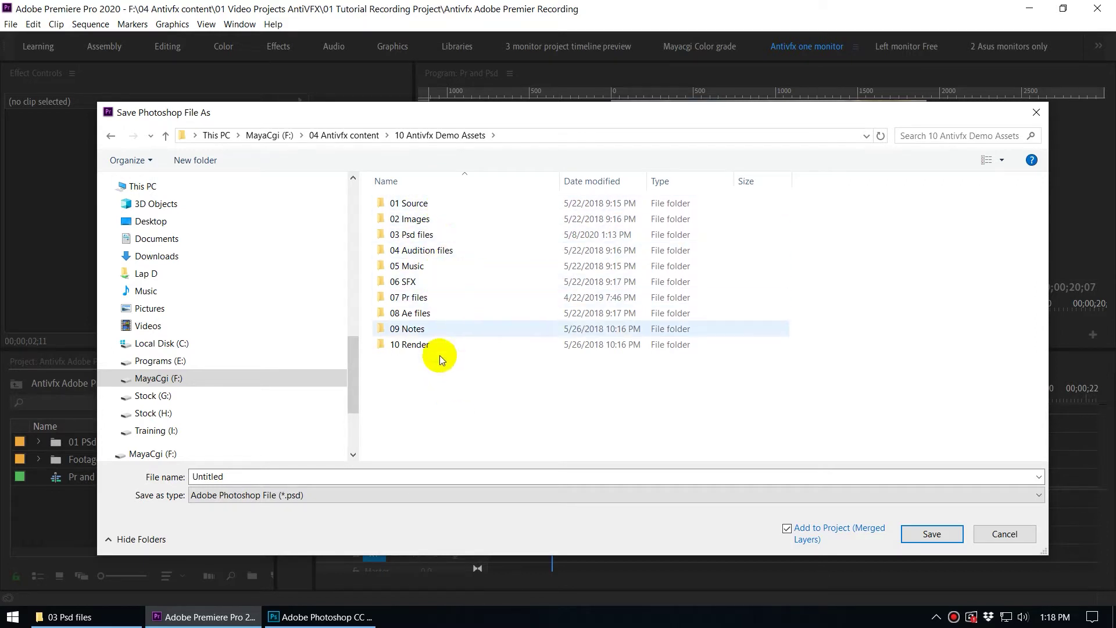
double_click(408, 329)
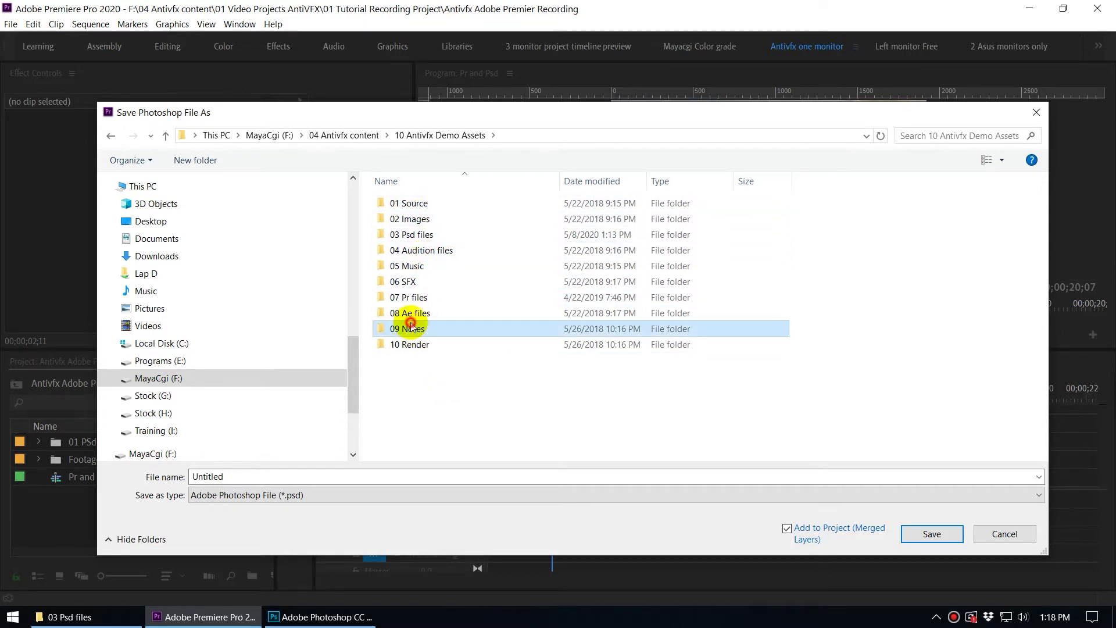
click(110, 135)
double_click(418, 283)
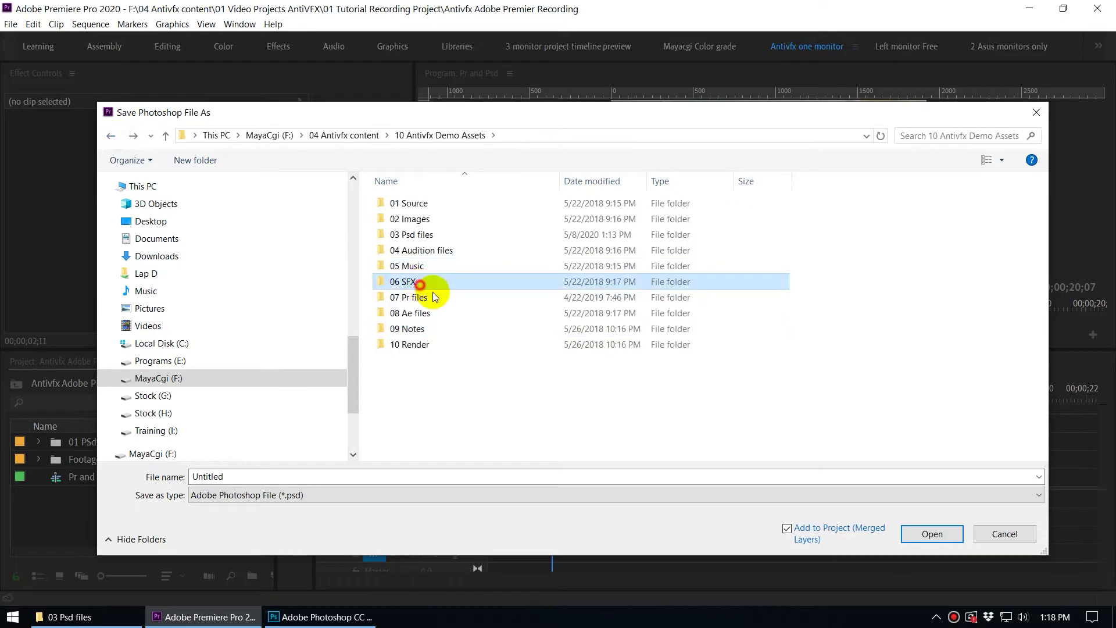
click(110, 139)
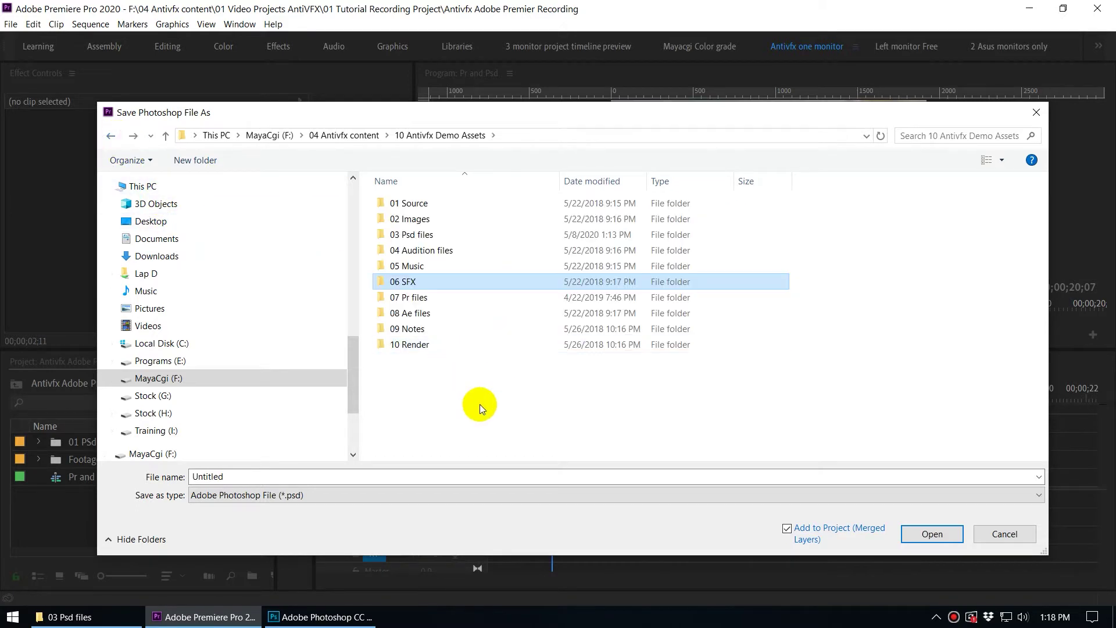
click(480, 404)
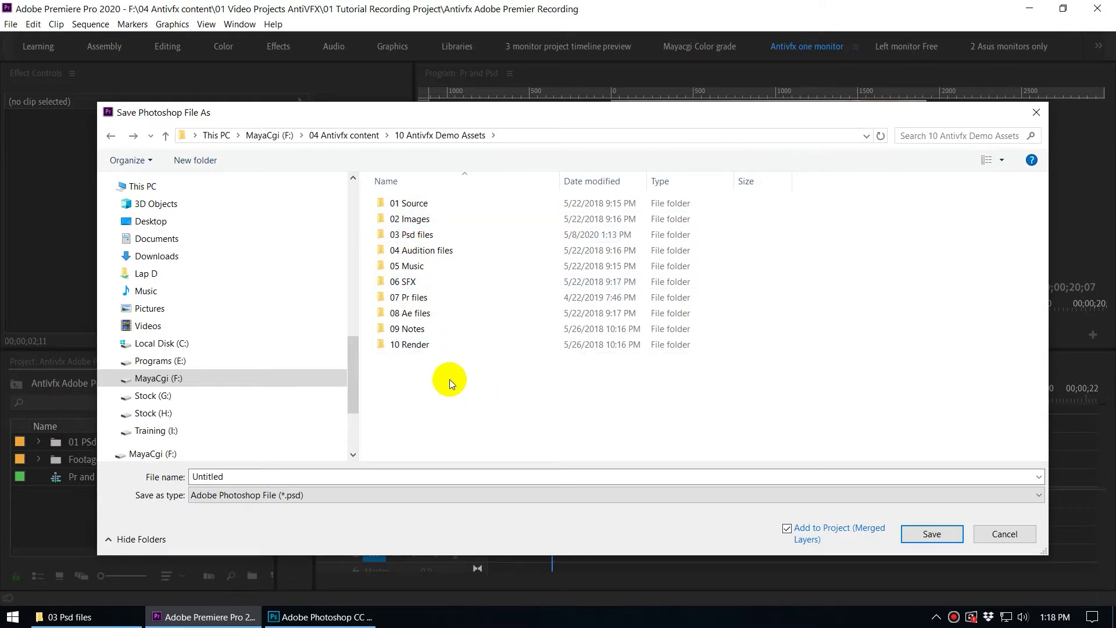
double_click(414, 203)
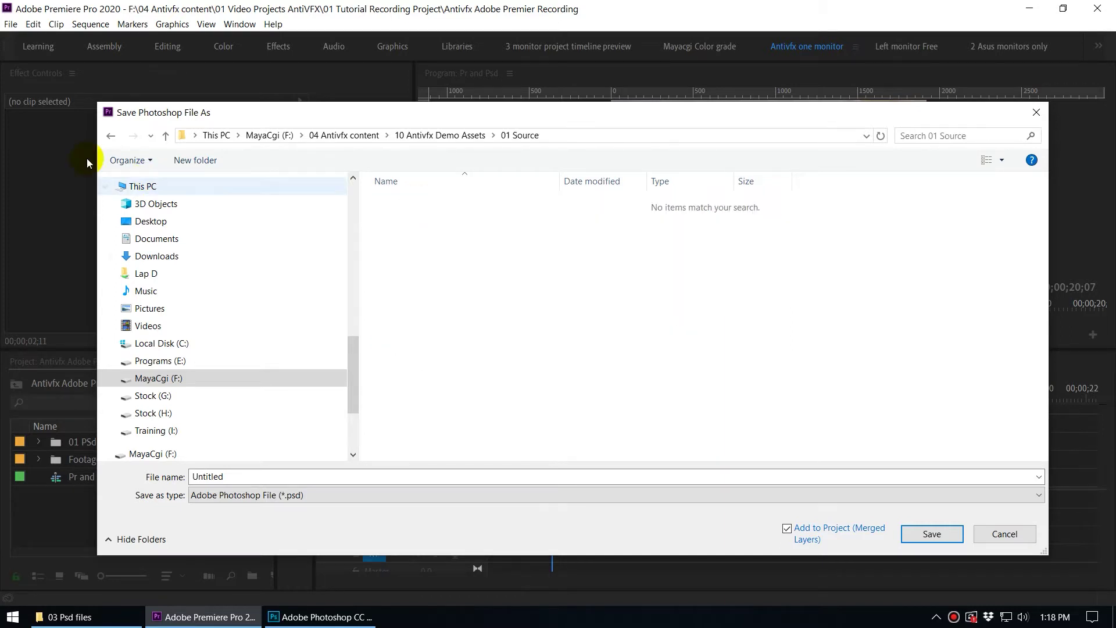
key(alt+Left)
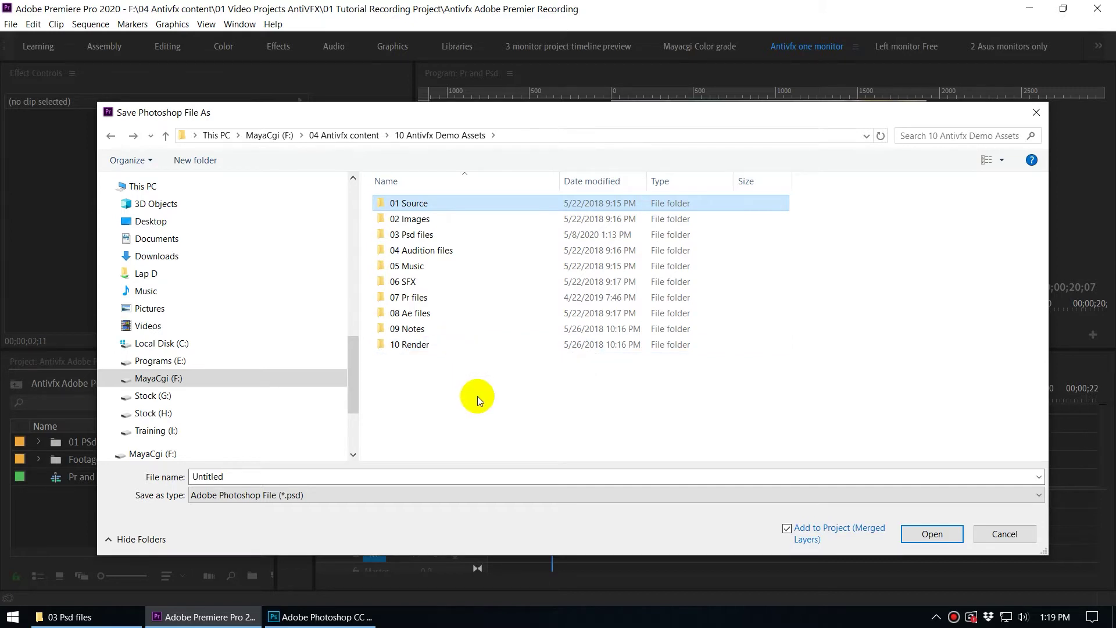
- Save the new Photoshop file in the 03 Psd files folder under the name "Create psd in premier"
double_click(443, 237)
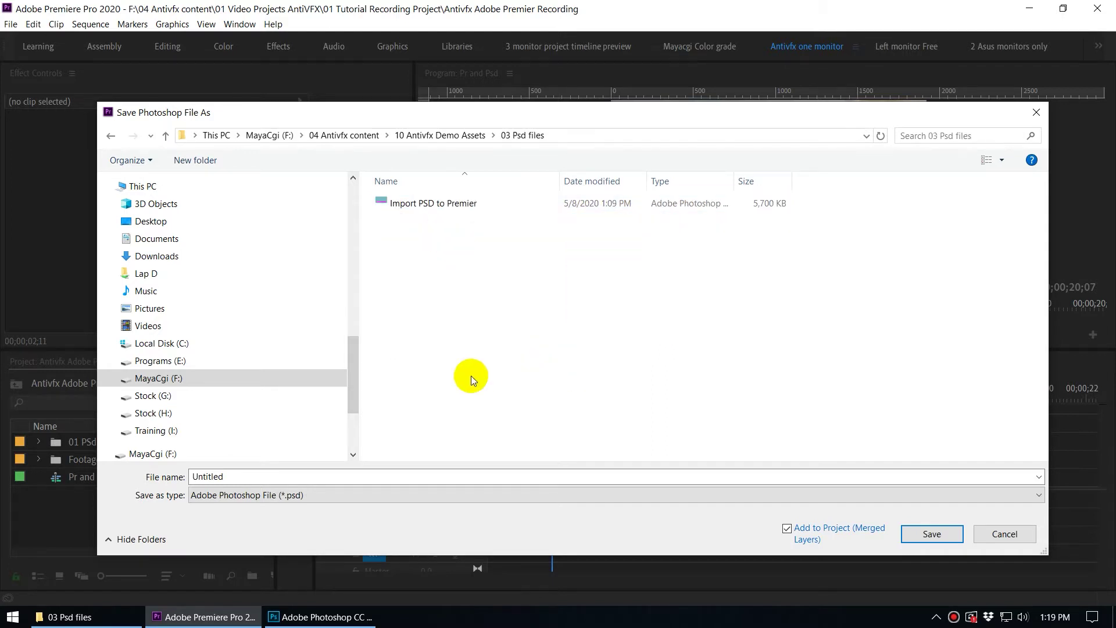
click(239, 476)
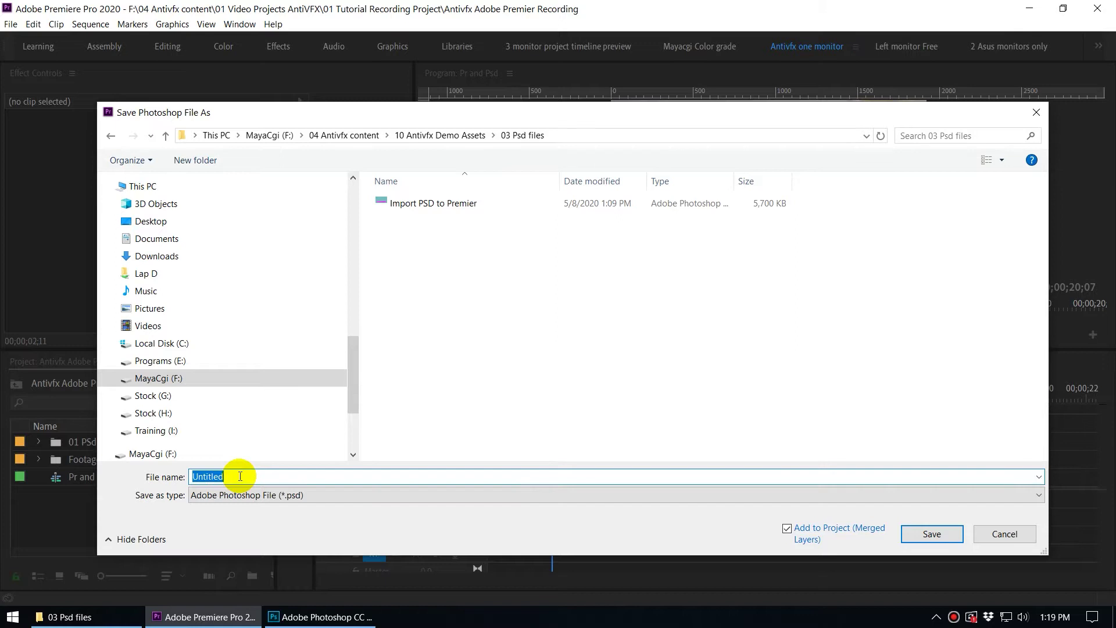
text(Create p)
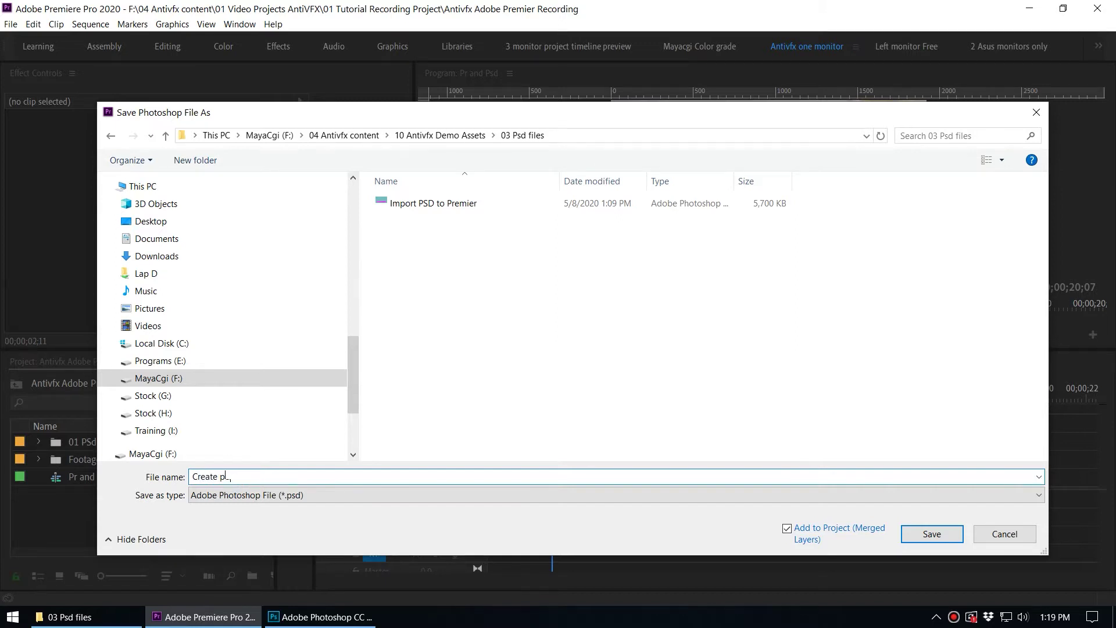
text(sd in premier)
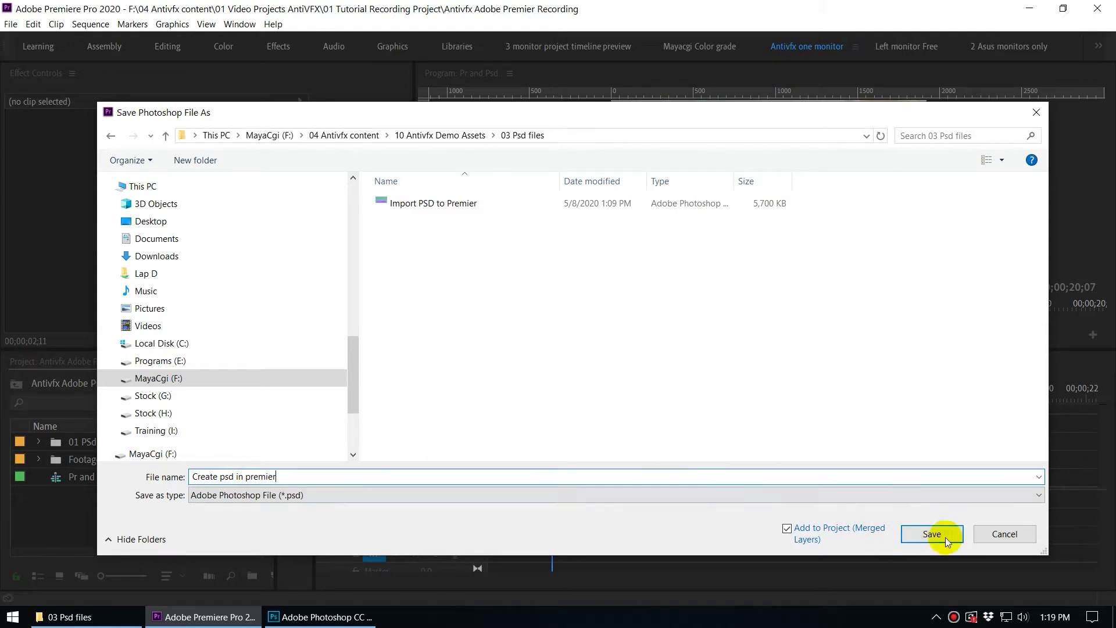
click(924, 537)
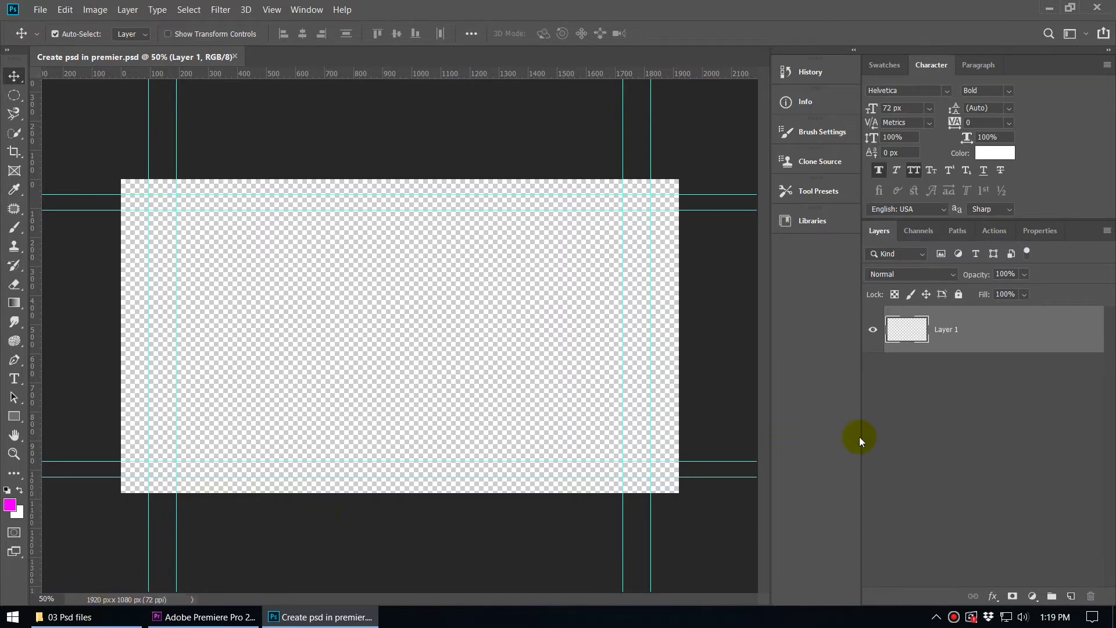
- Draw a magenta rectangle about 1536 × 223 px across the lower canvas between the inner guides, and select it for moving
click(14, 417)
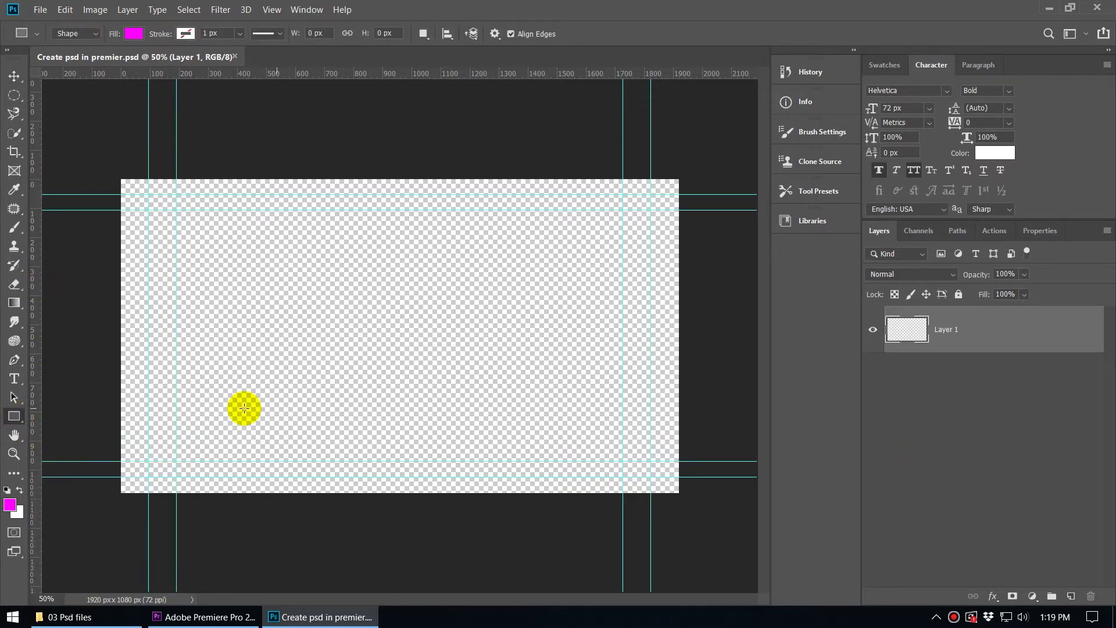
drag(178, 397, 625, 465)
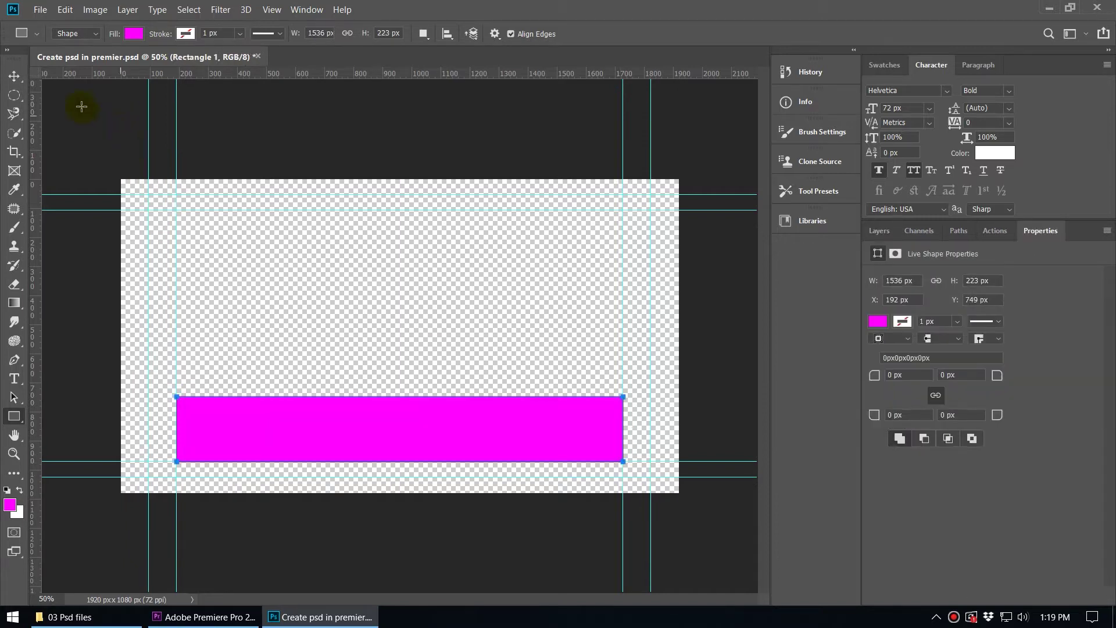
click(20, 76)
click(528, 429)
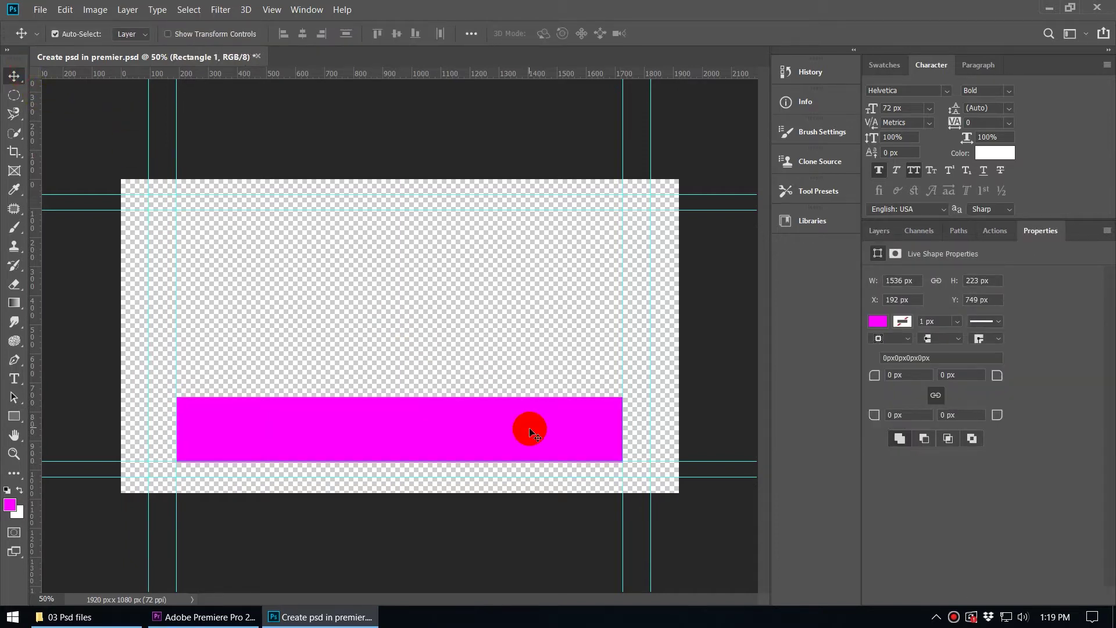
- Add the white text "YOUR TEXT" in Helvetica Bold 72 px and move it onto the left part of the magenta rectangle
click(14, 379)
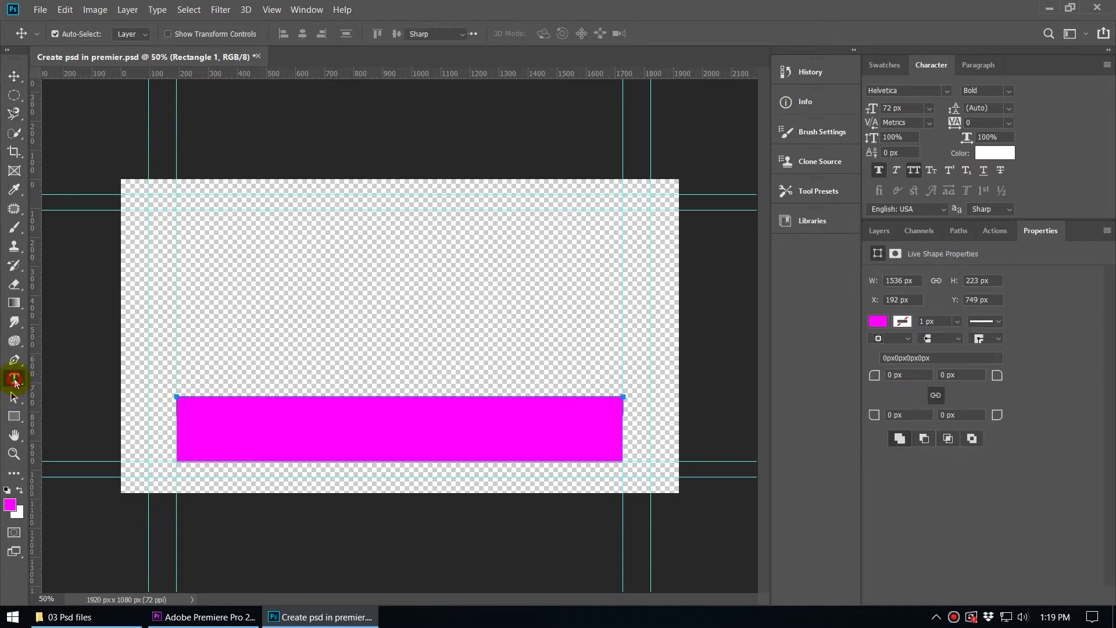
click(237, 349)
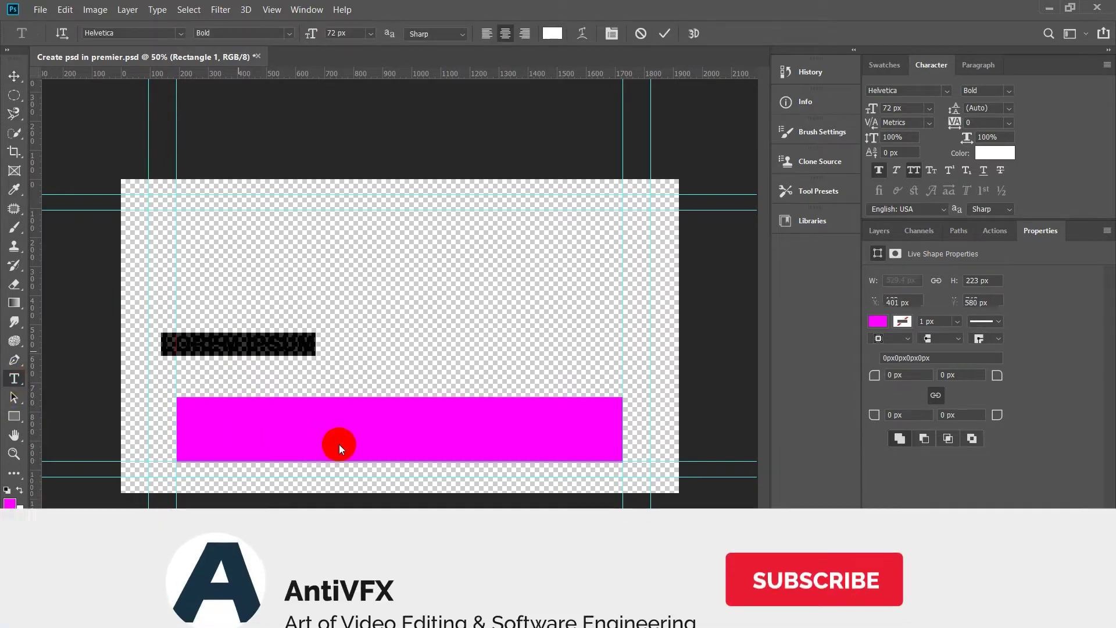
text(YOUR TEXT)
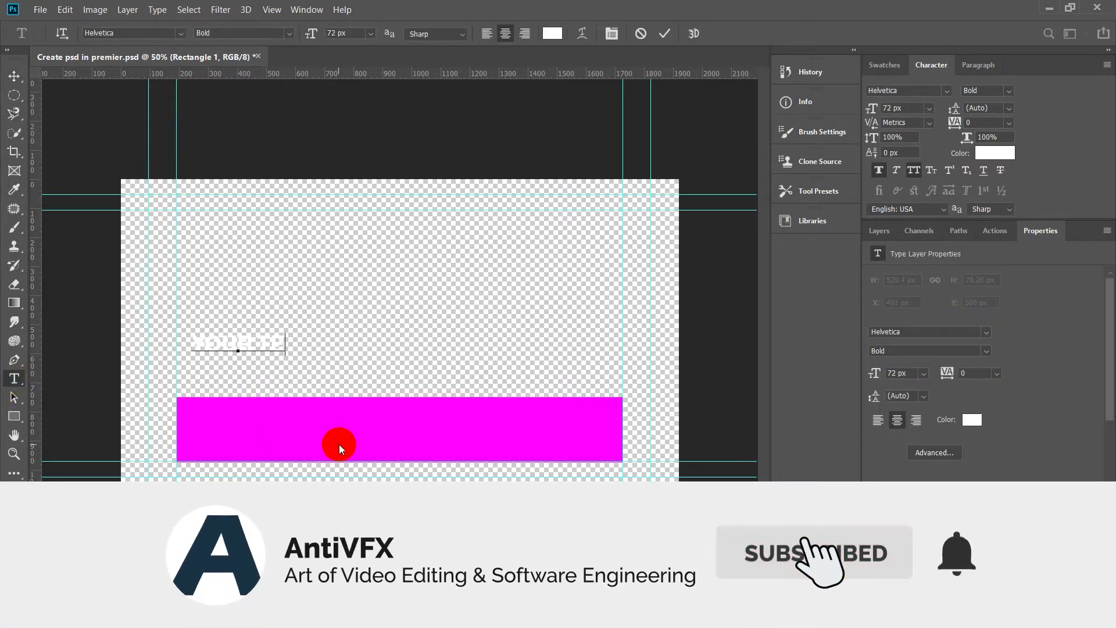
click(14, 76)
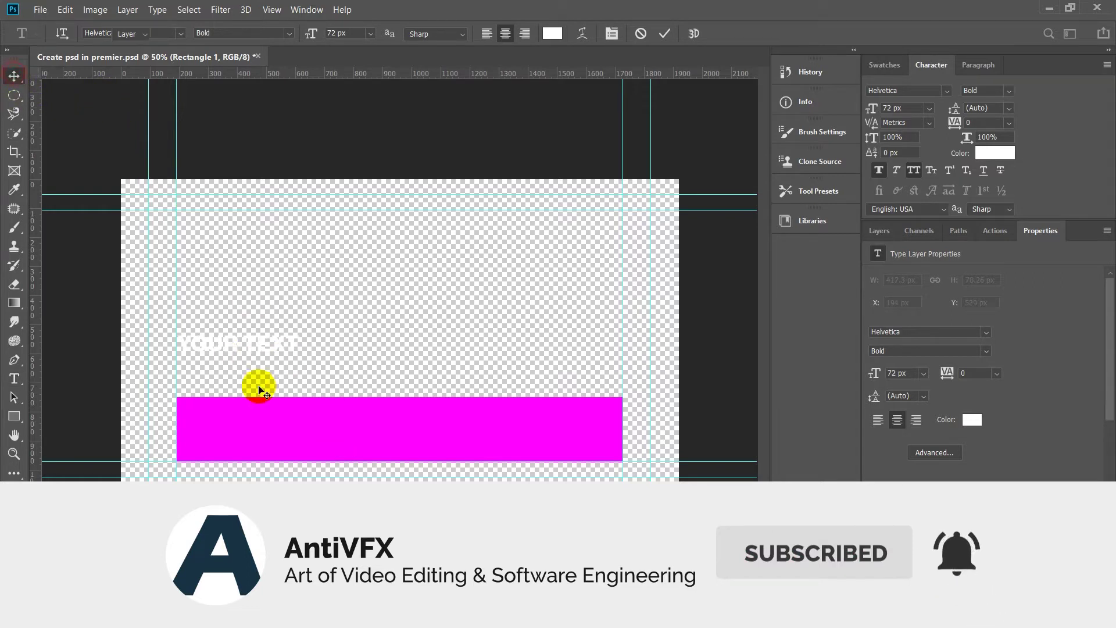
drag(259, 349, 278, 437)
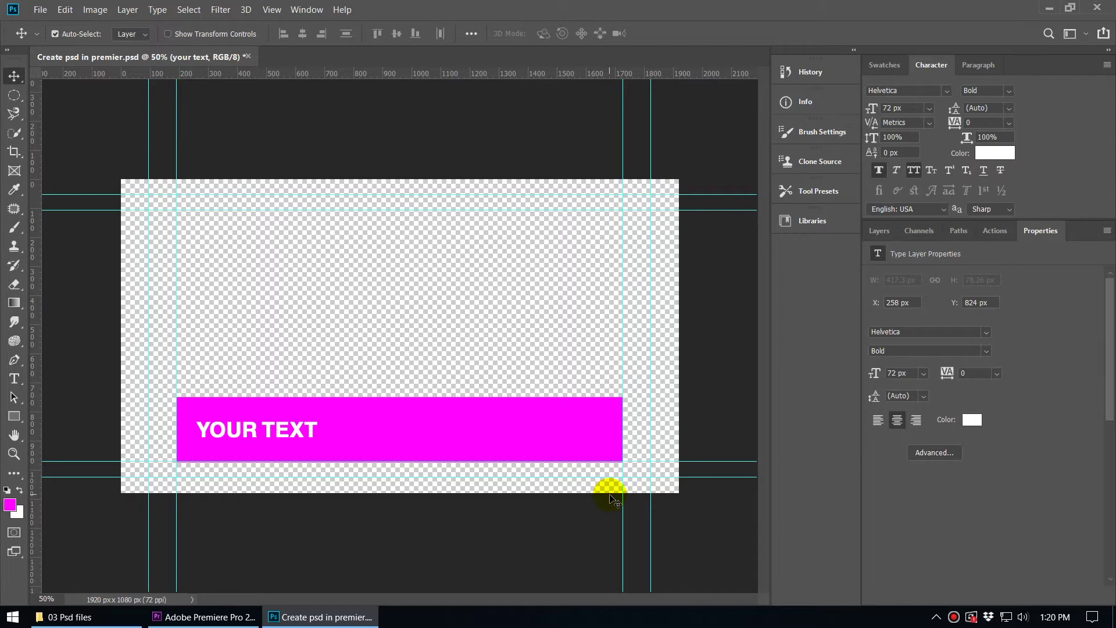
- Save the changes to the PSD file and switch back to Premiere Pro
click(40, 9)
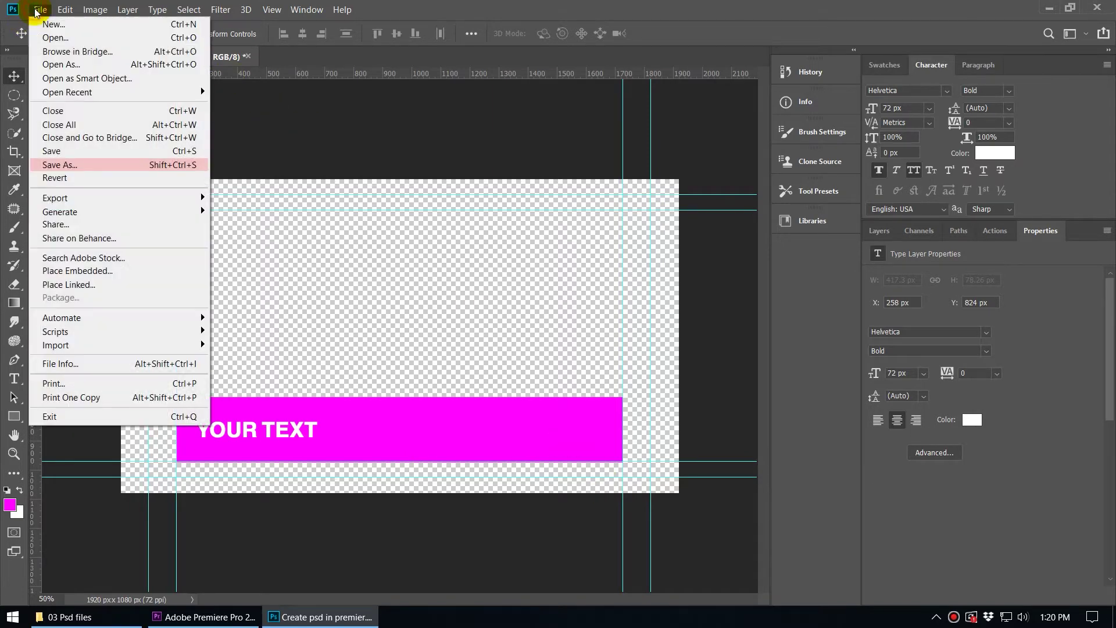
click(60, 151)
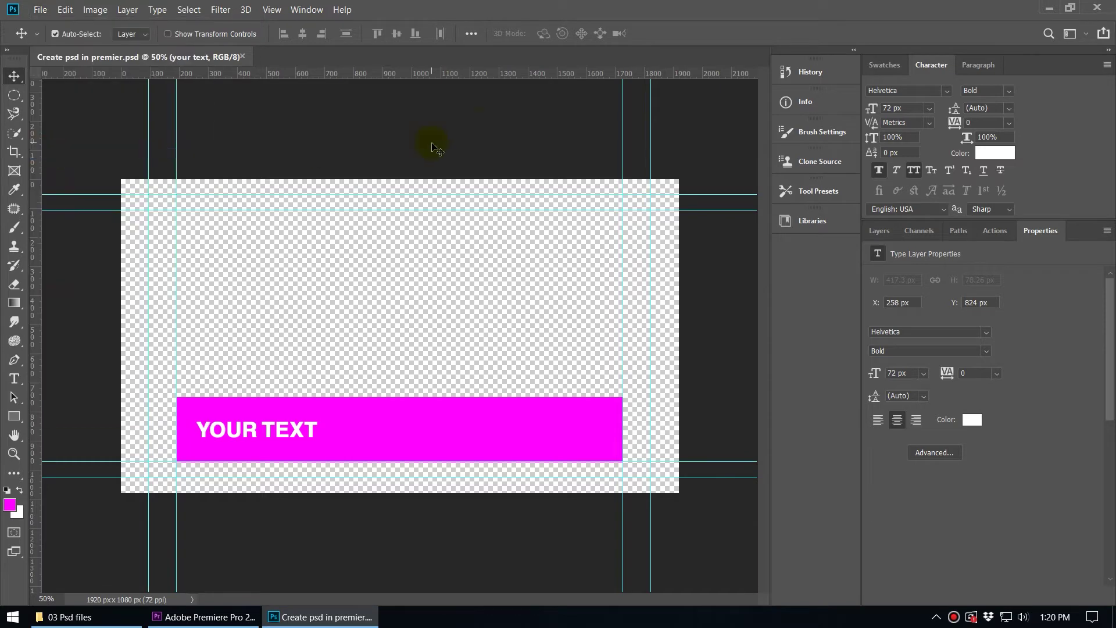
click(1049, 10)
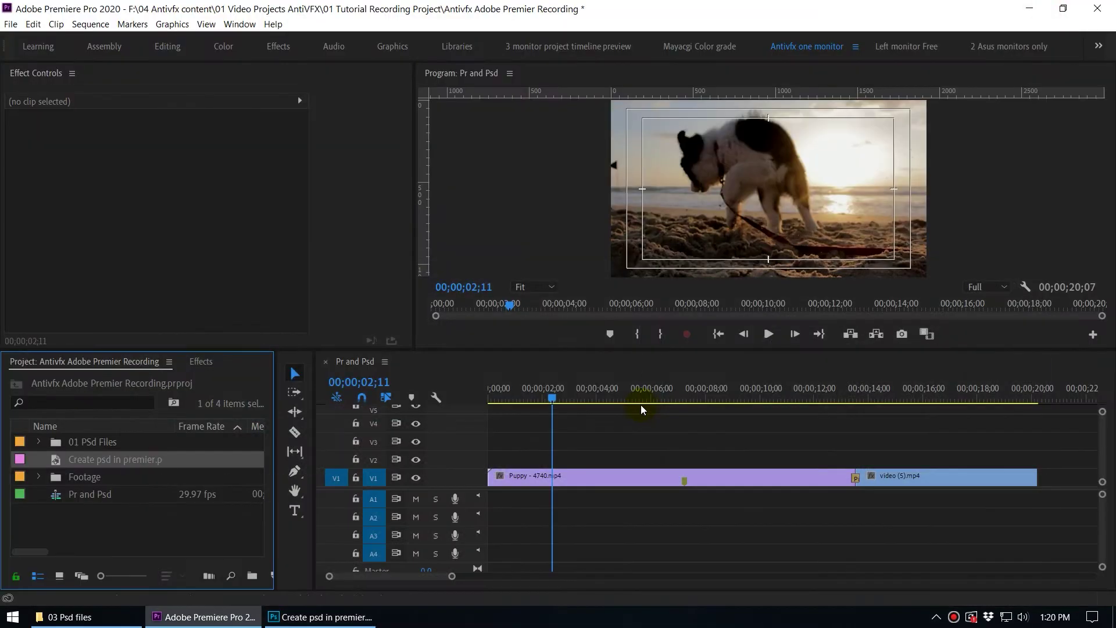
- Place Create psd in premier.psd on track V2 from about 4 seconds, and preview the selected clip with the playhead at 00;00;04;24
click(563, 400)
drag(564, 397, 560, 397)
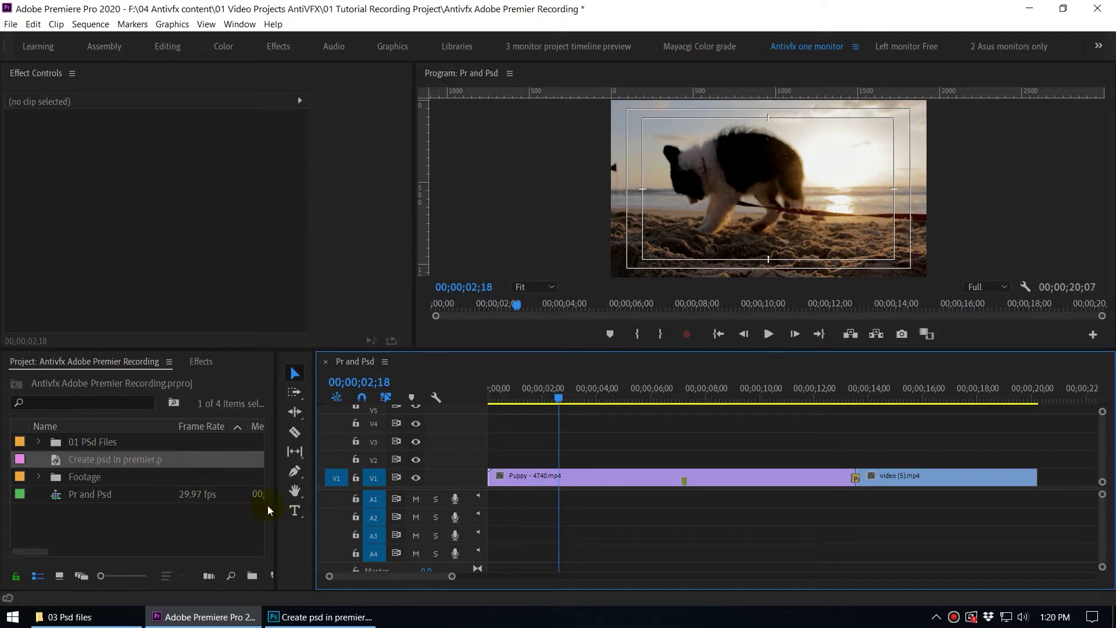
click(53, 460)
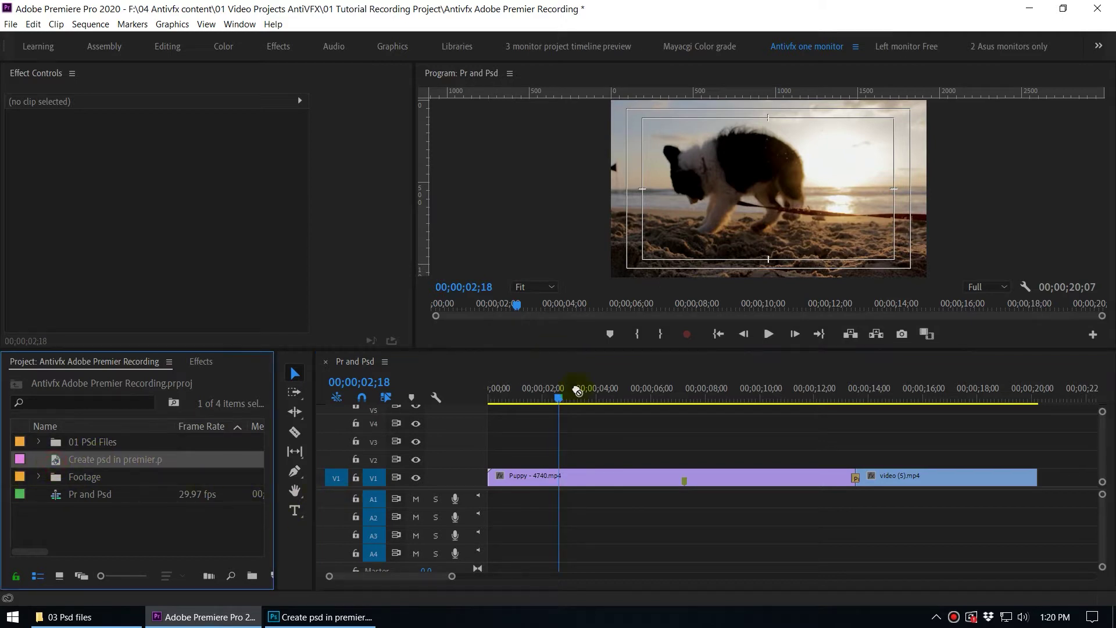
drag(577, 391, 677, 456)
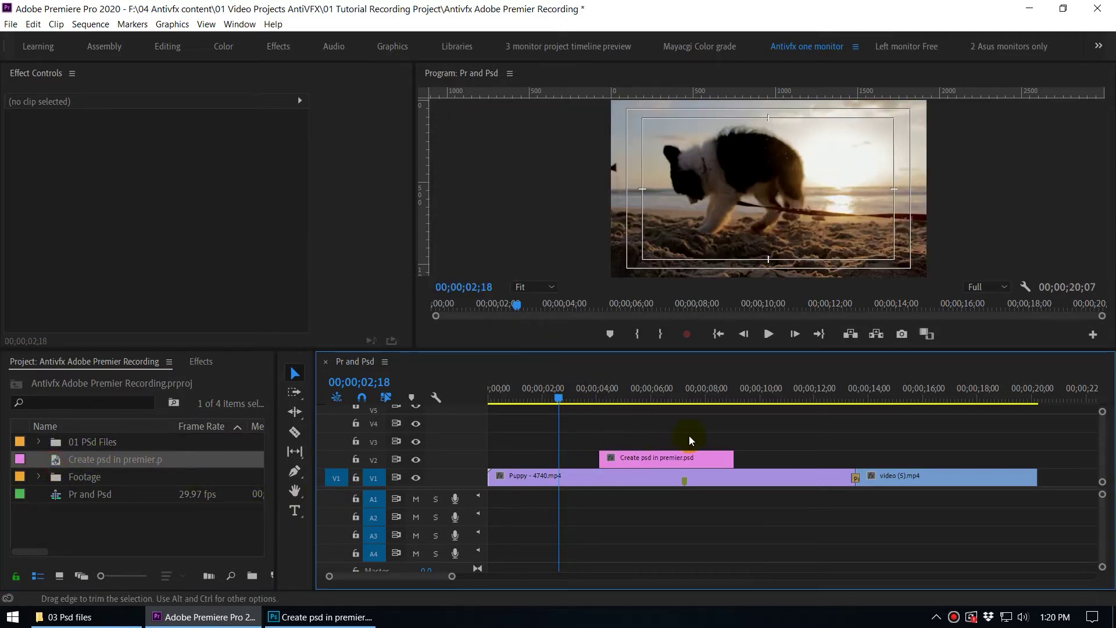
mouse_move(603, 400)
mouse_down()
mouse_move(629, 402)
mouse_move(592, 402)
mouse_move(658, 415)
mouse_move(613, 420)
mouse_move(633, 421)
mouse_move(587, 401)
mouse_move(618, 401)
mouse_up()
click(663, 468)
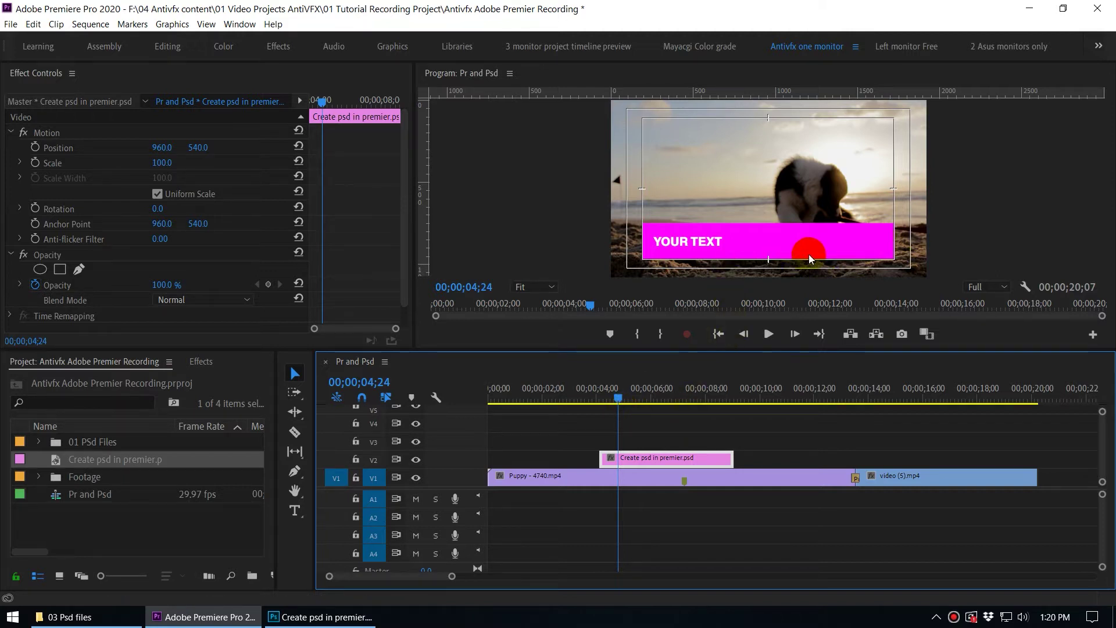
- Switch to Photoshop and add Color Overlay and Gradient Overlay effects to the Rectangle 1 layer
click(1029, 8)
click(320, 617)
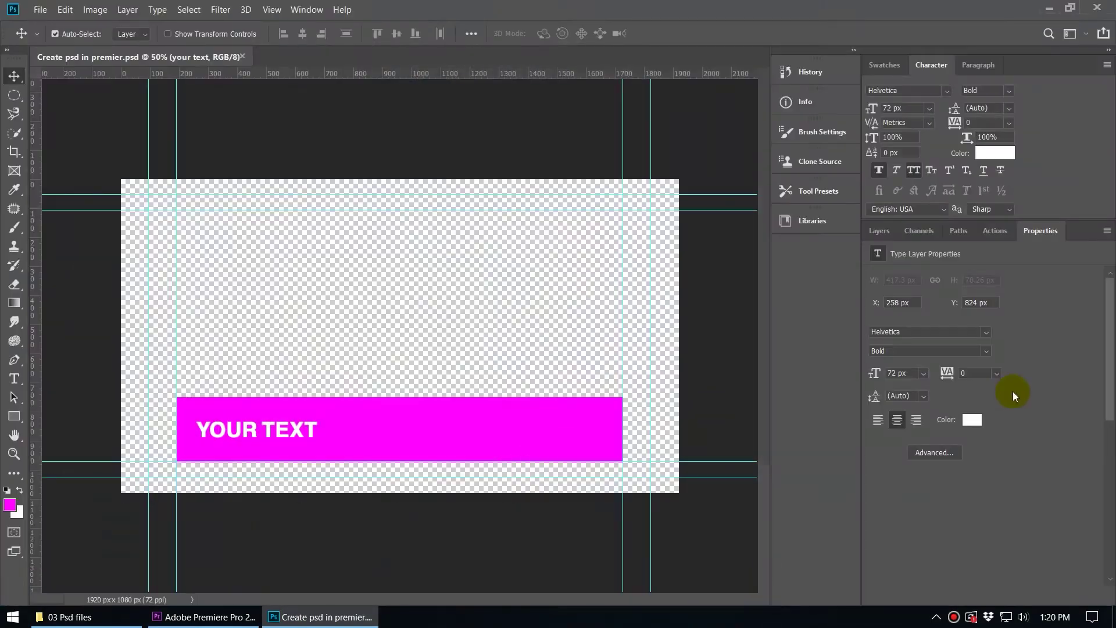
click(879, 233)
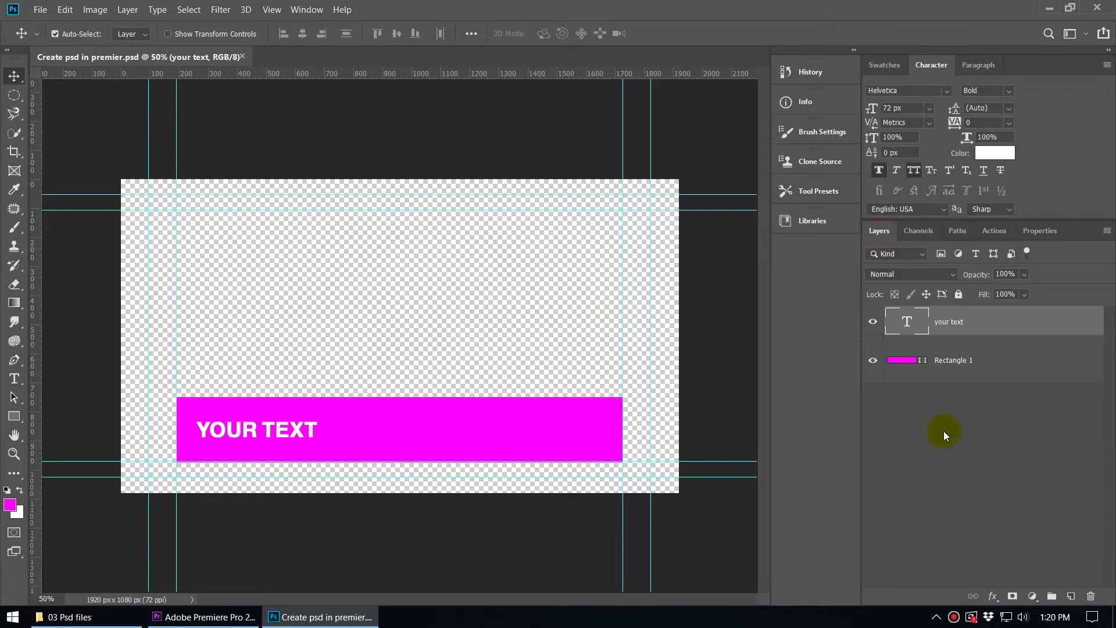
click(979, 361)
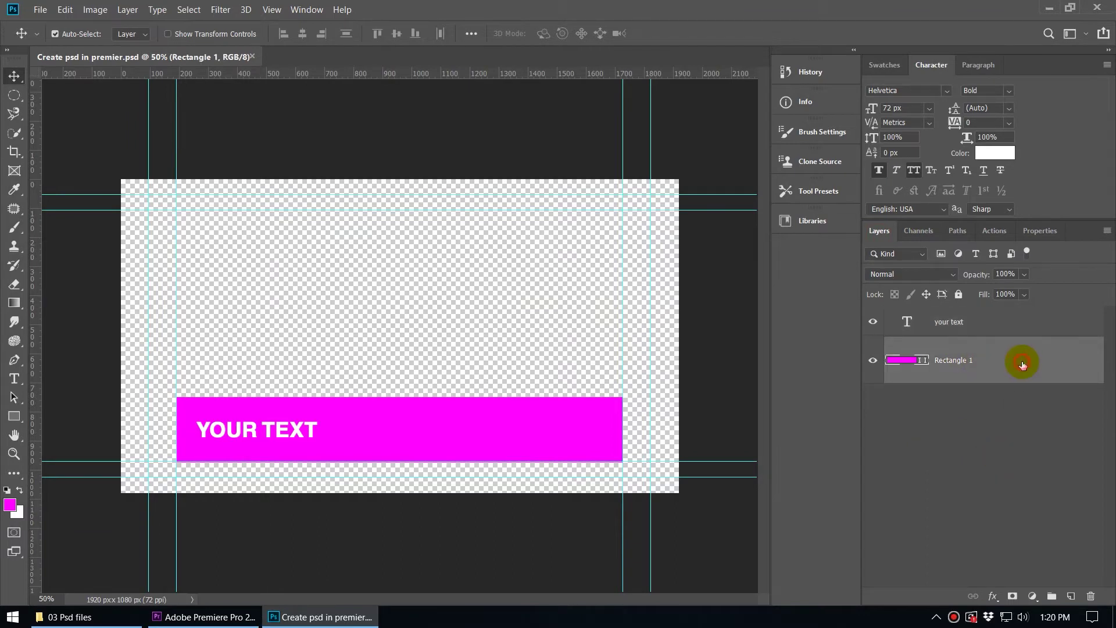
key(h)
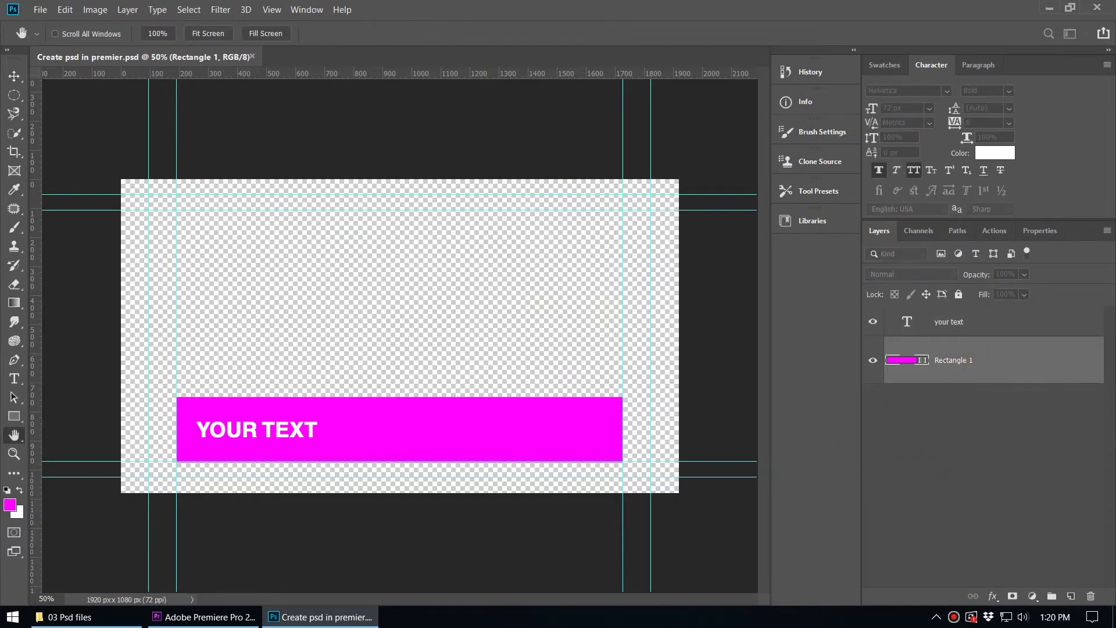
click(64, 423)
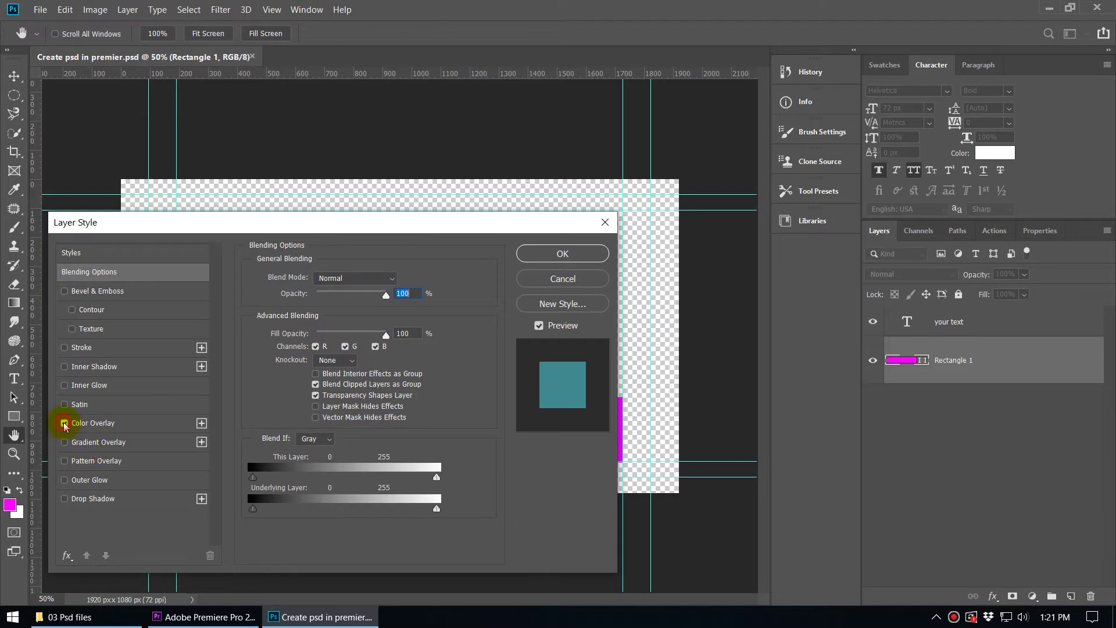
click(64, 442)
drag(188, 231, 603, 205)
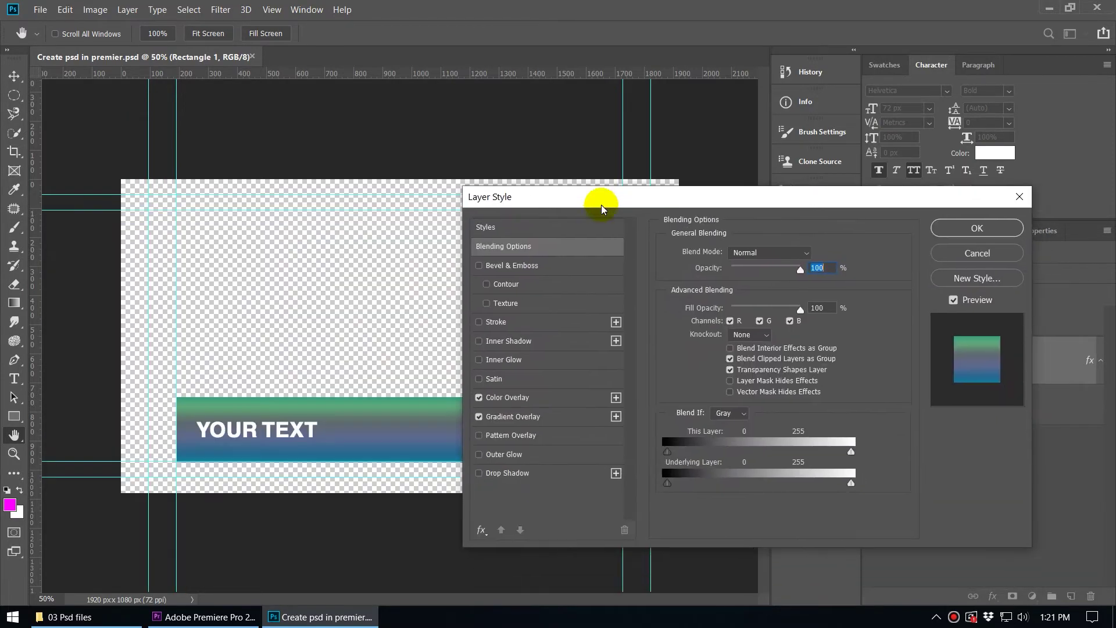
click(978, 229)
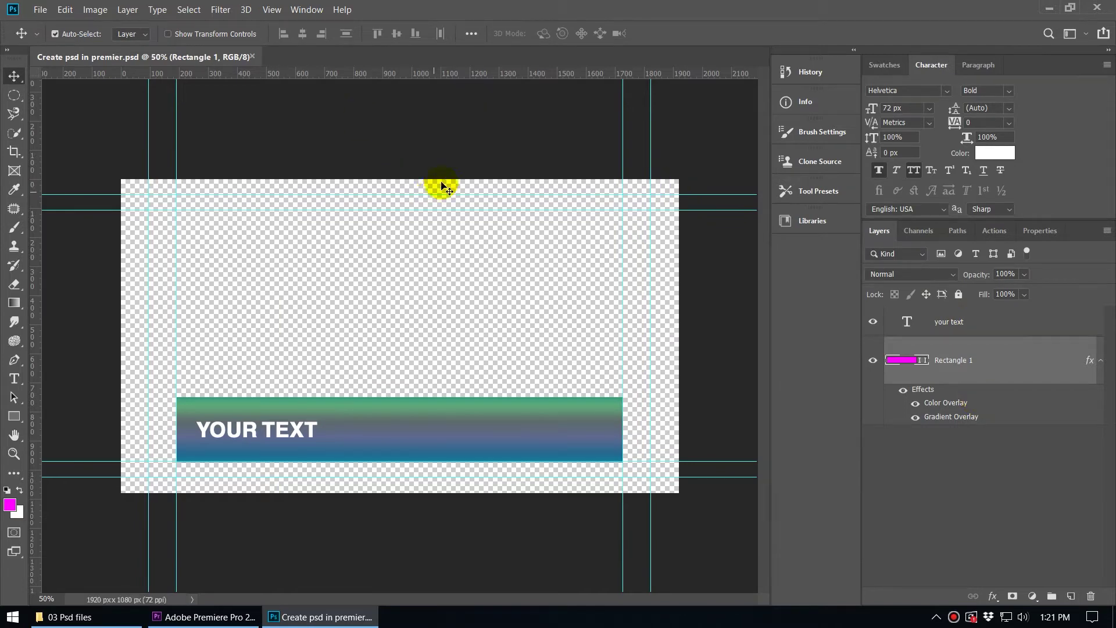
- Switch back to Premiere Pro and check the updated title bar over the puppy footage, scrubbing the playhead to 00;00;06;29
click(1049, 8)
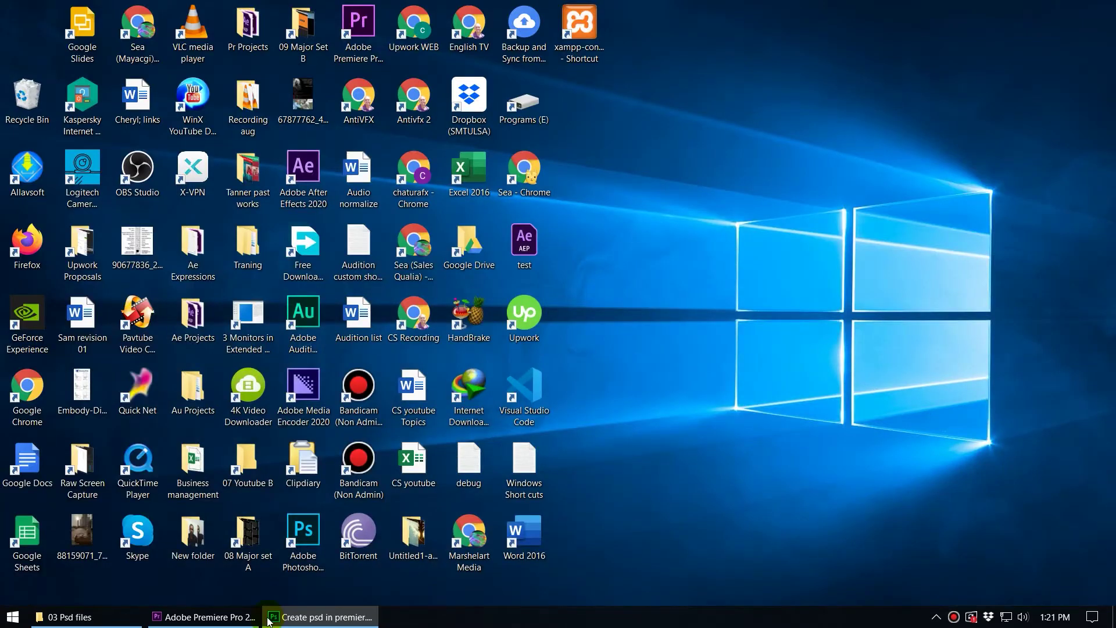
click(221, 619)
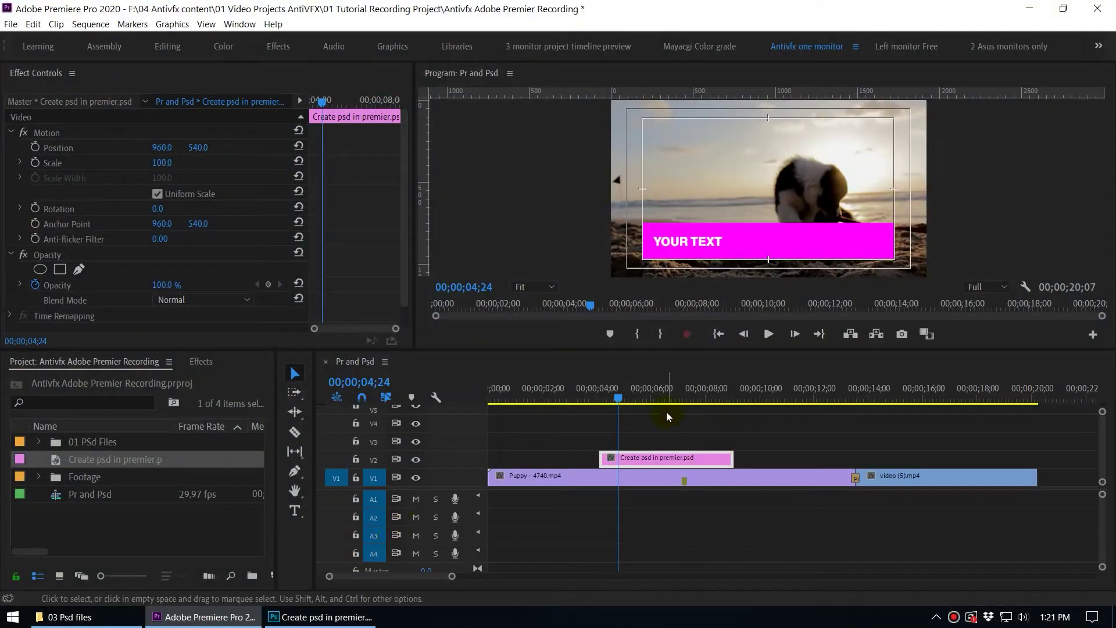
click(650, 399)
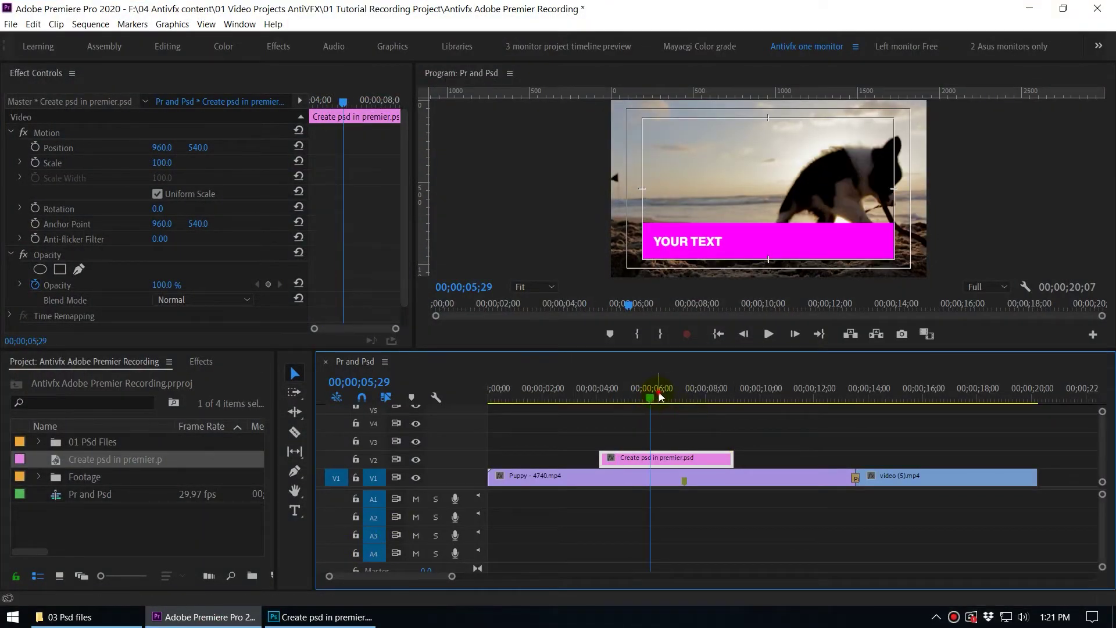
mouse_move(660, 396)
mouse_down()
mouse_move(630, 406)
mouse_move(665, 396)
mouse_up()
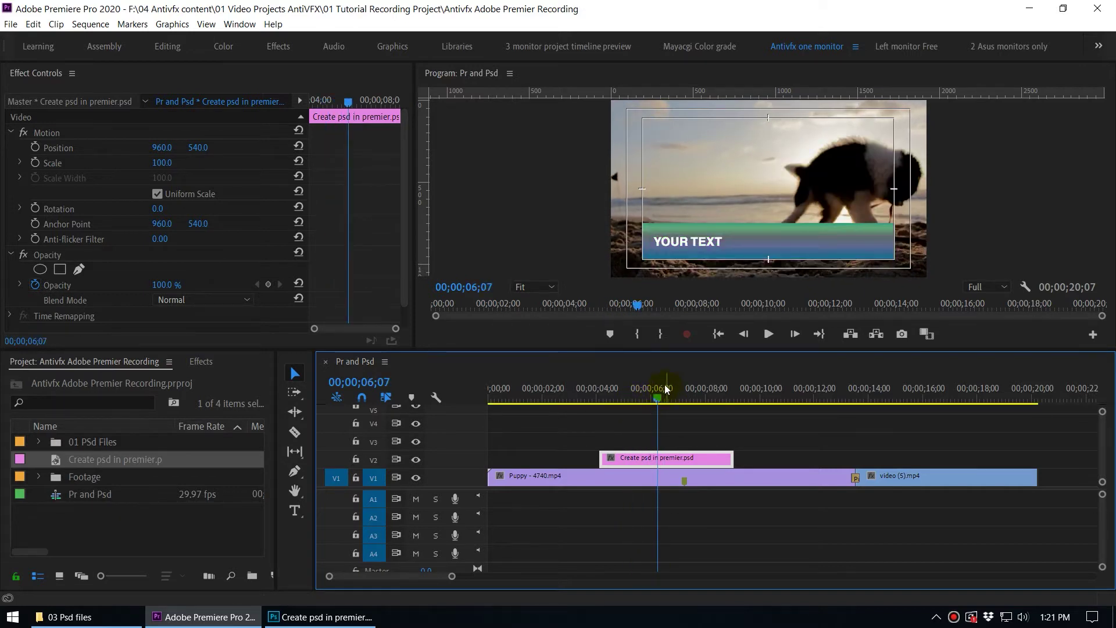
mouse_move(656, 394)
mouse_down()
mouse_move(660, 402)
mouse_move(608, 411)
mouse_move(653, 413)
mouse_move(672, 399)
mouse_up()
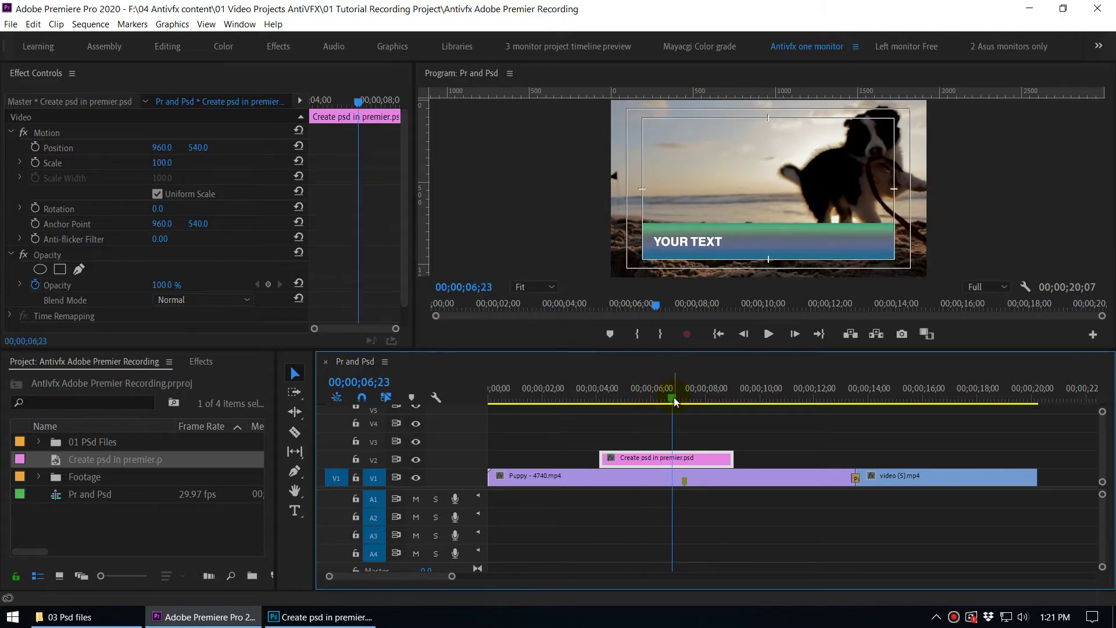
drag(675, 399, 677, 400)
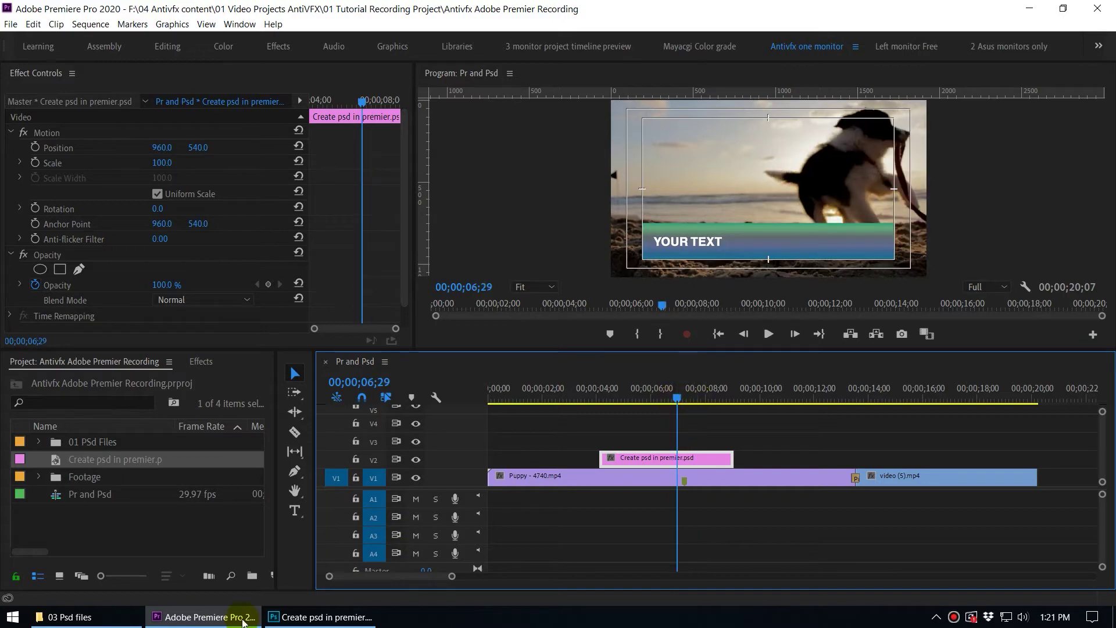
- Switch to Photoshop and replace the title text "YOUR TEXT" with "antivfx"
click(321, 617)
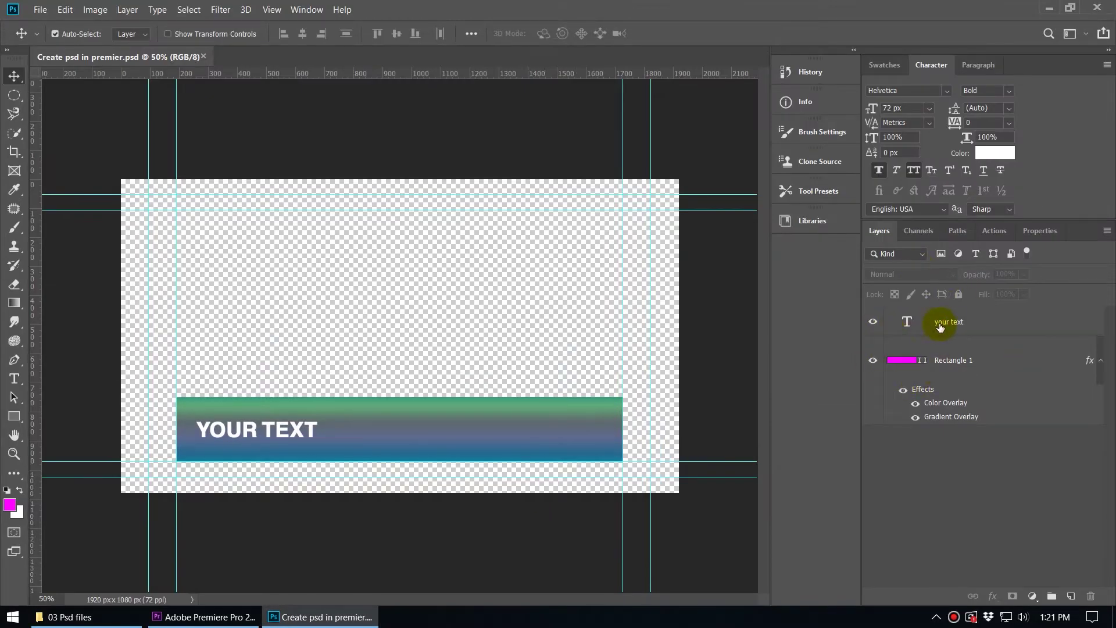
click(294, 428)
double_click(303, 427)
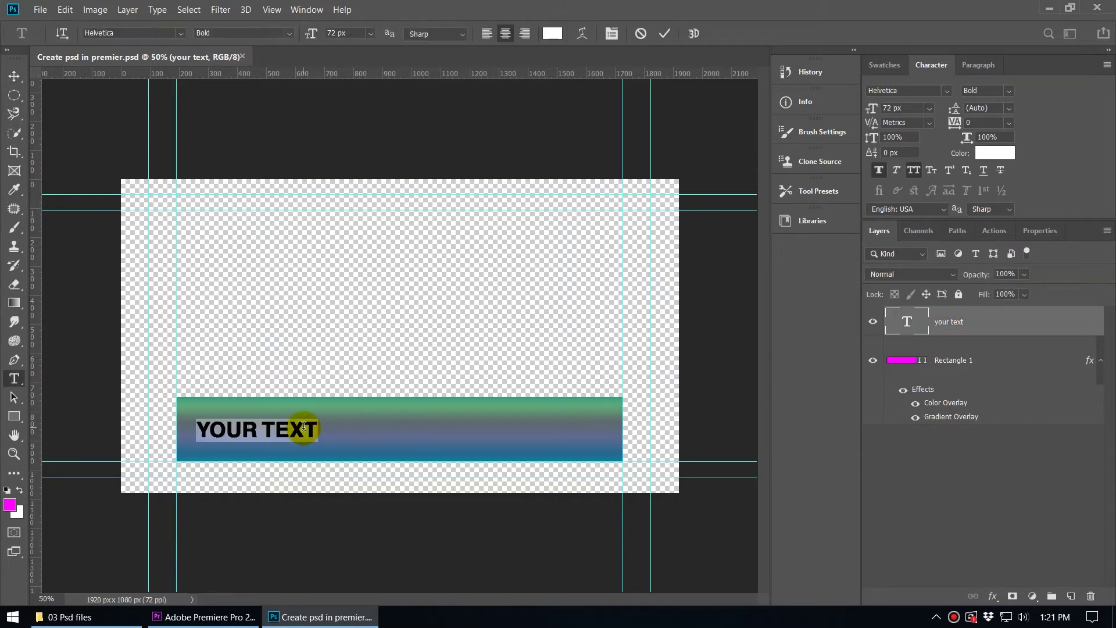
text(antivfx)
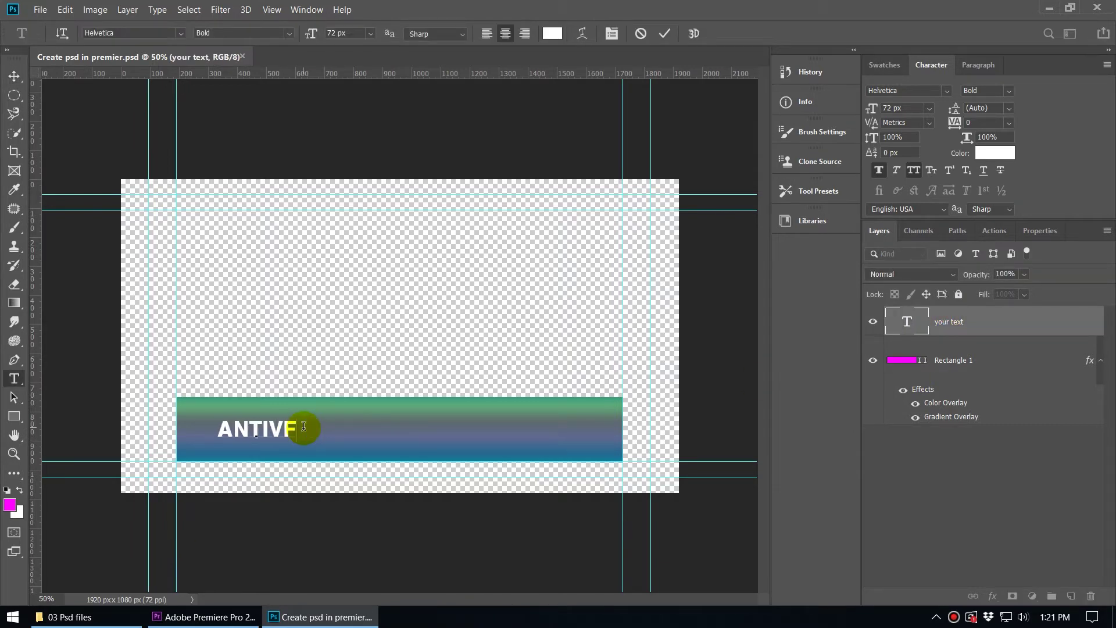
key(ctrl+Return)
- Save the PSD file, return to Premiere Pro and preview the title at 00;00;06;19
click(40, 10)
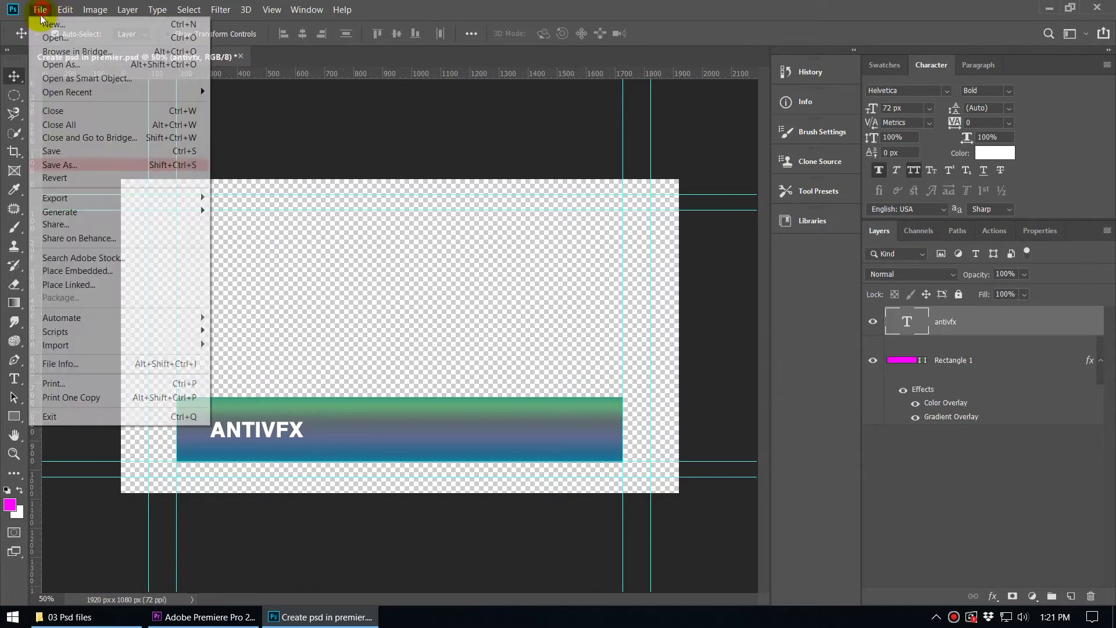
click(65, 152)
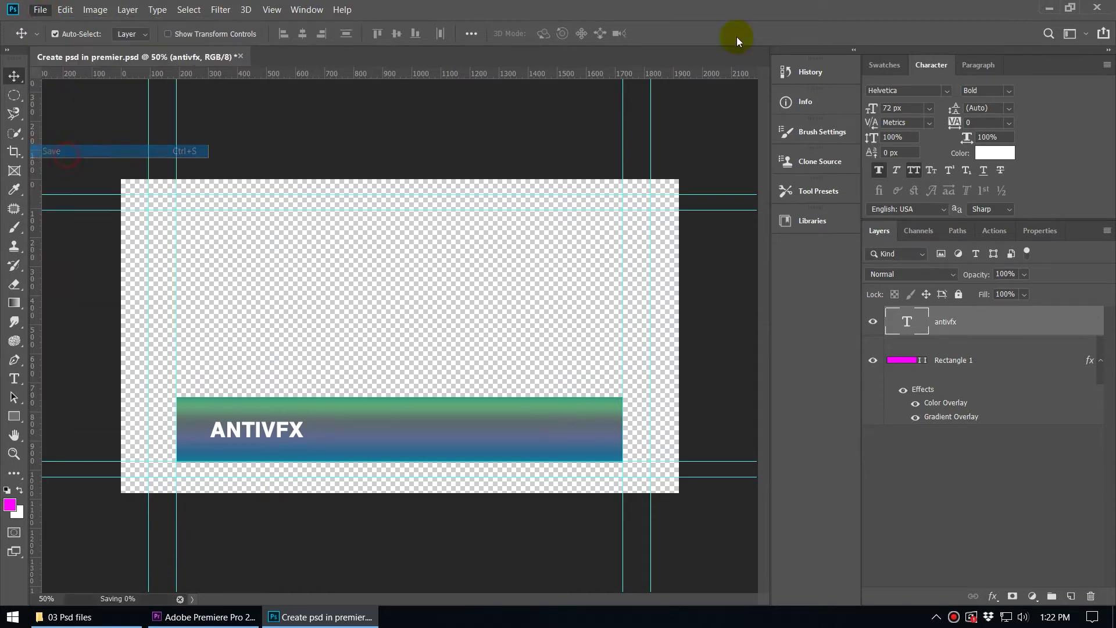
click(1050, 9)
click(668, 401)
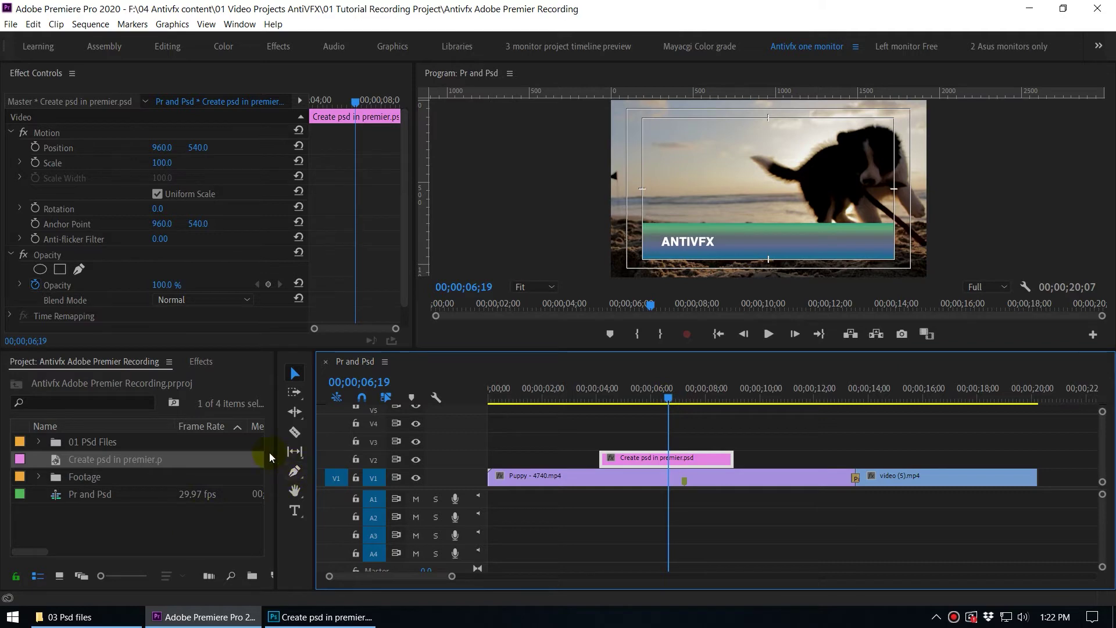
- Enlarge the Project panel and delete Create psd in premier.psd from the project together with its timeline clip
drag(275, 453, 311, 458)
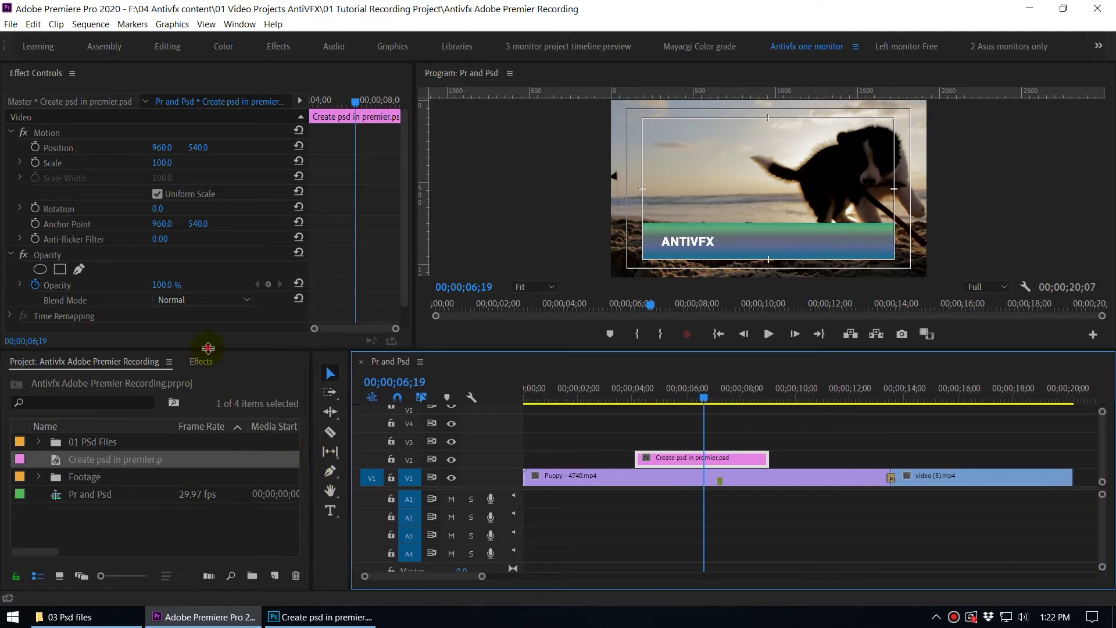
drag(208, 349, 211, 319)
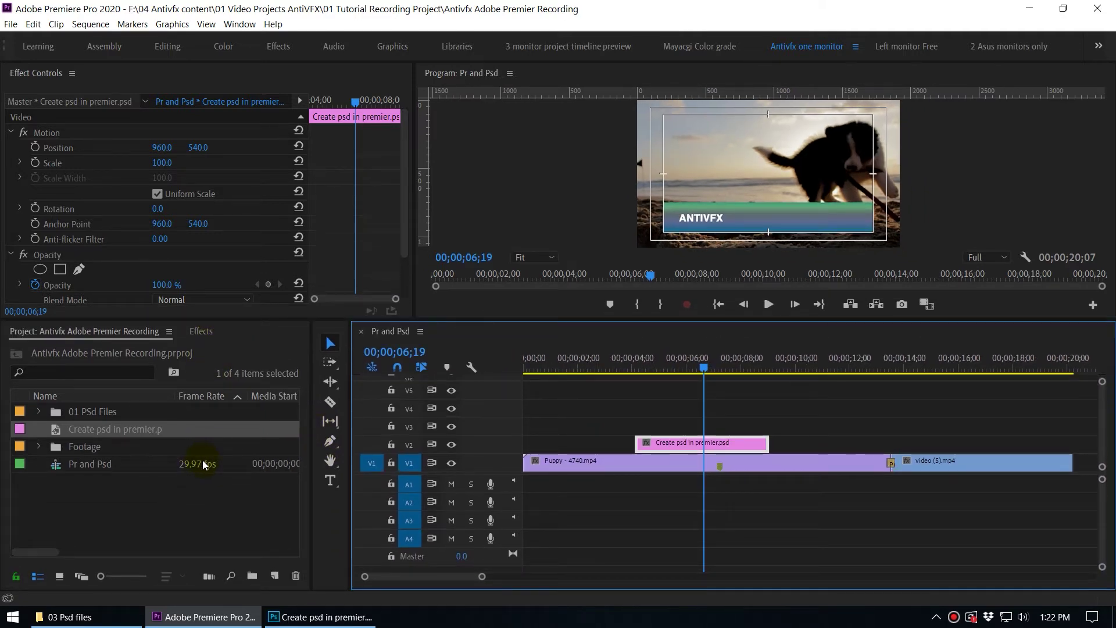
click(87, 500)
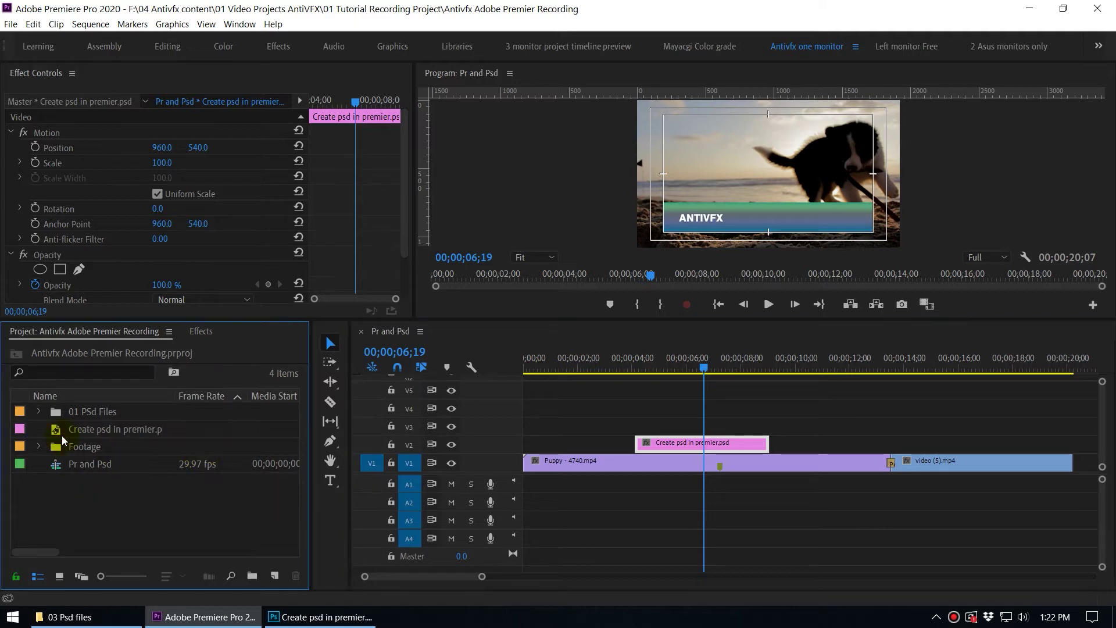
click(62, 432)
key(Delete)
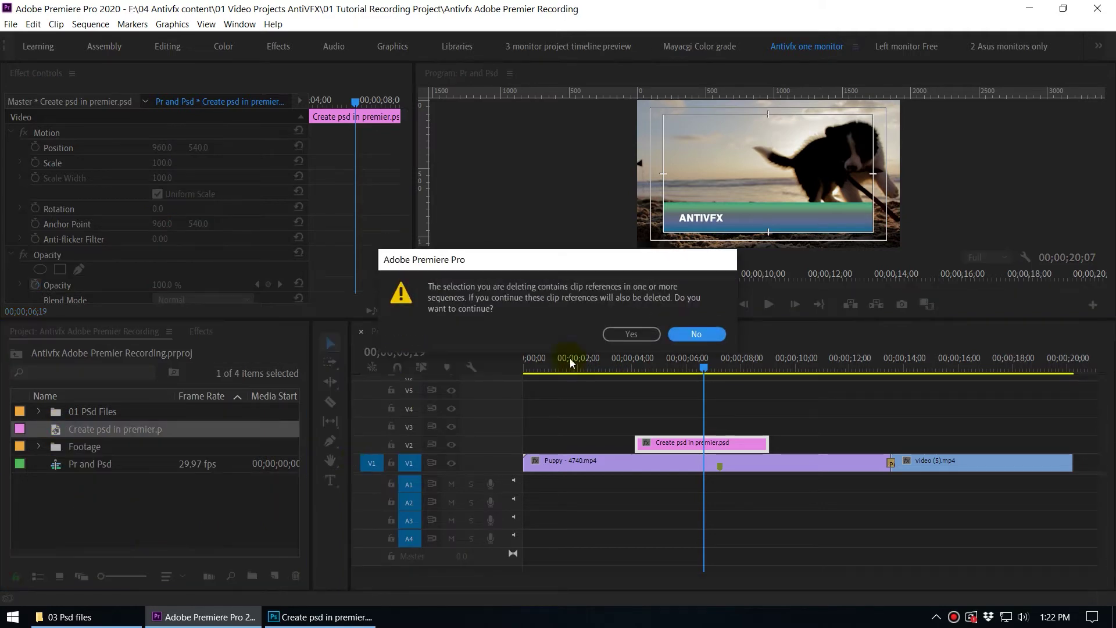
click(627, 334)
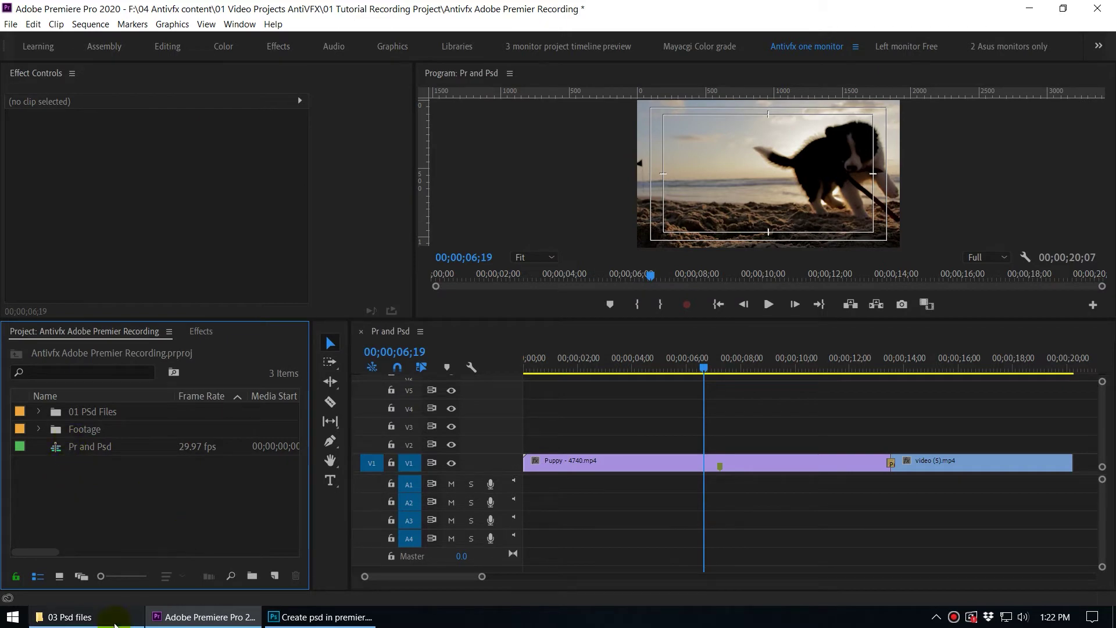
- Locate the Import PSD to Premier file in the 03 Psd files folder in File Explorer
click(73, 617)
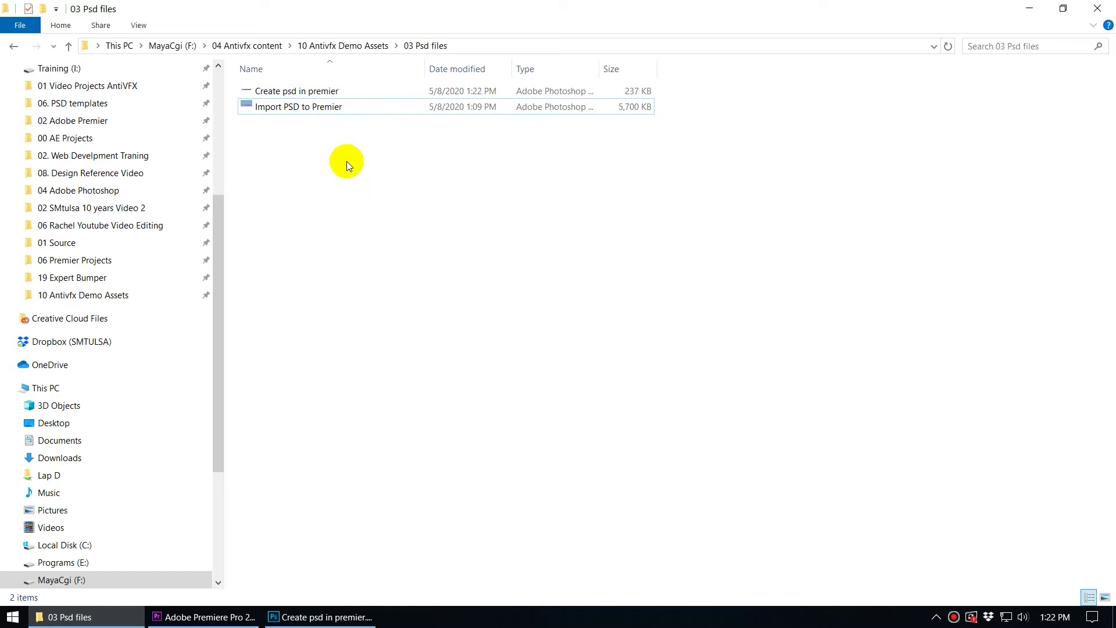
click(284, 110)
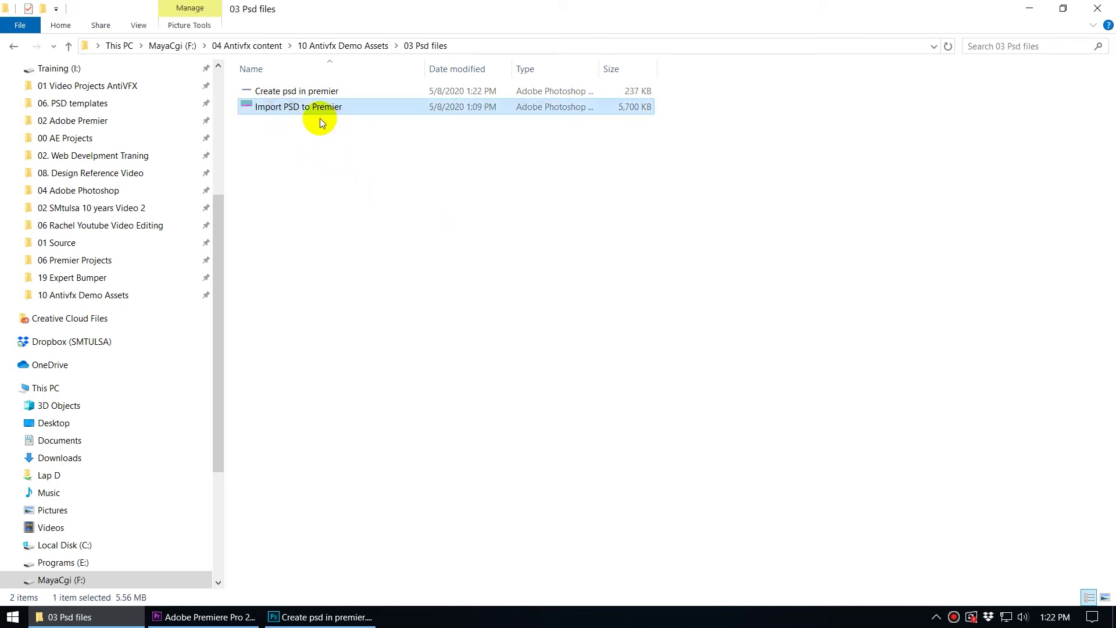
click(1032, 12)
- Switch to Photoshop, close the Create psd in premier document and open Import PSD to Premier from the 03 Psd files folder
click(317, 618)
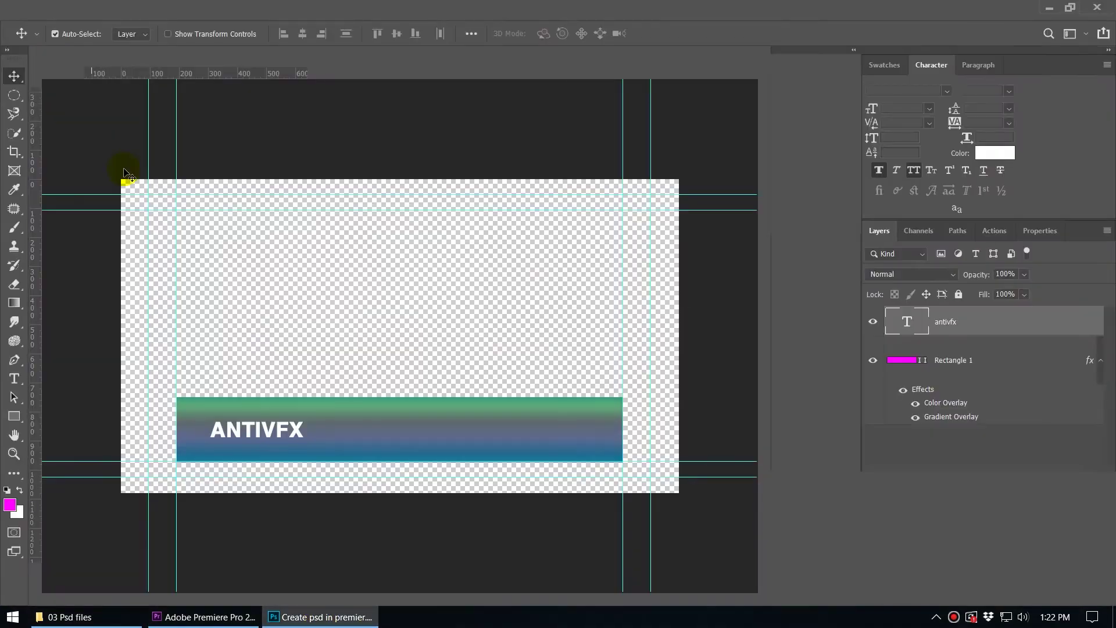
click(232, 64)
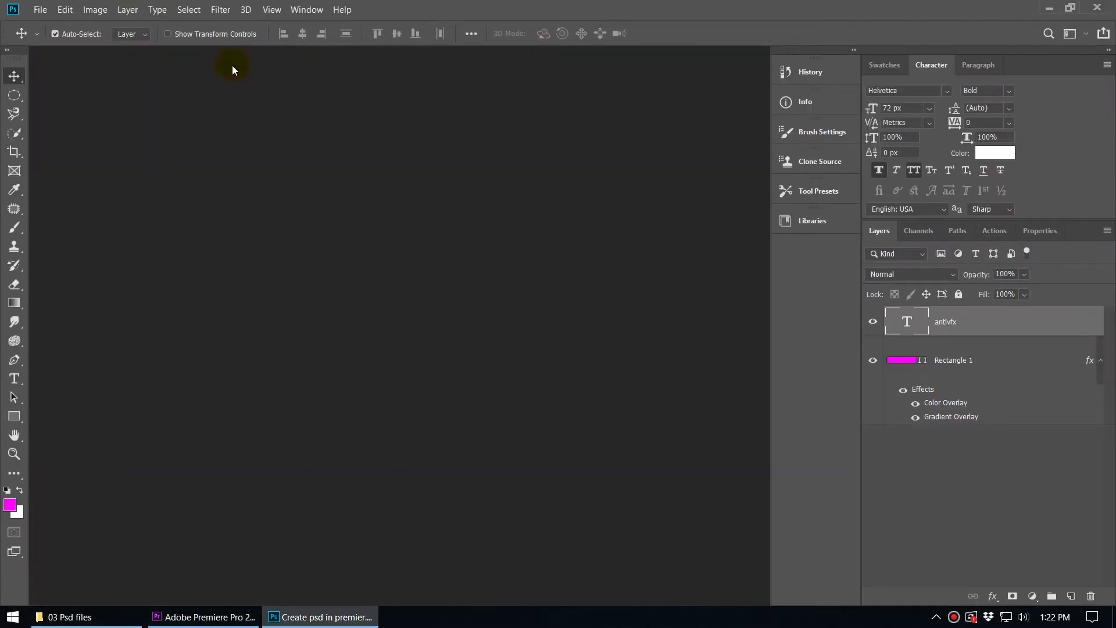
click(40, 11)
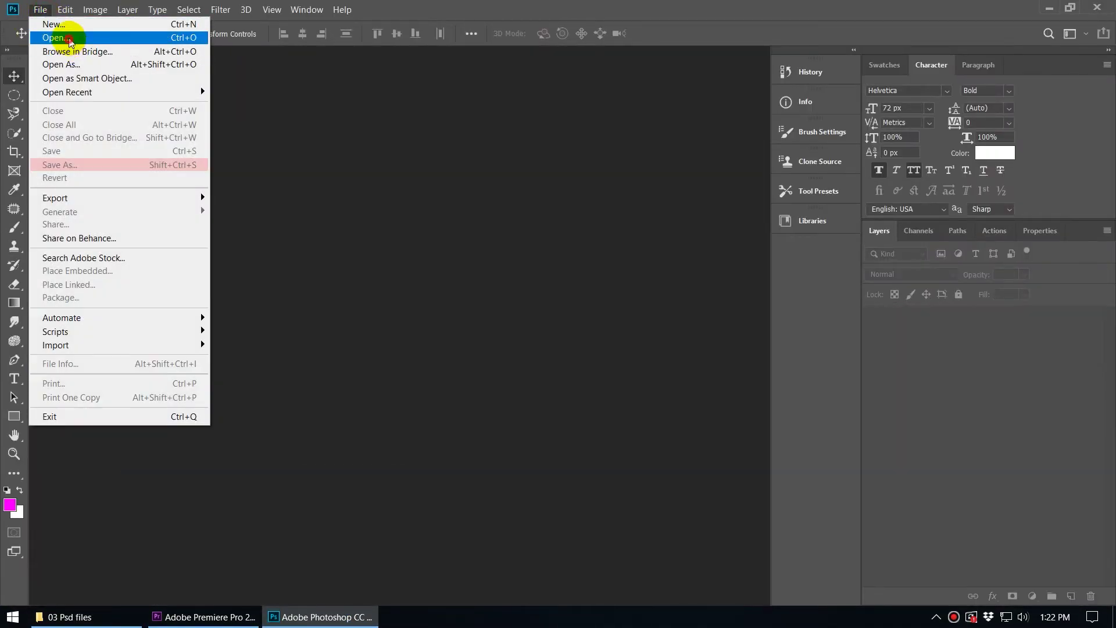
click(70, 38)
click(257, 119)
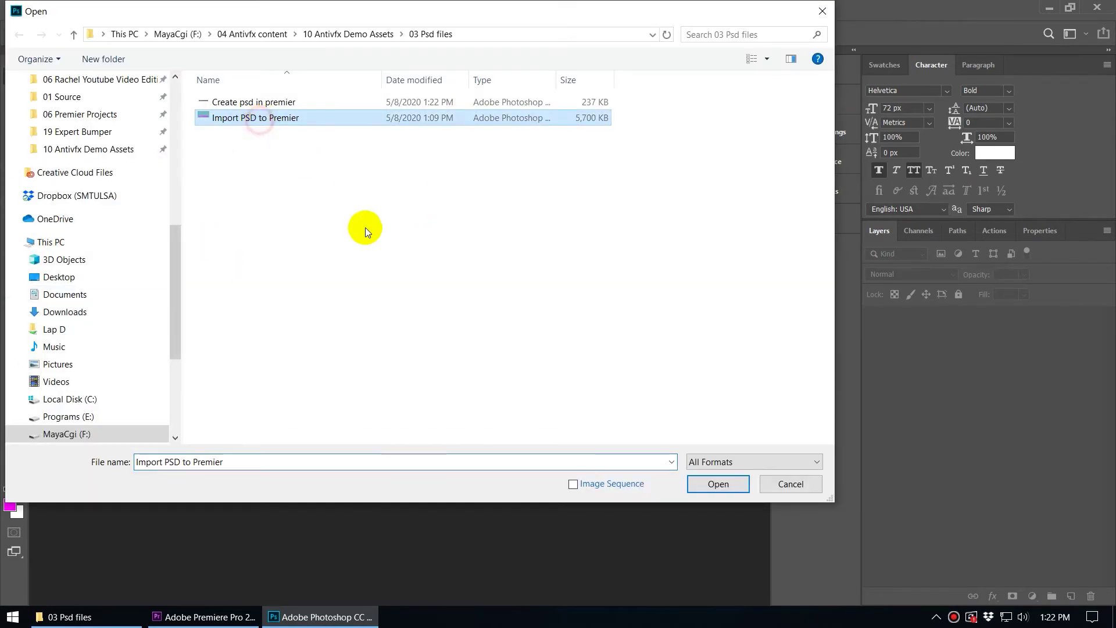
click(716, 485)
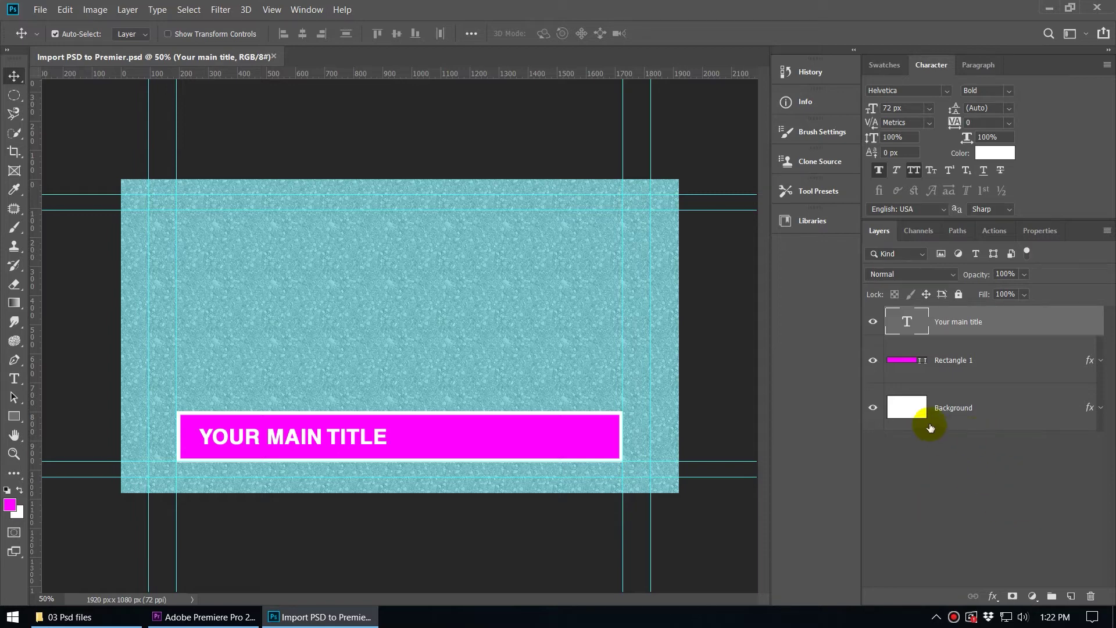
- Inspect the Background, Rectangle 1 and Your main title layers, toggling visibility of the last two, and return to Premiere Pro
click(985, 413)
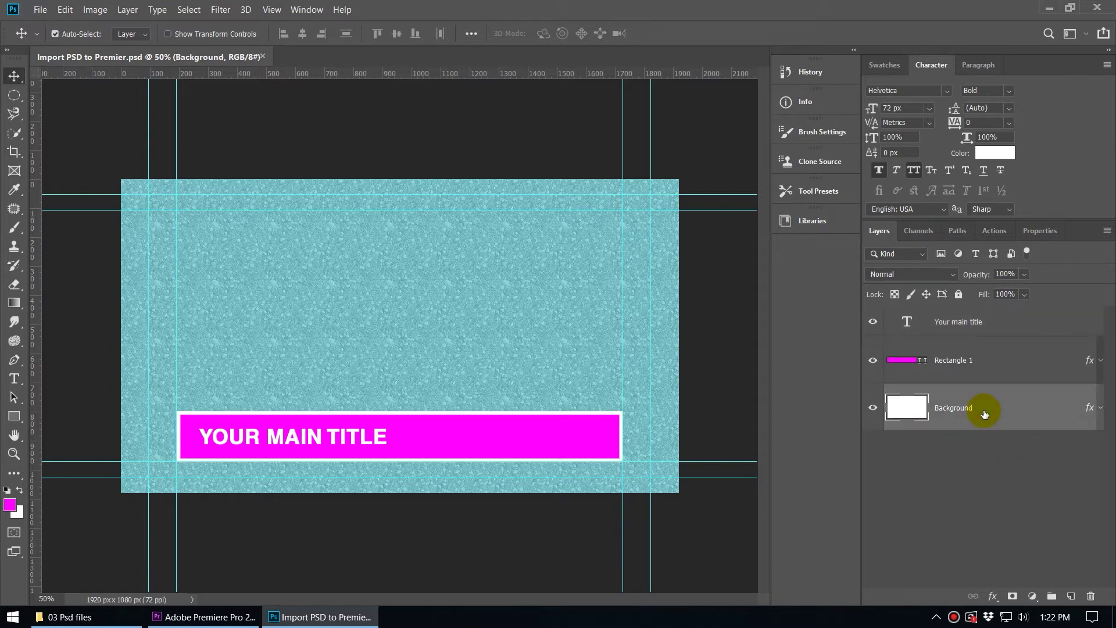
click(997, 357)
click(872, 360)
click(873, 360)
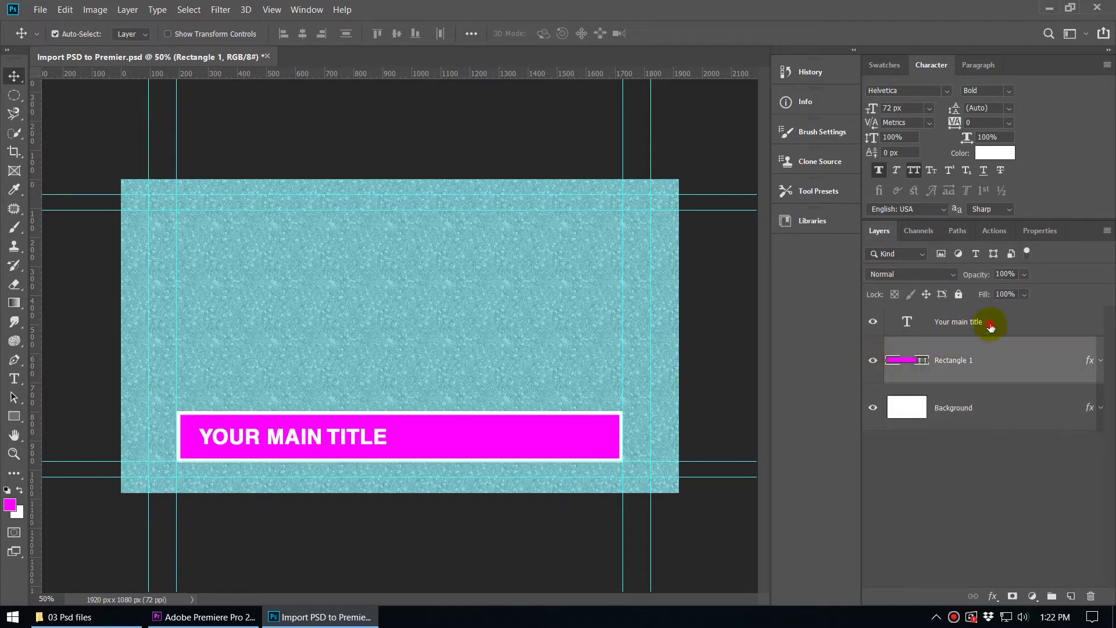
click(990, 325)
click(875, 323)
click(875, 323)
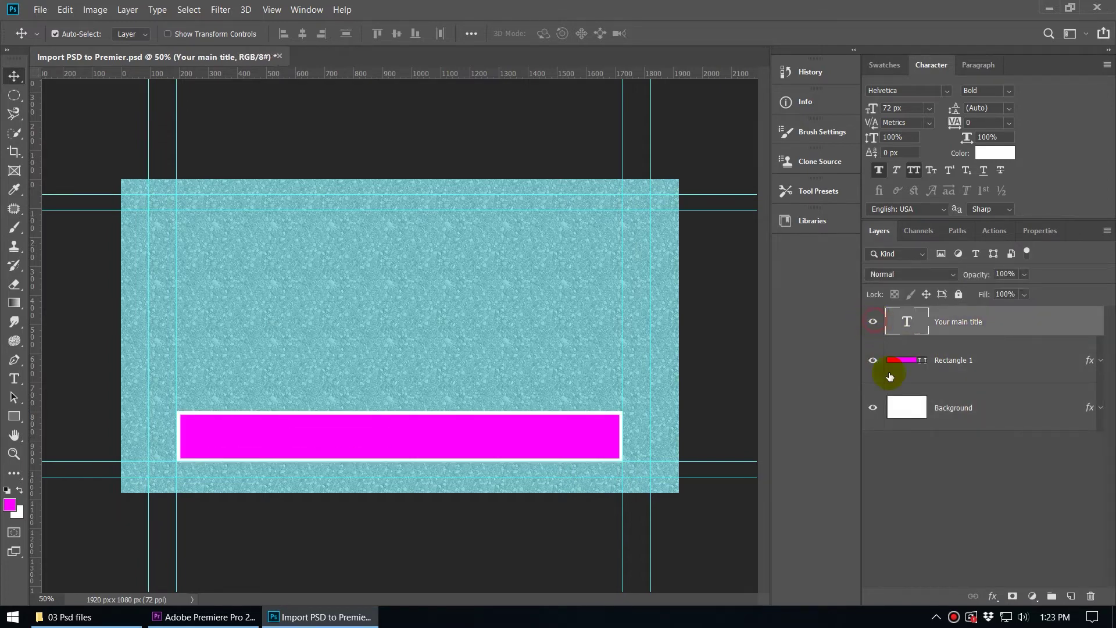
click(922, 456)
click(1051, 8)
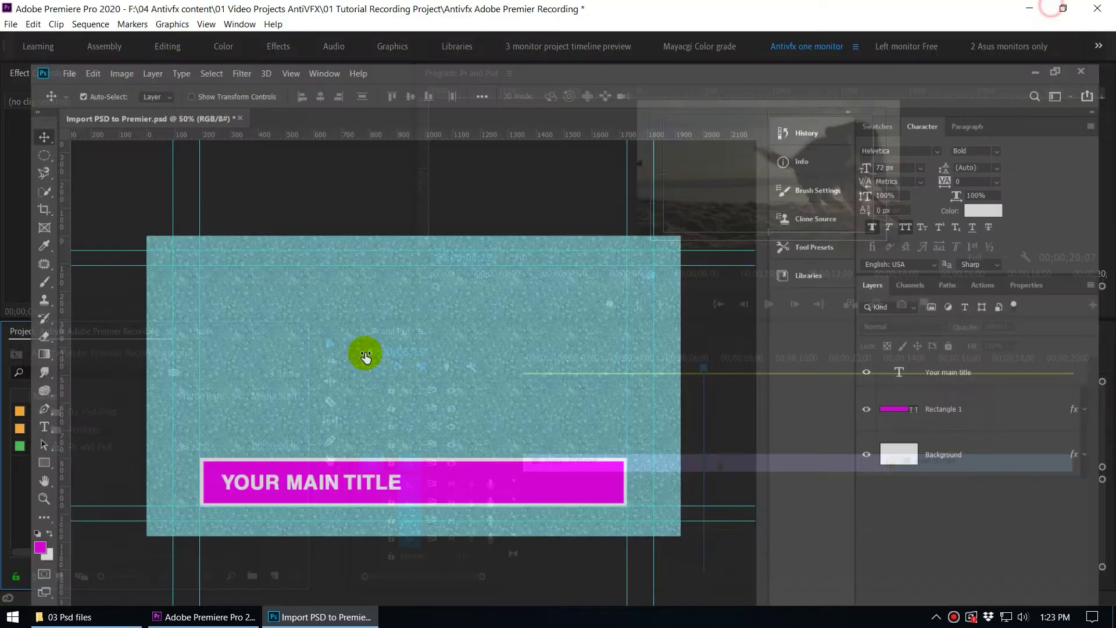
- Open the Import PSD to Premier file from the 03 Psd files folder for import into the project
click(673, 366)
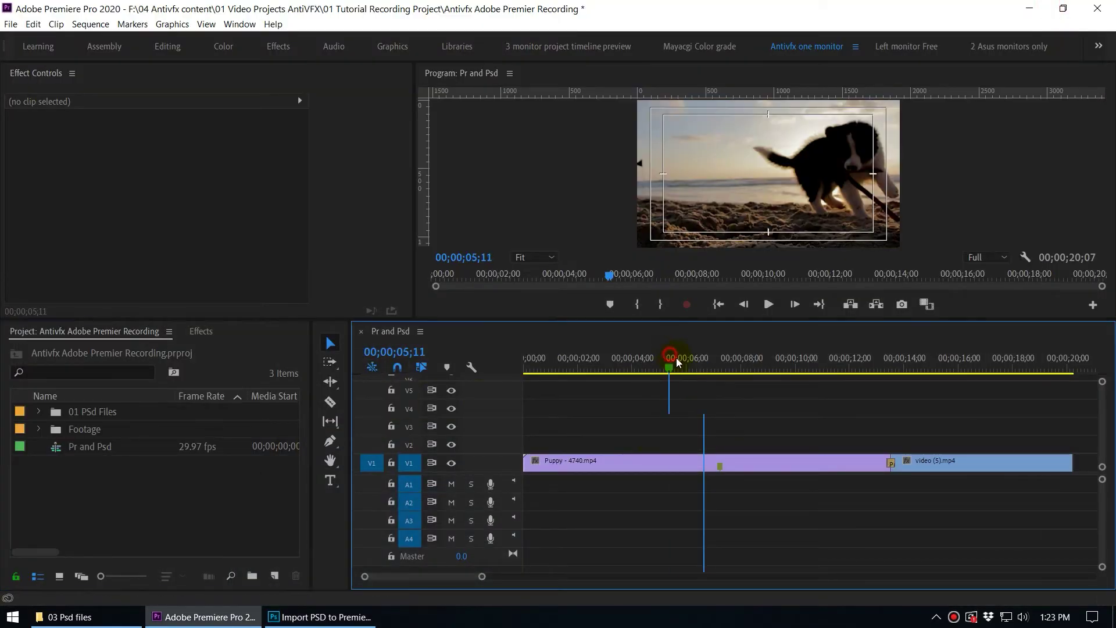
click(10, 24)
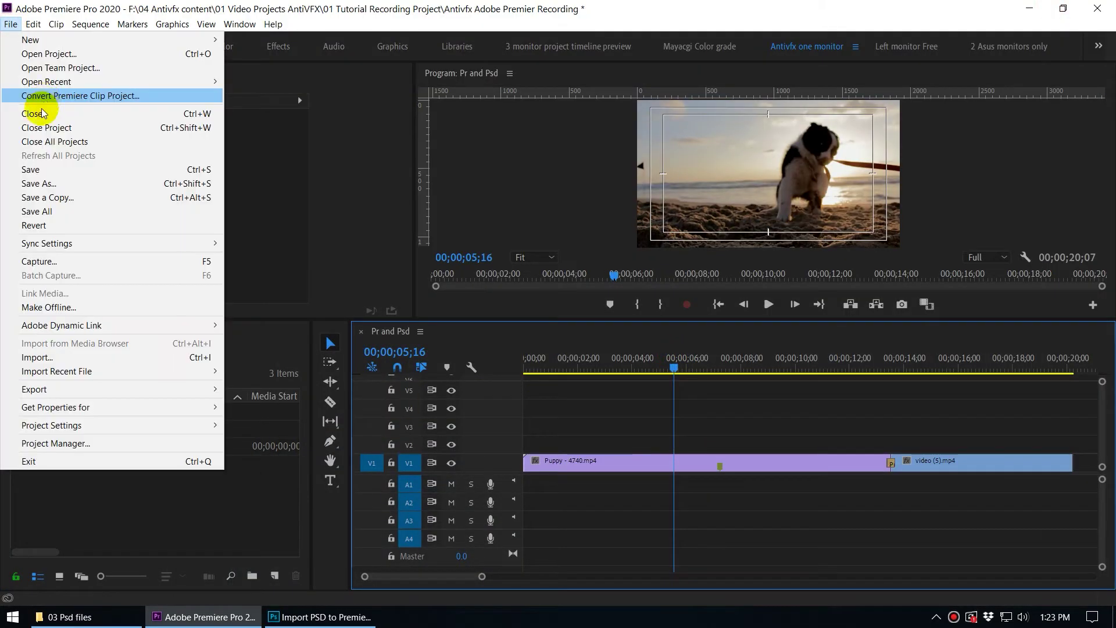
click(162, 504)
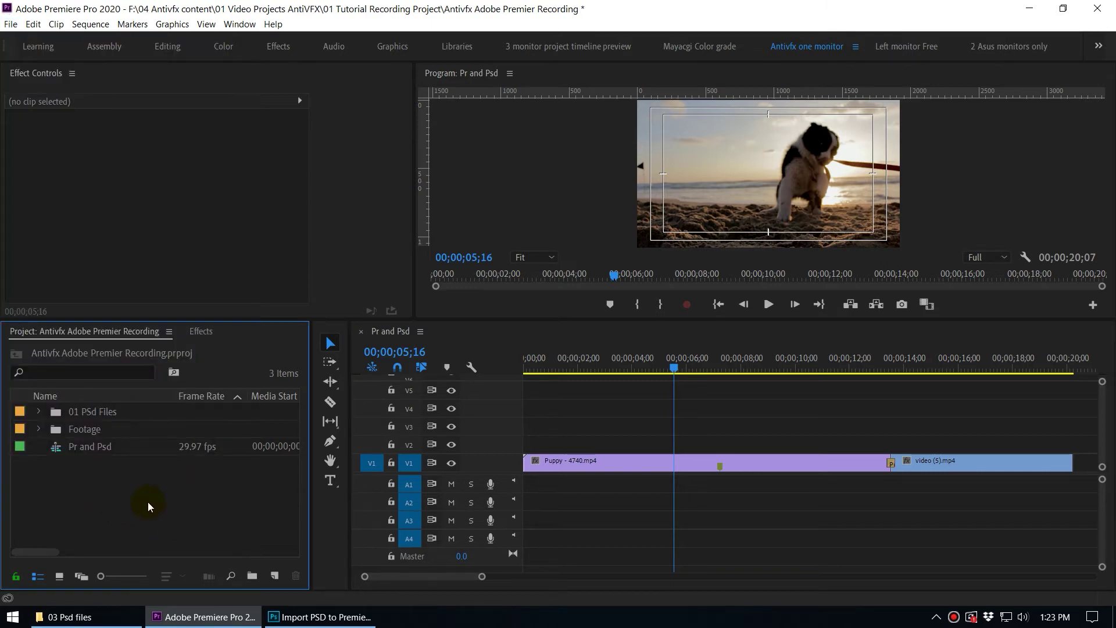
double_click(148, 501)
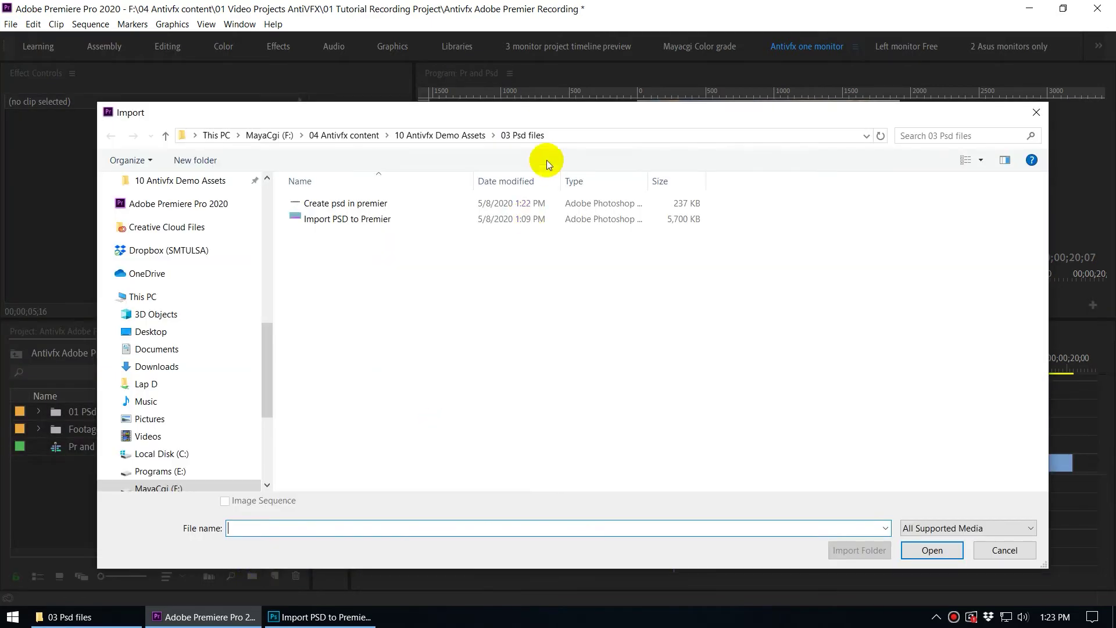
drag(449, 113, 430, 75)
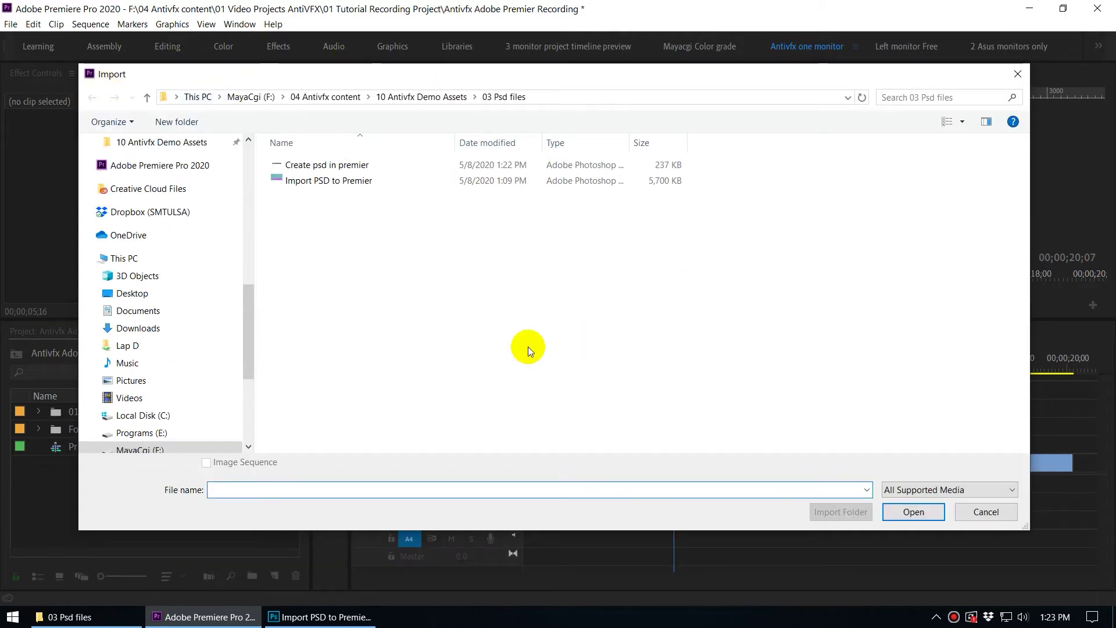
click(307, 184)
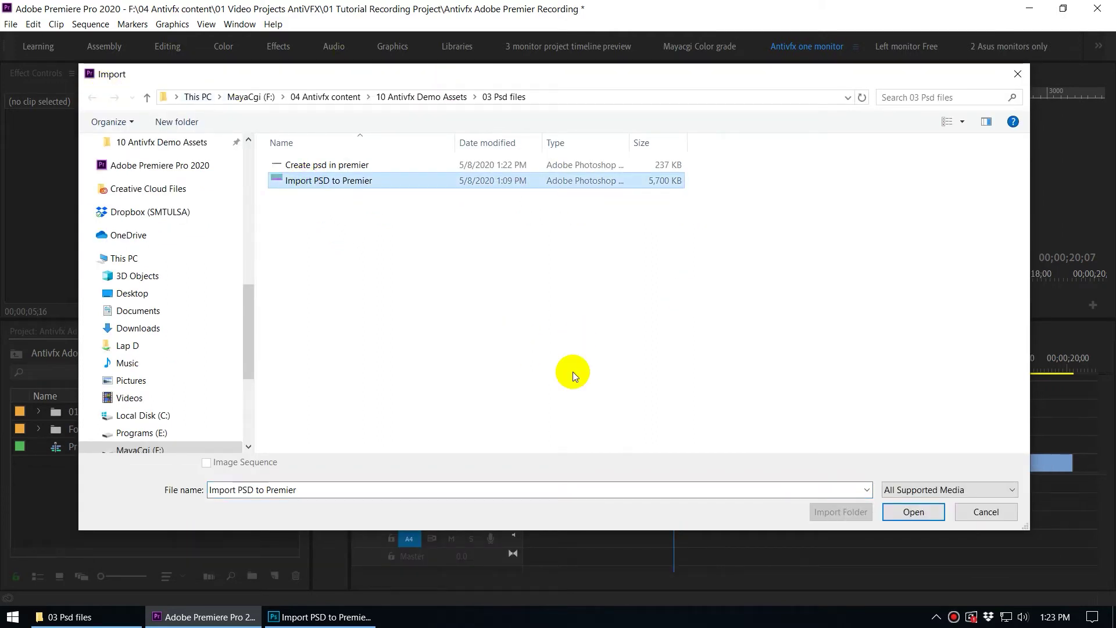
click(910, 514)
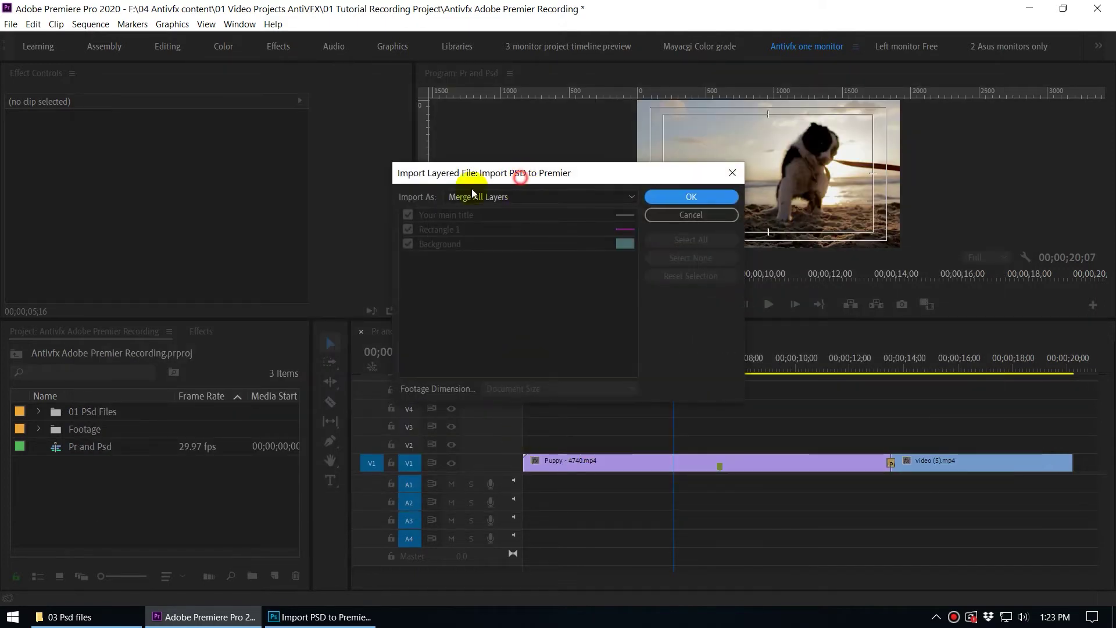
- Import the PSD with Merge All Layers and preview it on V2 above the puppy clip, starting at about 3 seconds
drag(521, 178, 459, 205)
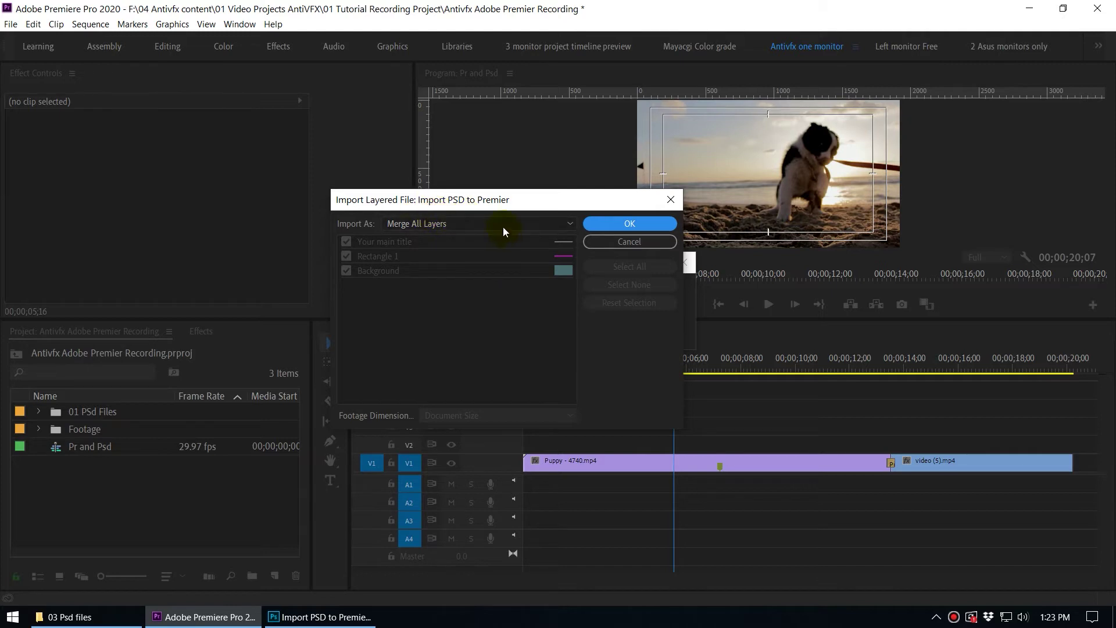
drag(423, 206, 376, 215)
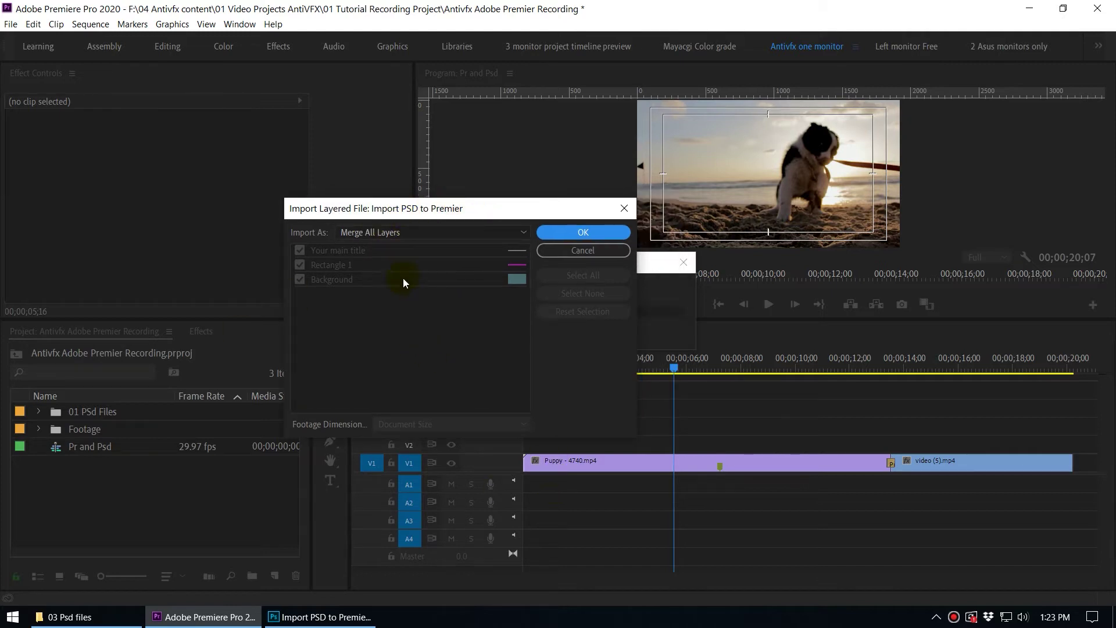
click(404, 232)
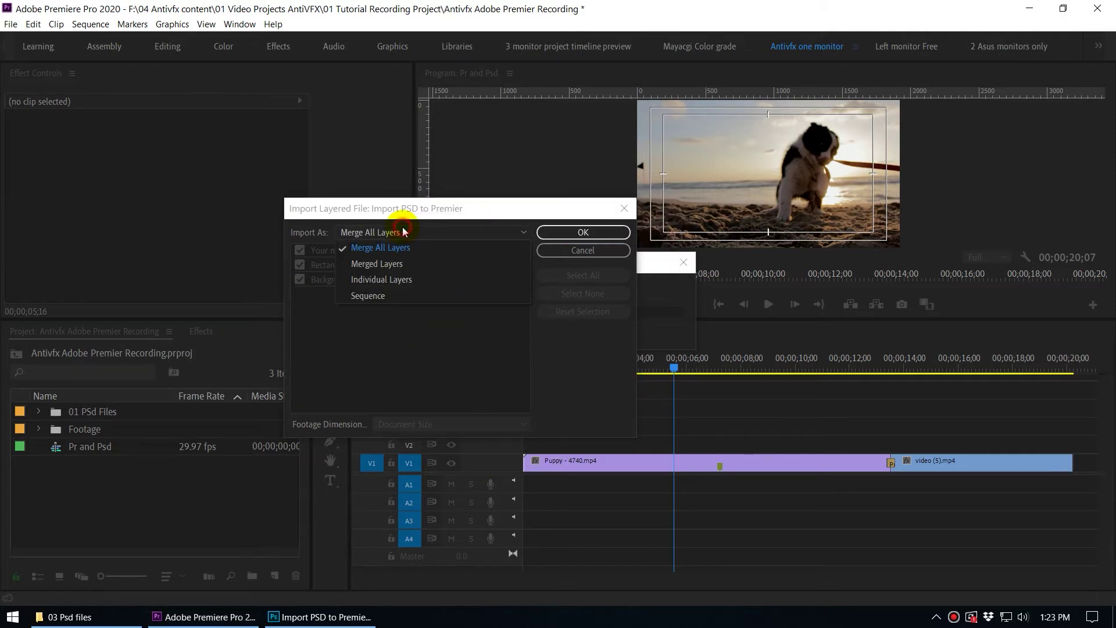
click(378, 382)
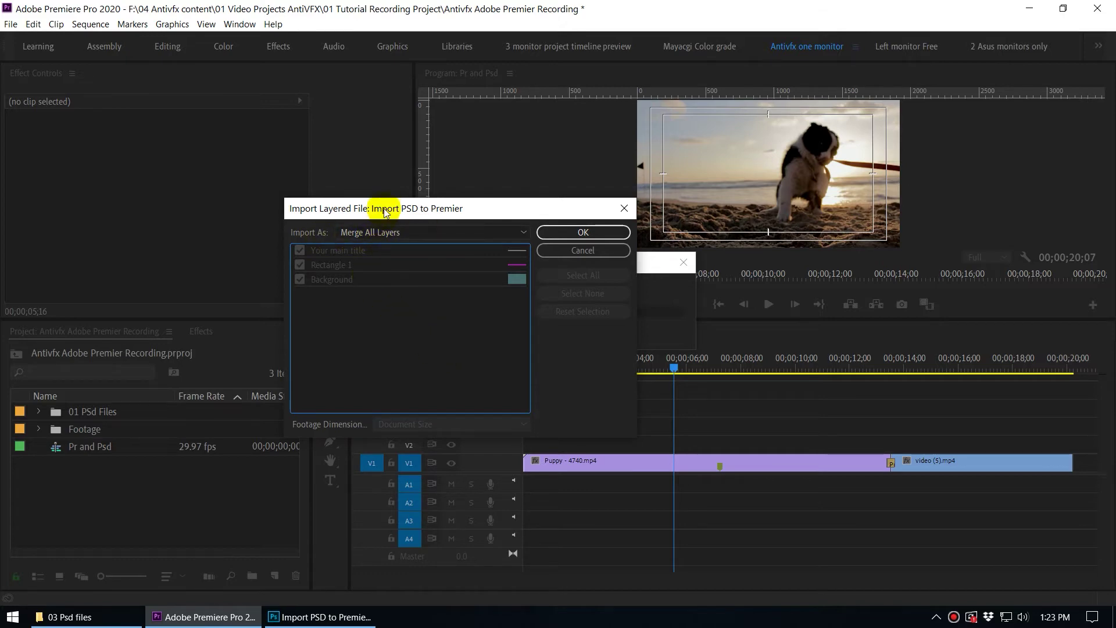
click(325, 618)
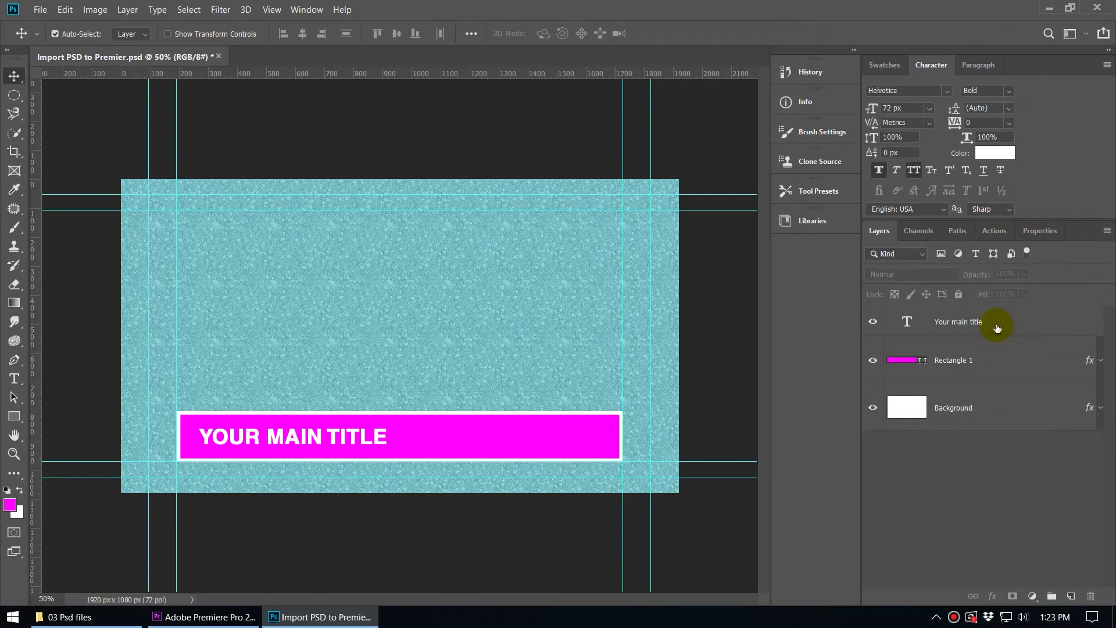
click(314, 615)
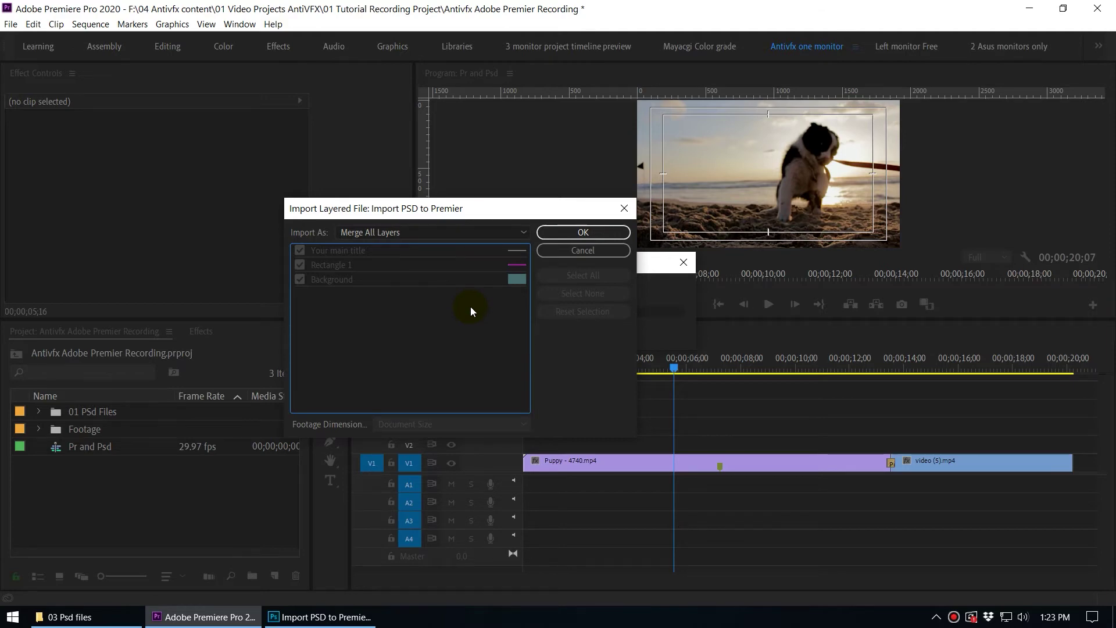
click(582, 232)
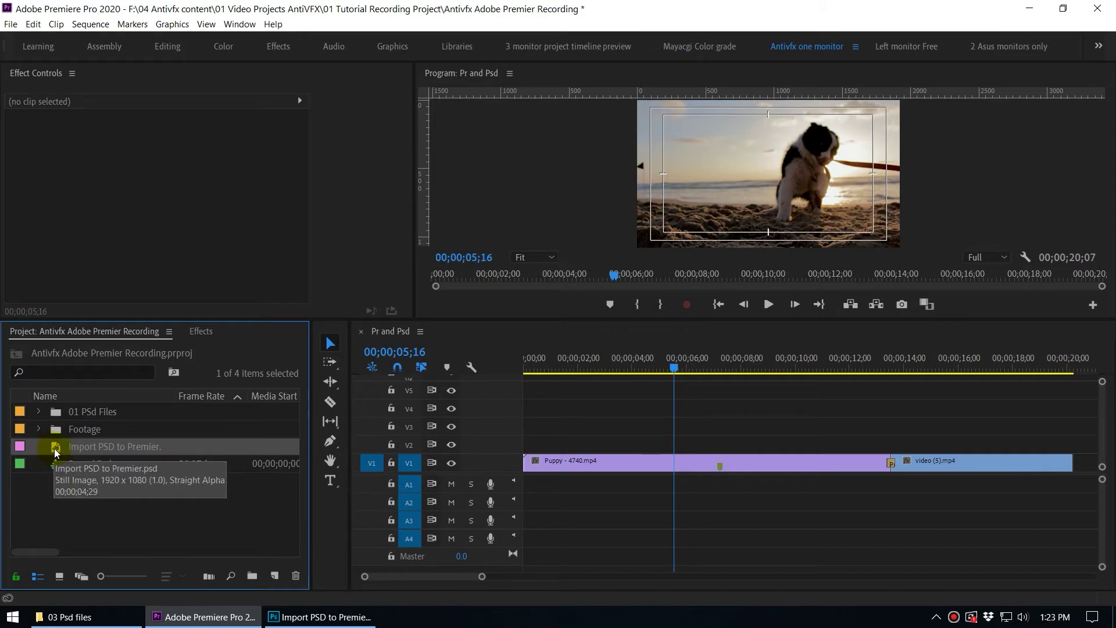
drag(56, 453, 613, 445)
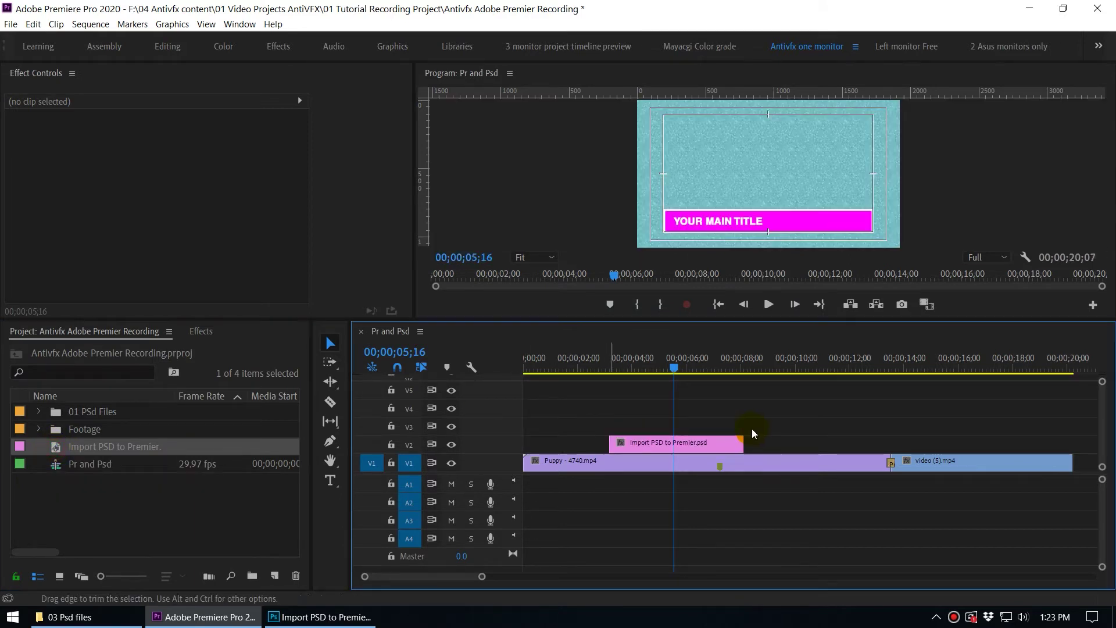
drag(677, 370, 654, 385)
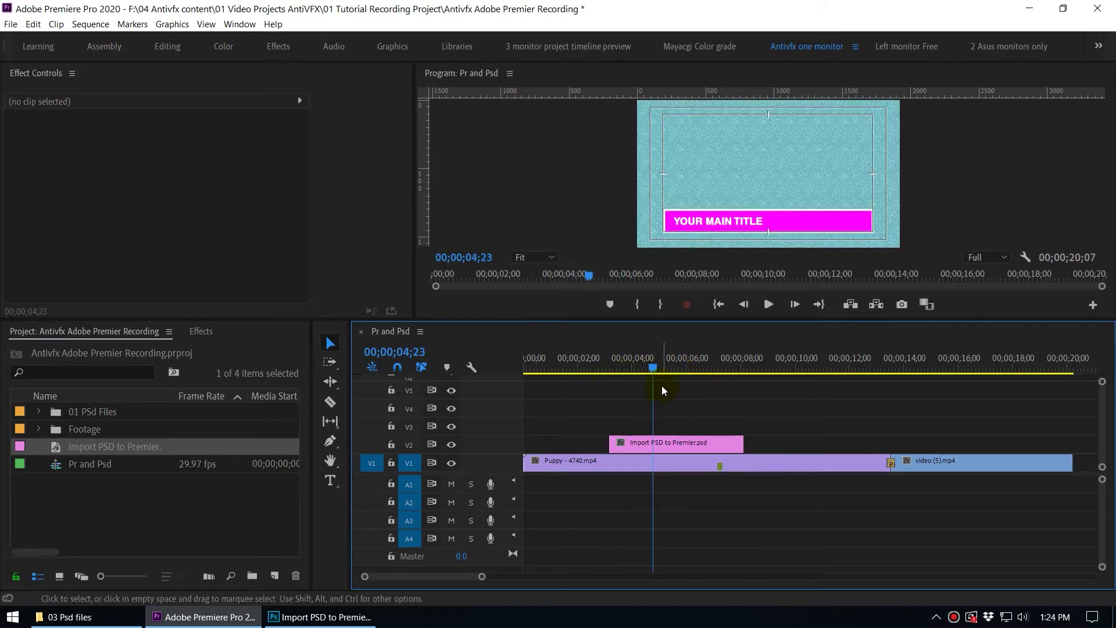
- Delete the fully merged PSD clip from the timeline and its source item from the project
click(669, 442)
key(Delete)
click(51, 448)
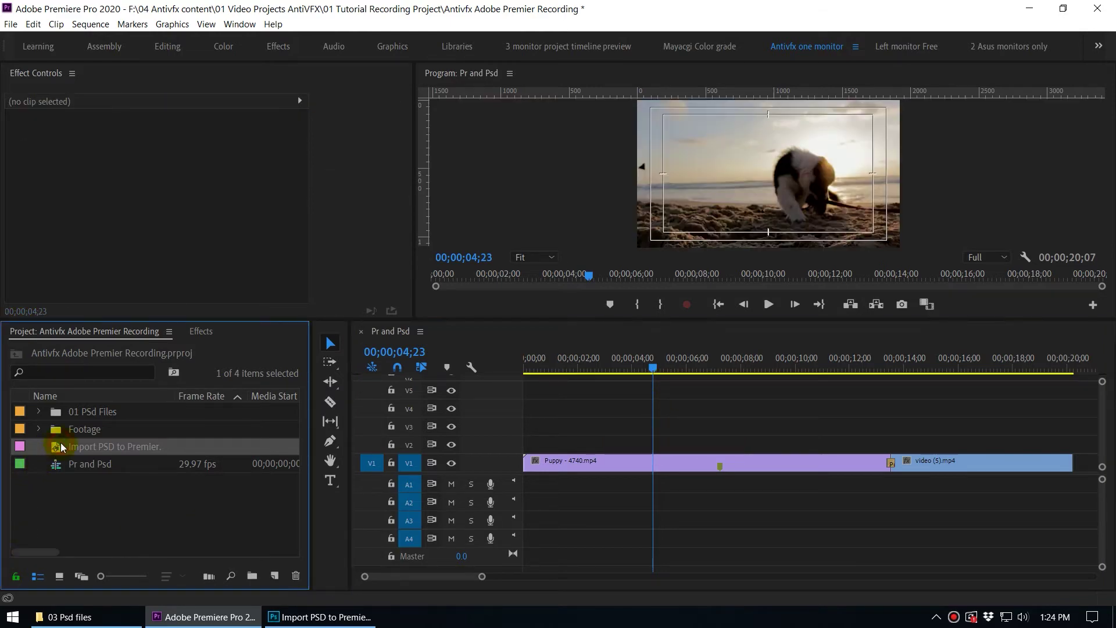
key(Delete)
- Import Import PSD to Premier again as Merged Layers, including Your main title and Rectangle 1 but excluding Background
double_click(145, 509)
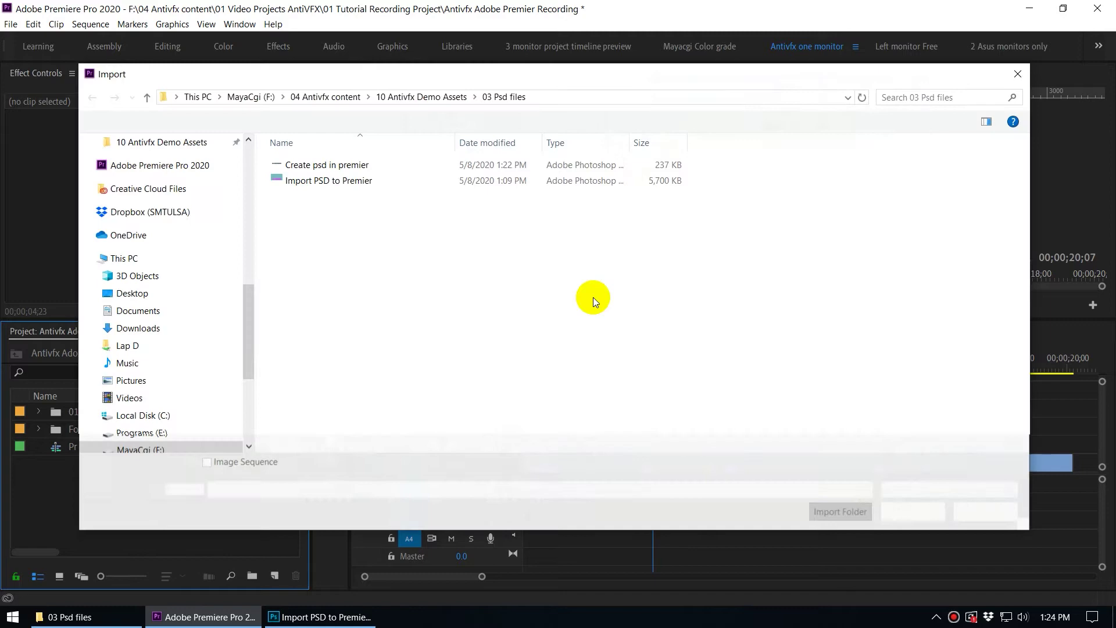
click(309, 182)
click(913, 511)
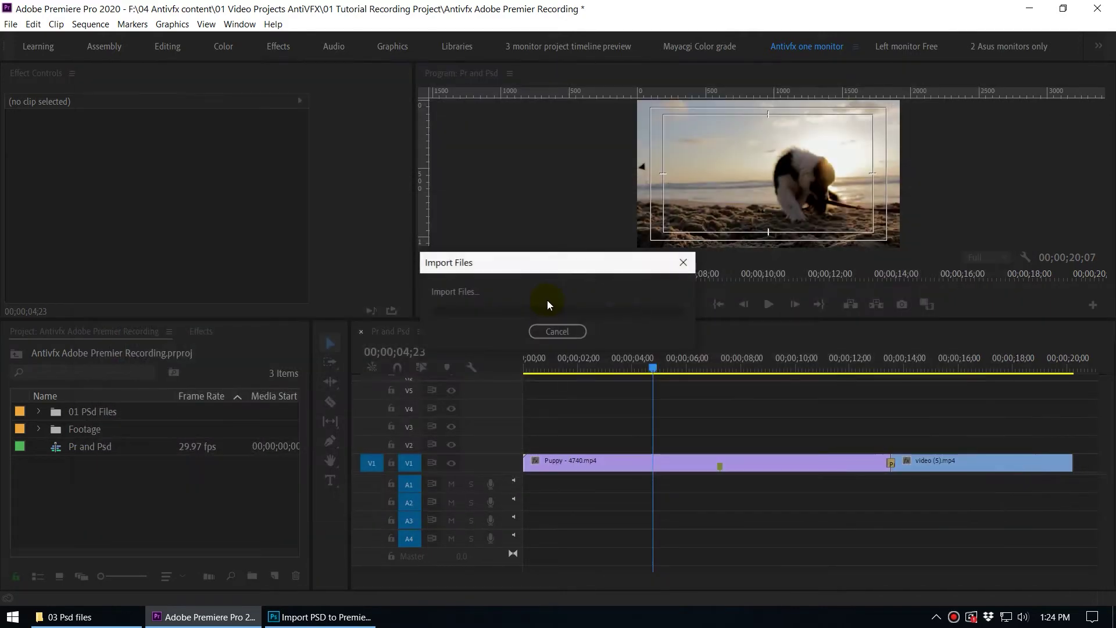
click(498, 197)
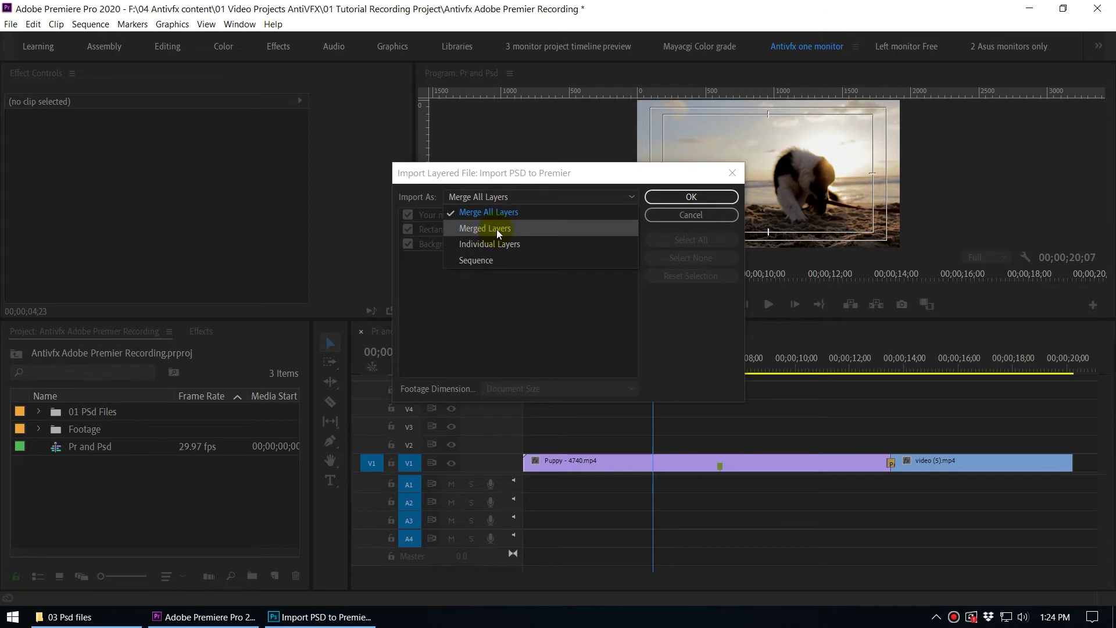
click(530, 233)
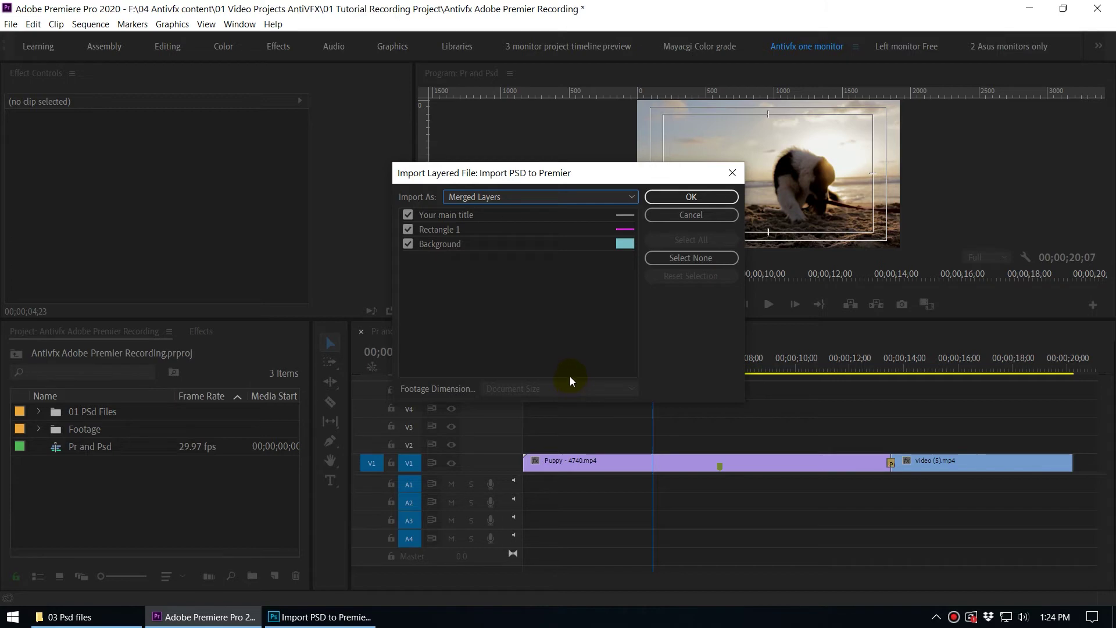
click(408, 244)
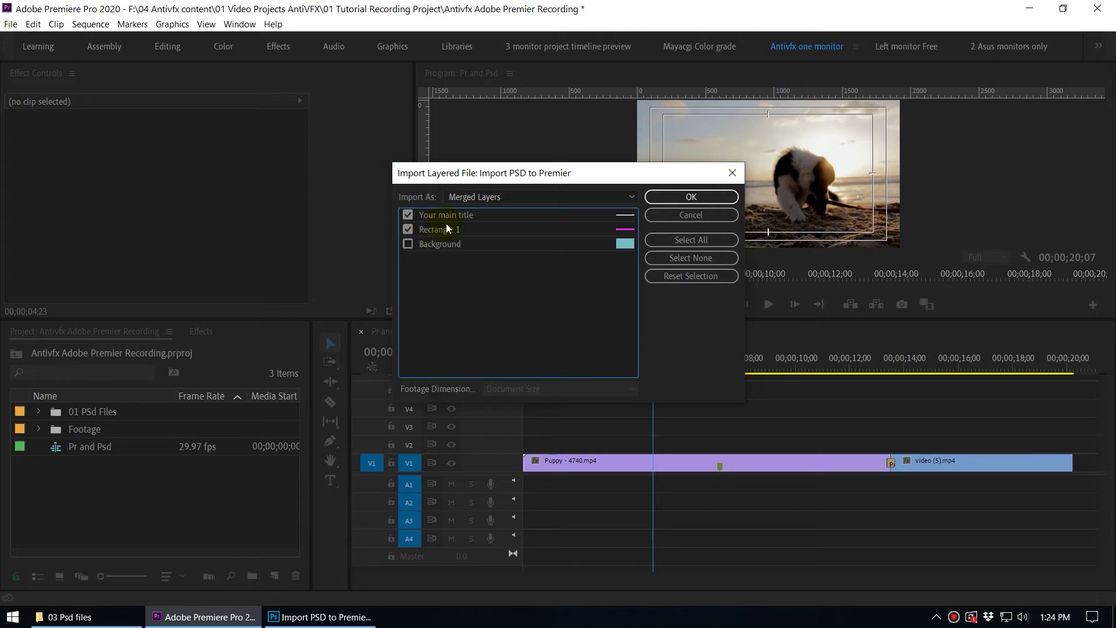
click(666, 198)
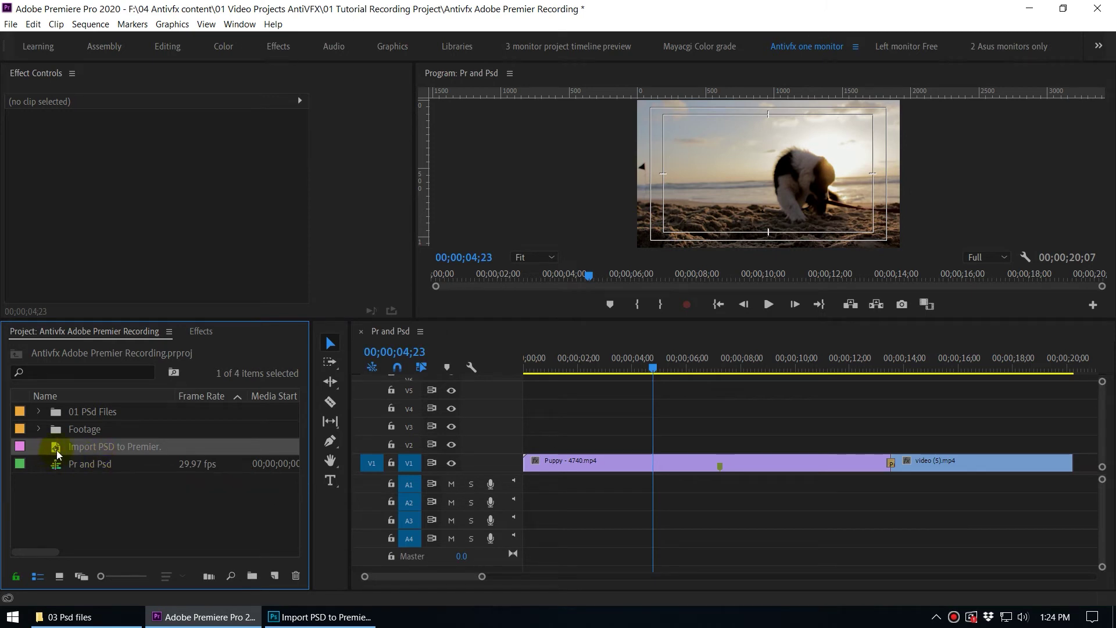
- Place the PSD without its background on V2 above the puppy clip at about 3 seconds and preview the title over the footage
drag(57, 452, 612, 446)
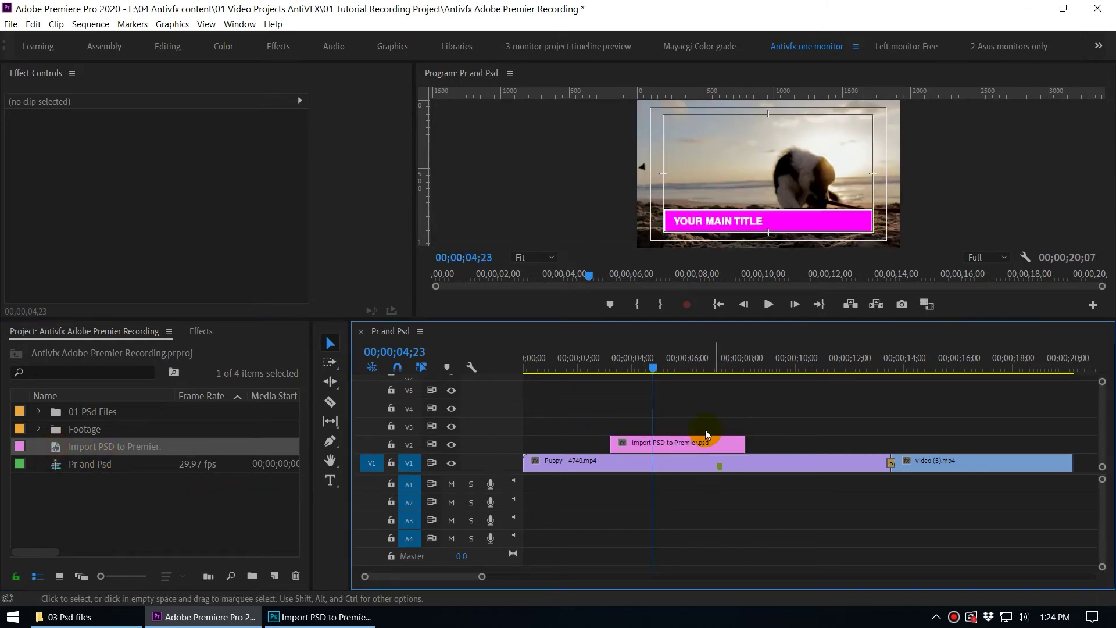
key(space)
drag(634, 382, 650, 395)
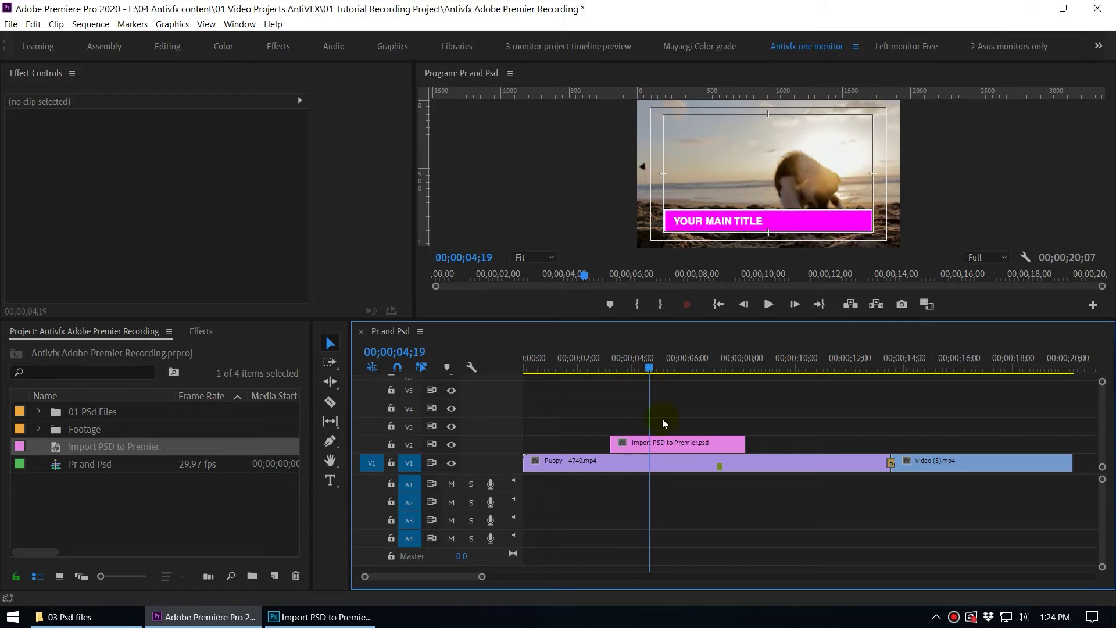
- Delete the Merged Layers version of Import PSD to Premier from the project together with its timeline clip
click(665, 446)
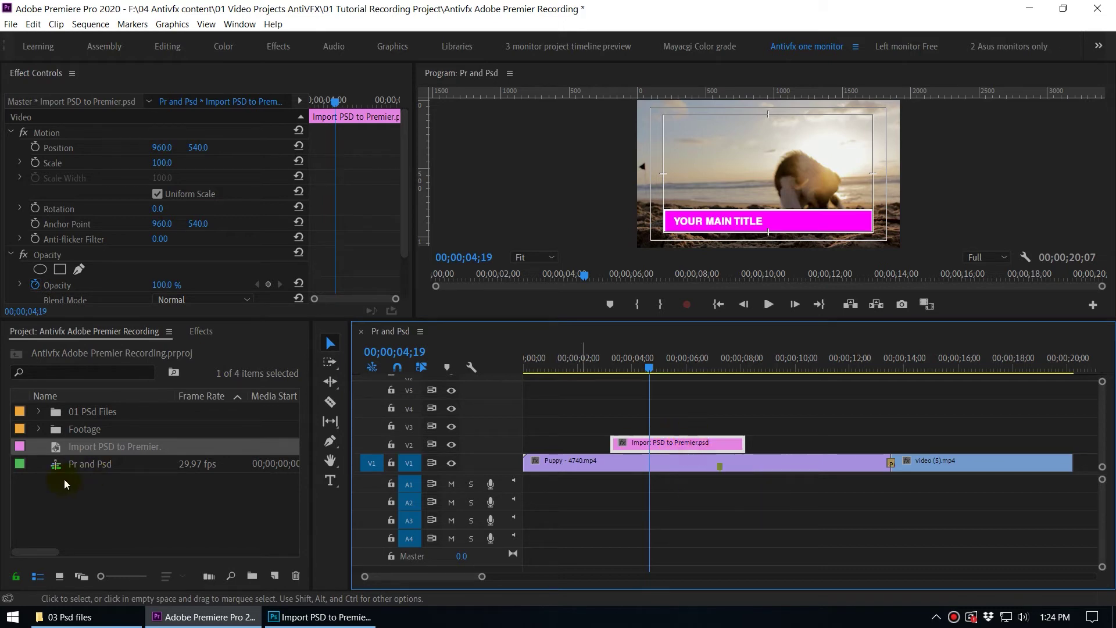
key(Delete)
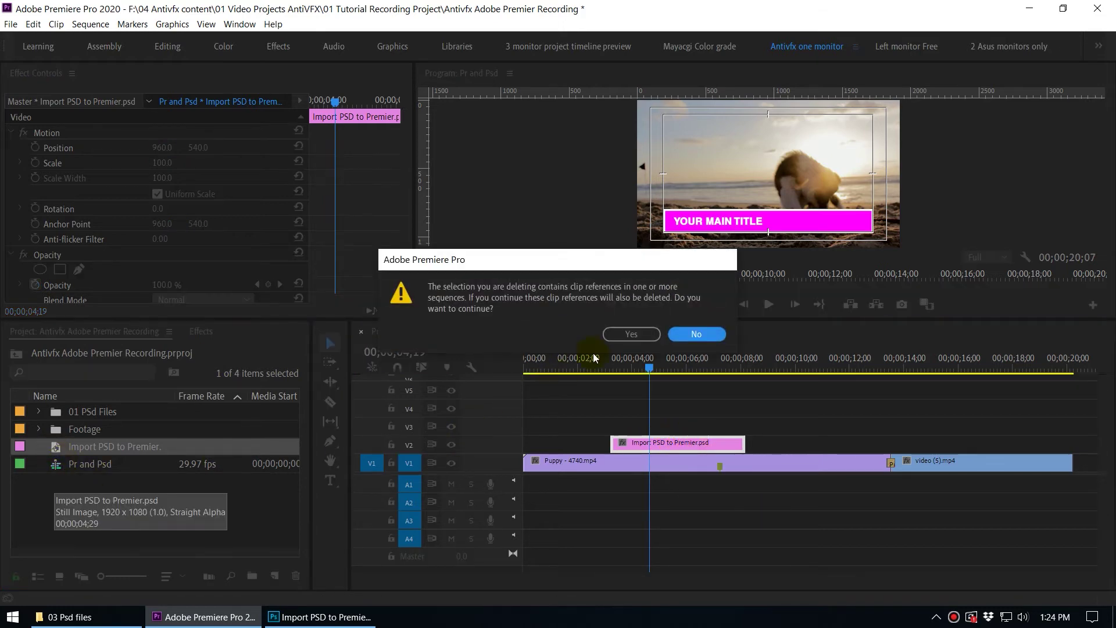
click(607, 337)
- Open Import PSD to Premier for import once more and set the layered file to import as Individual Layers
double_click(114, 493)
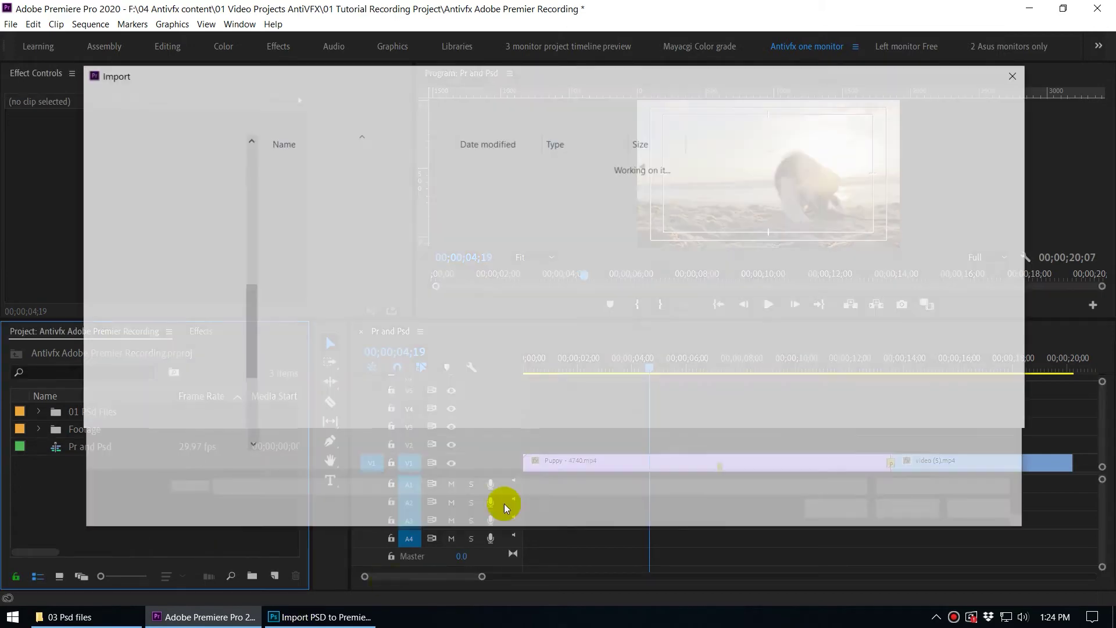
click(324, 184)
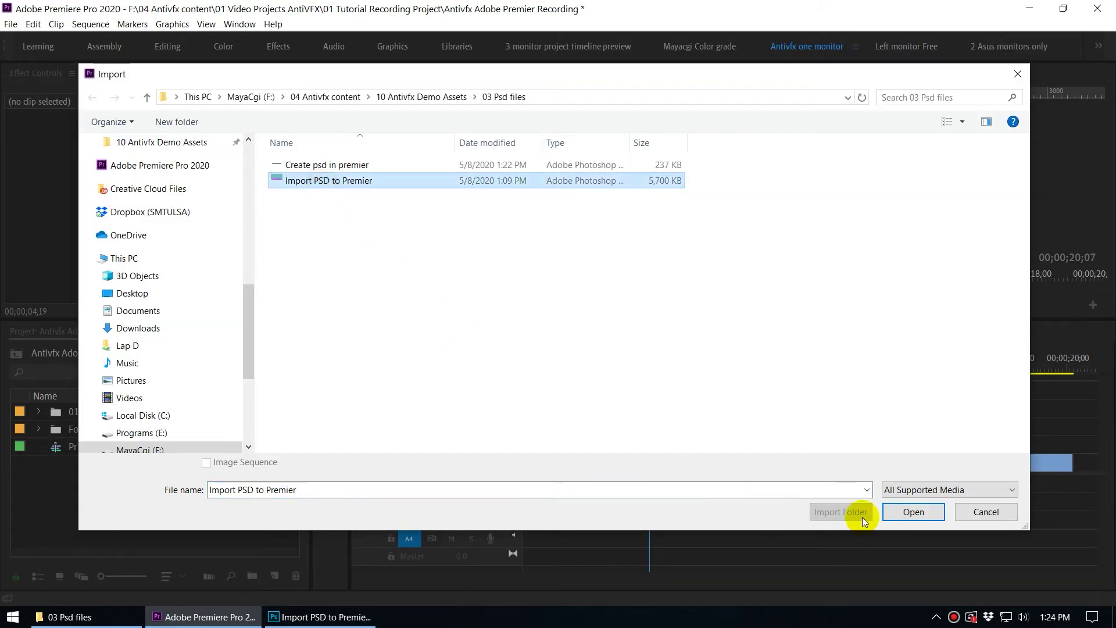
click(914, 512)
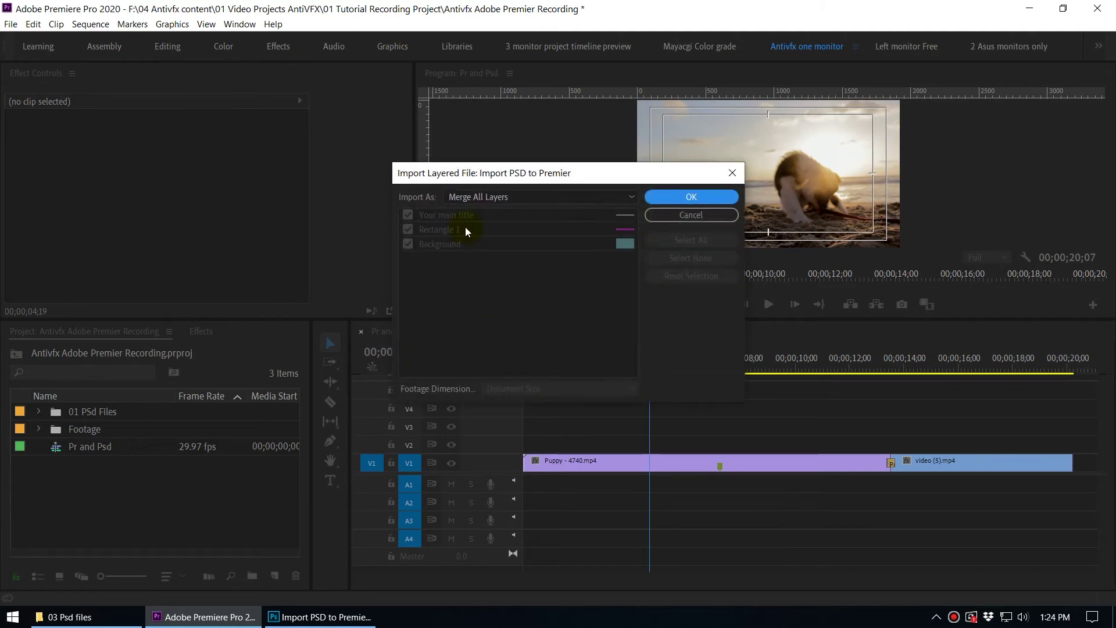
click(480, 198)
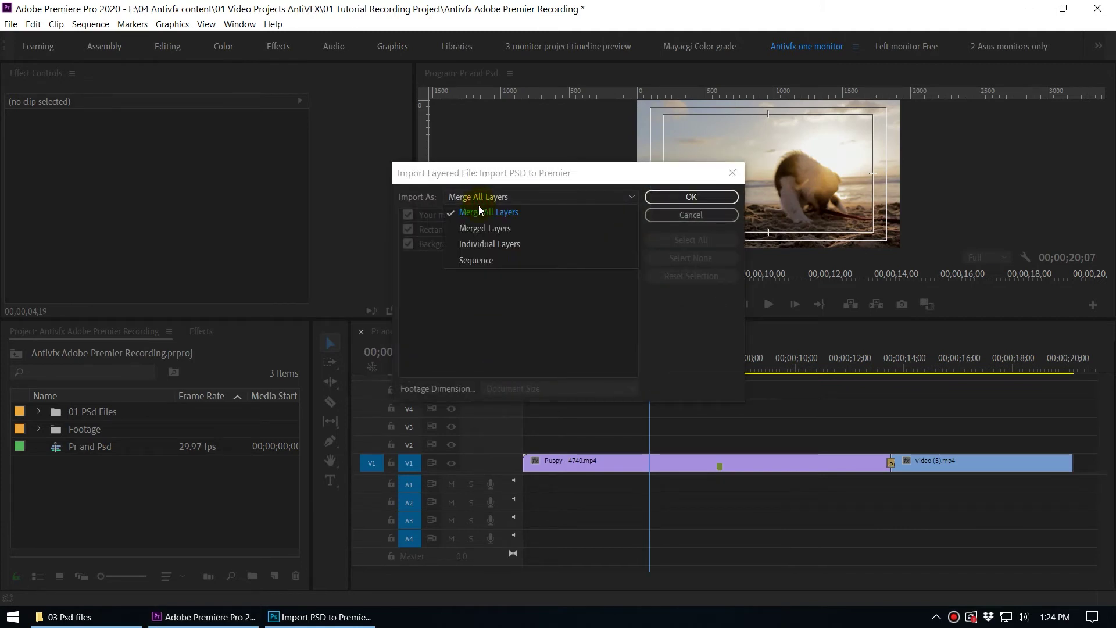
click(508, 244)
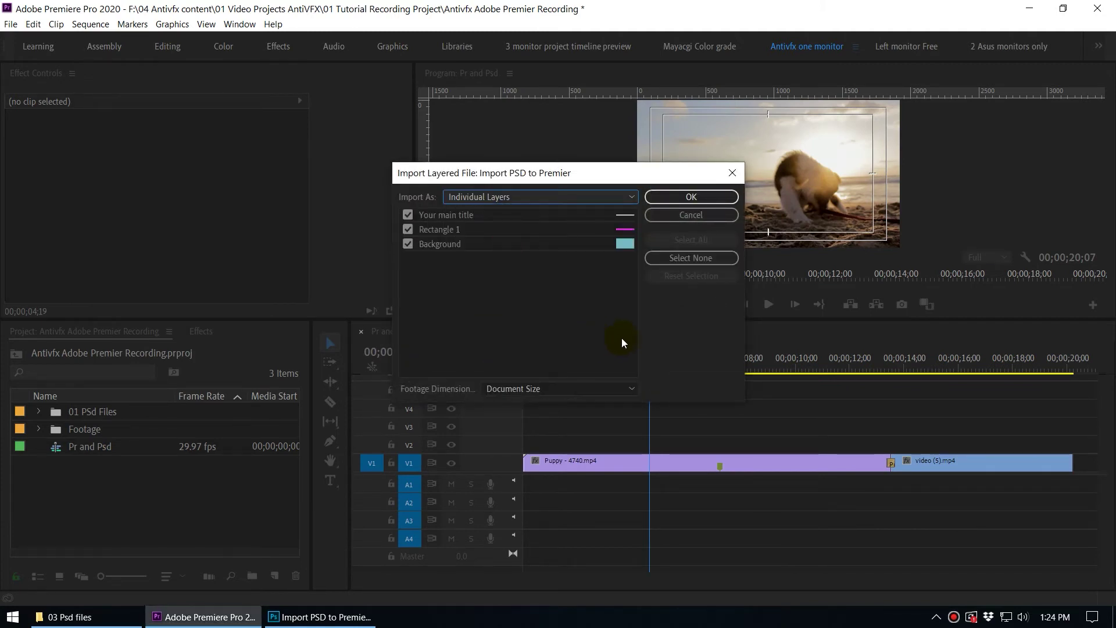
- Exclude the Background and Rectangle 1 layers from the import, keeping only Your main title selected
drag(507, 178, 486, 190)
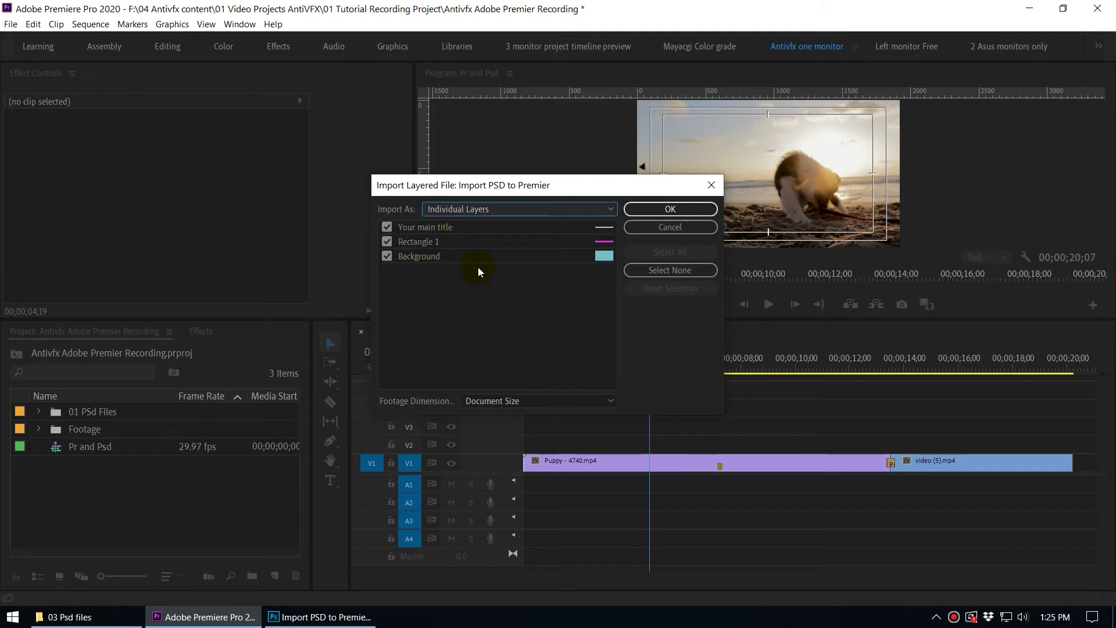
click(385, 256)
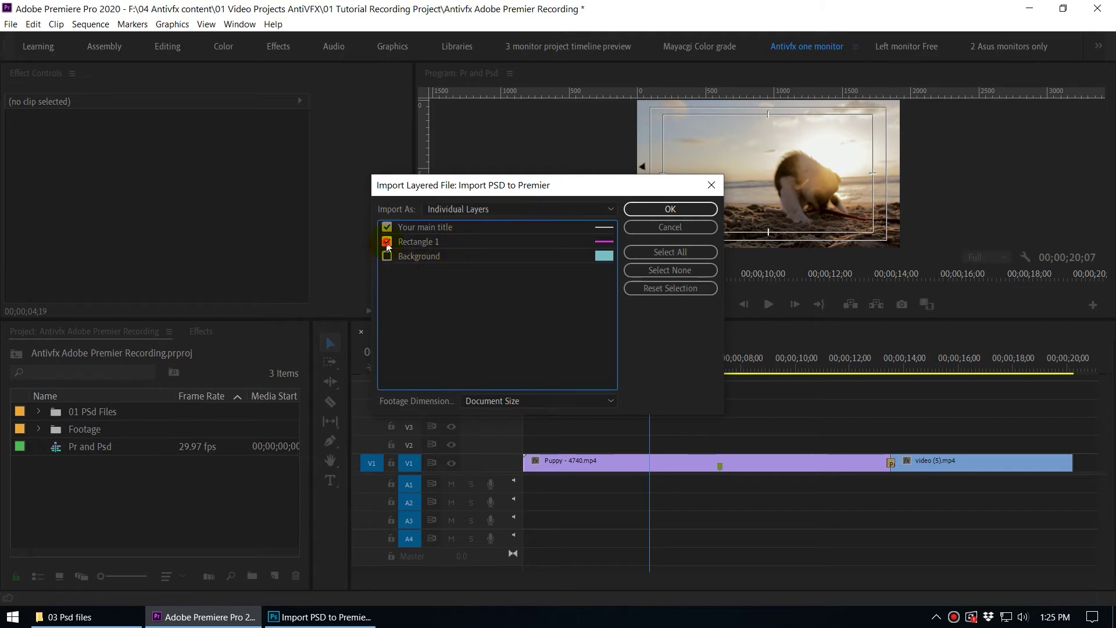
click(387, 242)
drag(473, 193, 469, 191)
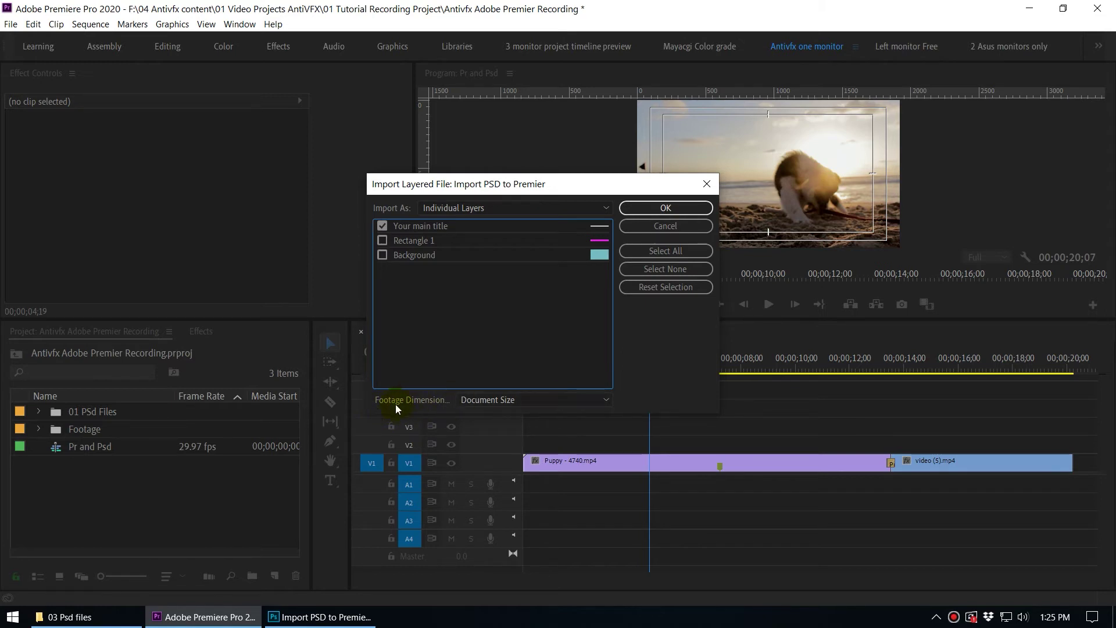
- Check the footage dimension options, and toggle the title, rectangle and background layers in Photoshop to compare each layer's extent with the document
click(519, 399)
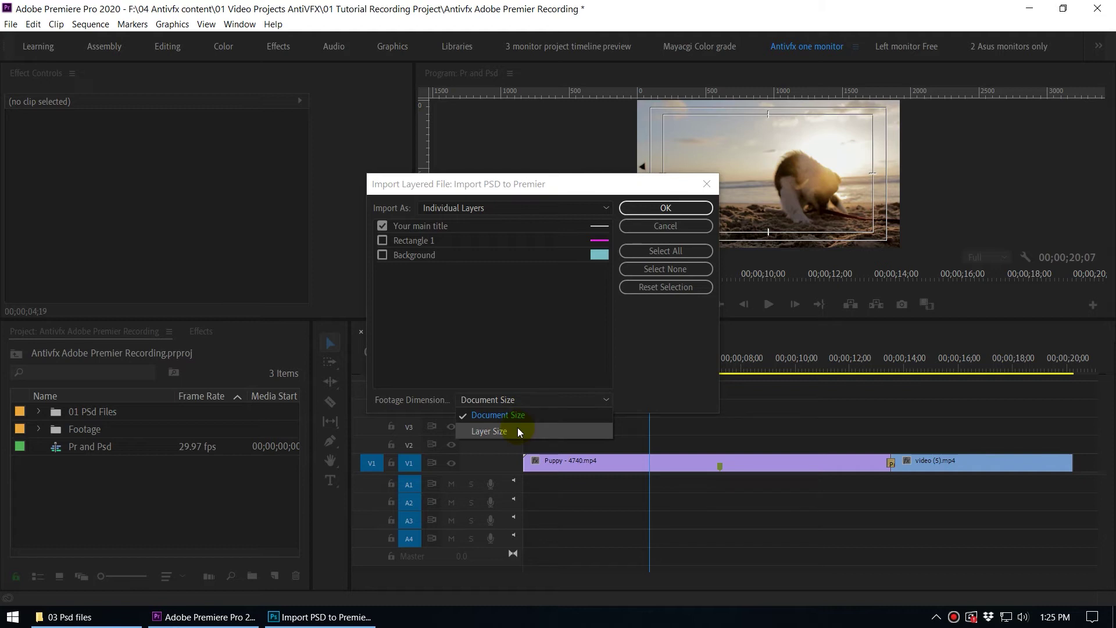
click(676, 396)
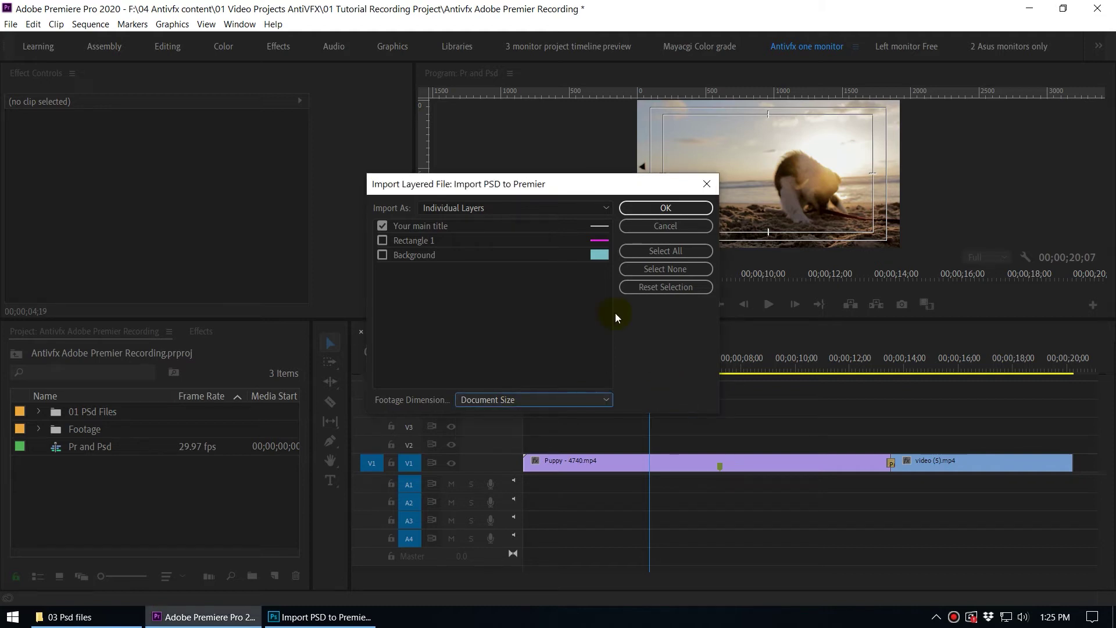
click(329, 624)
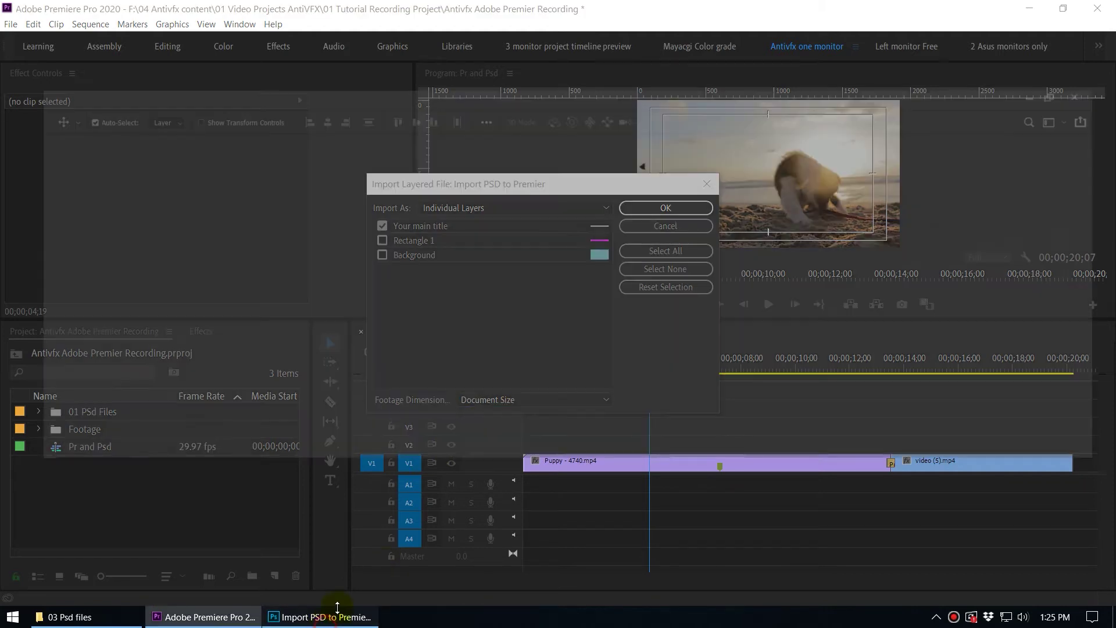
click(873, 321)
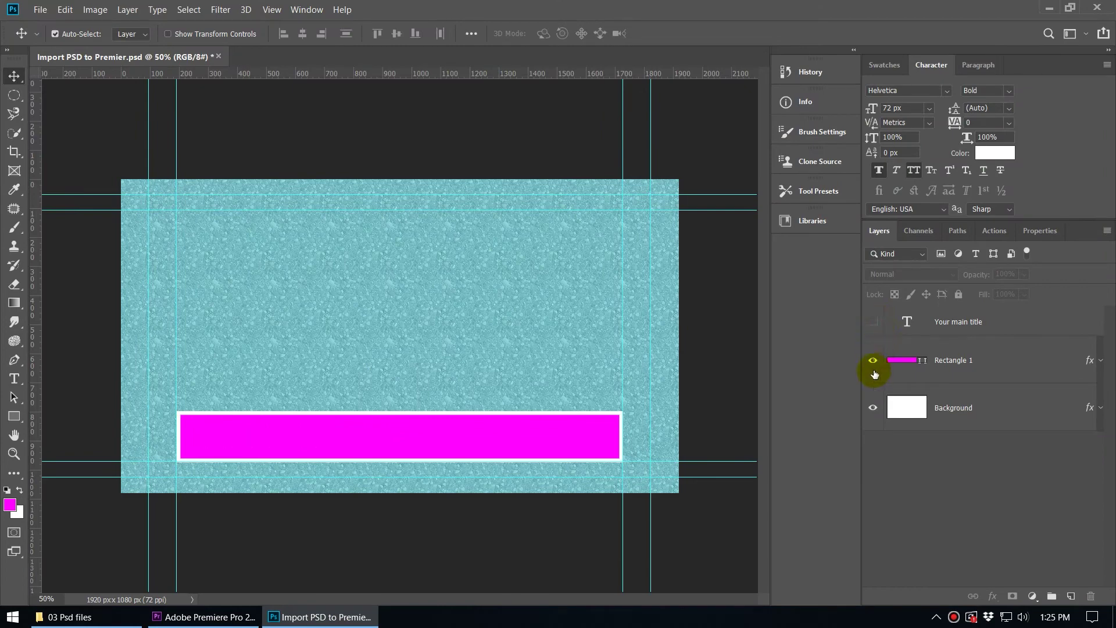
click(873, 322)
click(872, 361)
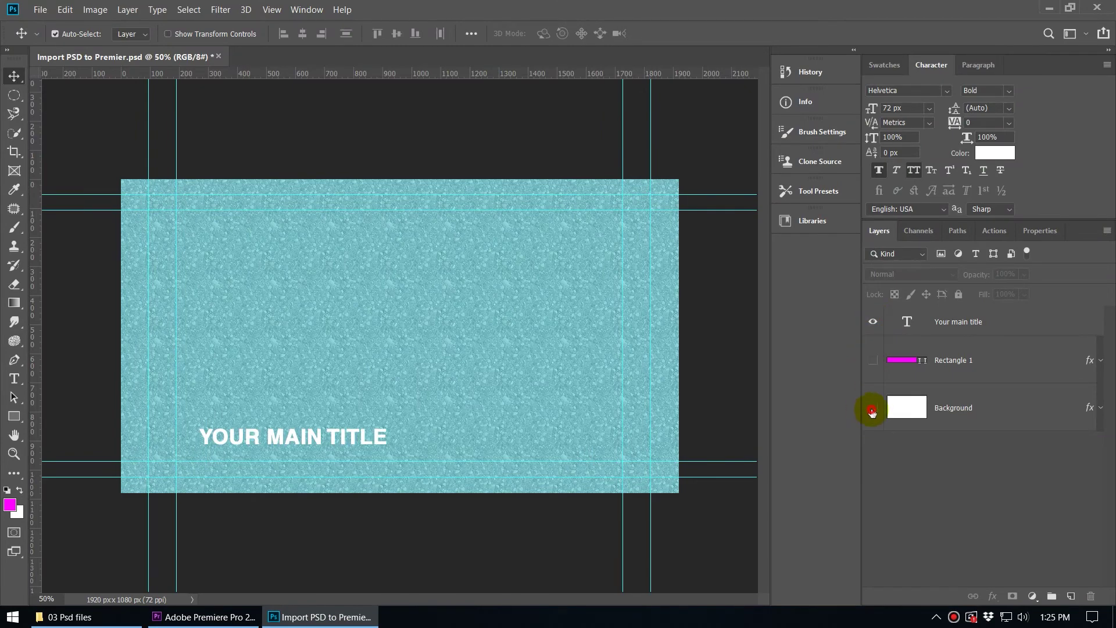
click(873, 408)
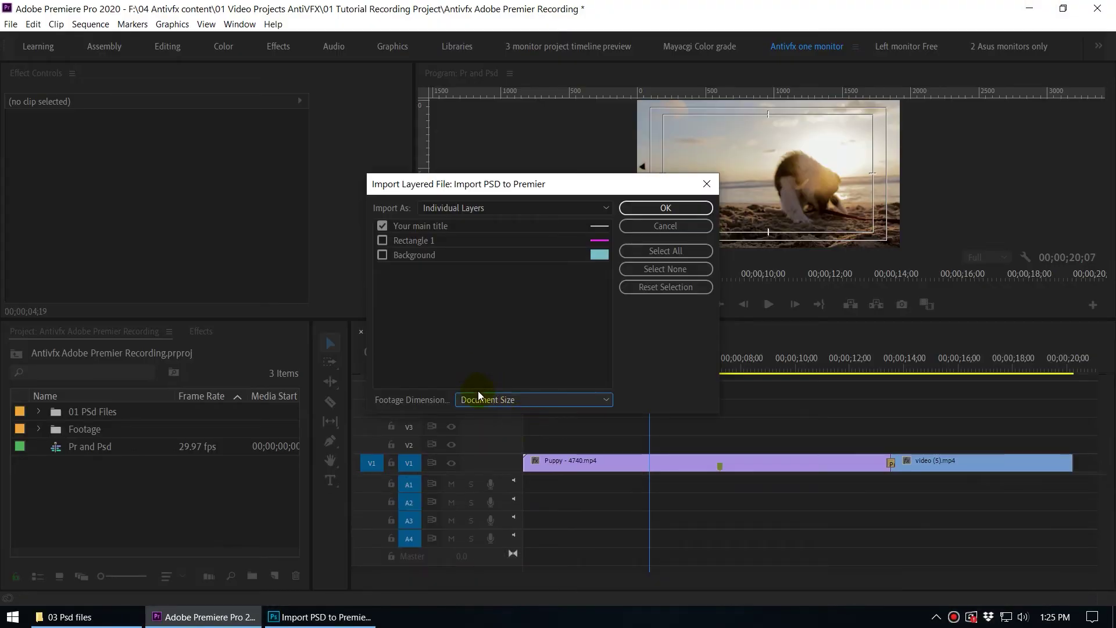
- Import only the Rectangle 1 layer, with the footage dimensions set to Document Size
click(496, 399)
click(505, 430)
click(512, 402)
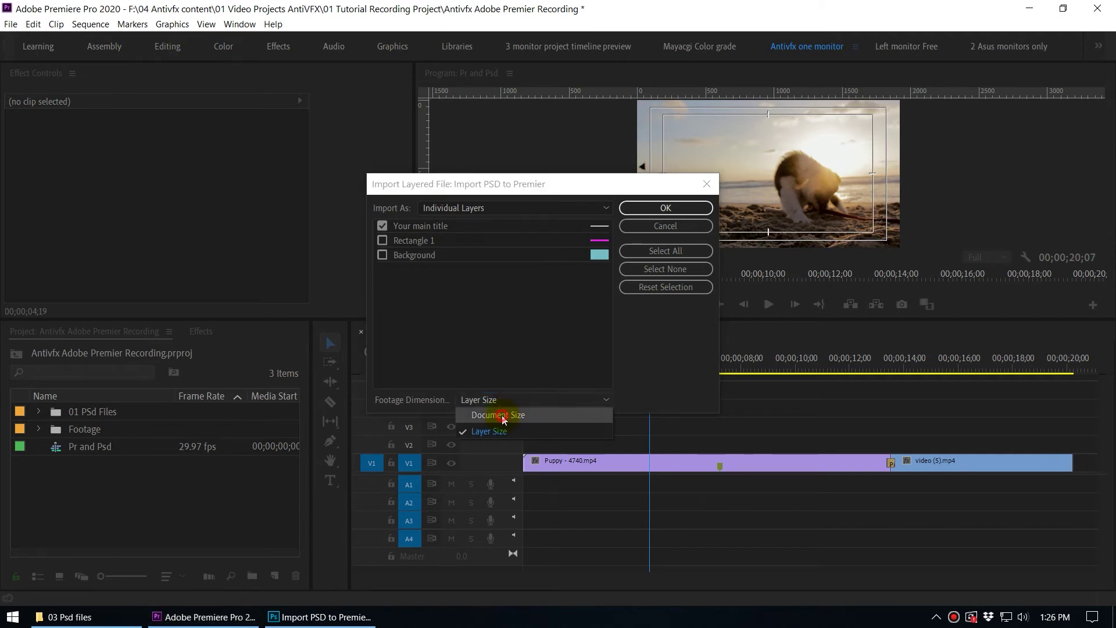
click(503, 416)
click(385, 226)
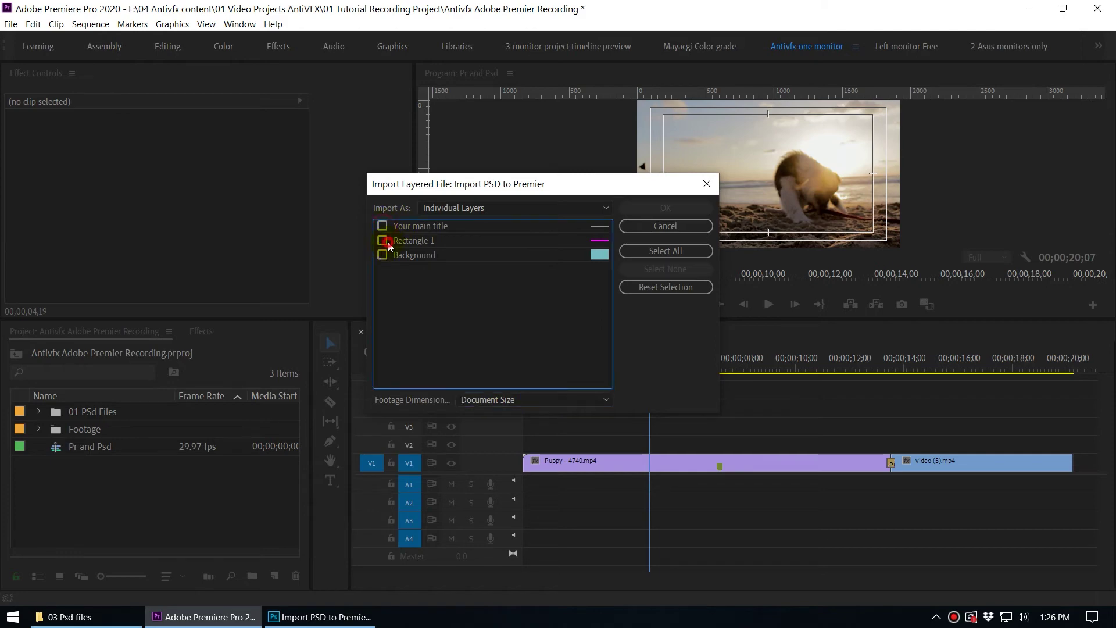
click(384, 244)
click(665, 208)
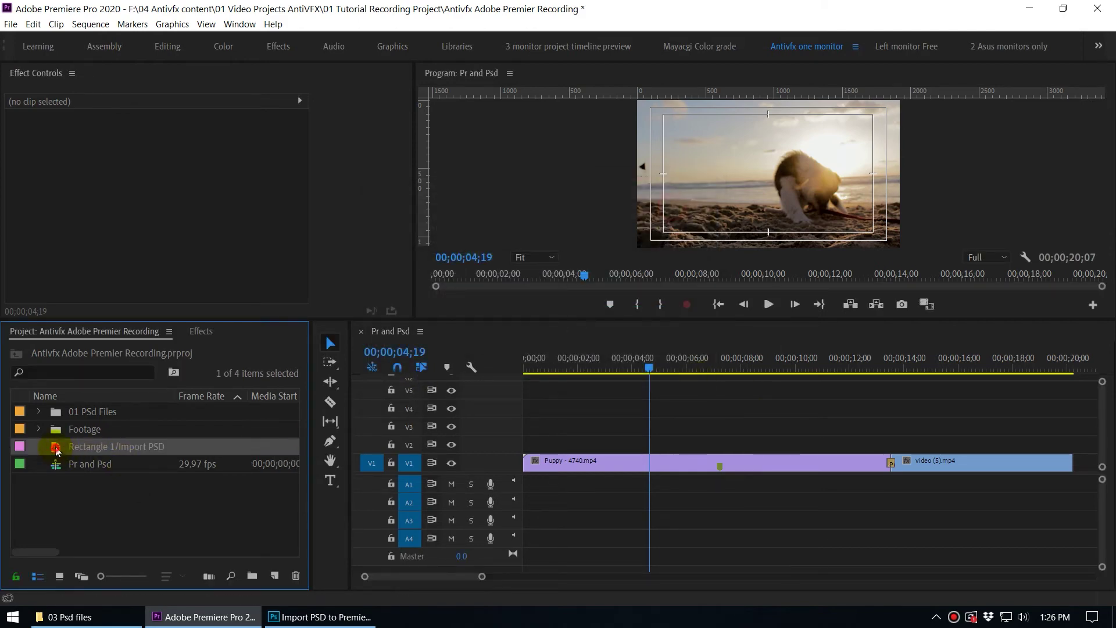
- Place the document-sized Rectangle 1 on V2 above the puppy clip at about 3 seconds and rotate it 6° around the frame centre
drag(57, 450, 725, 444)
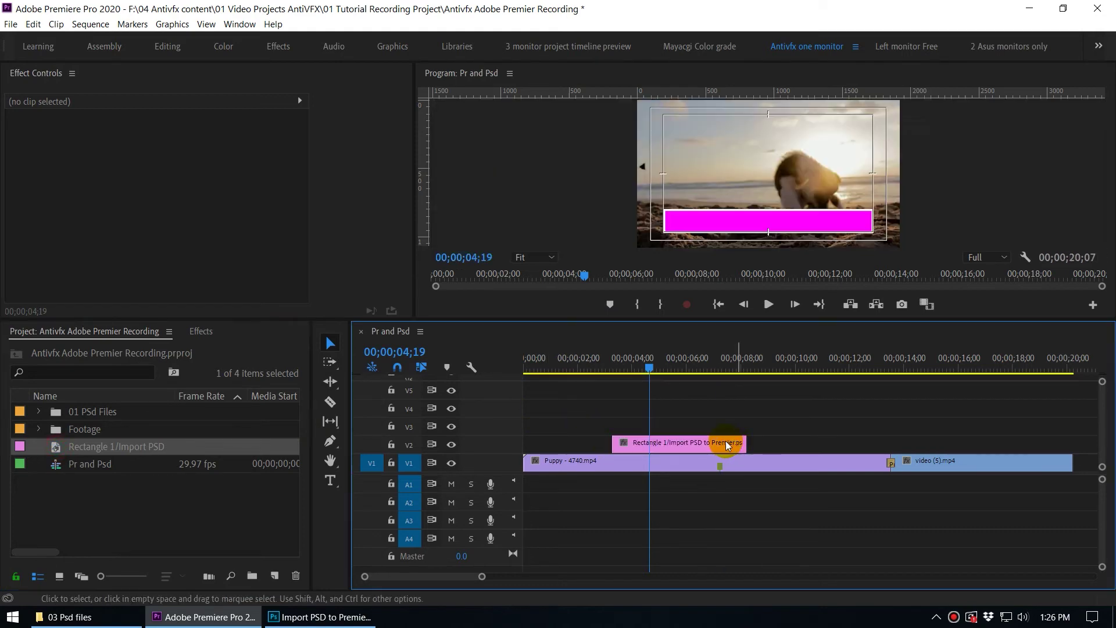
click(692, 443)
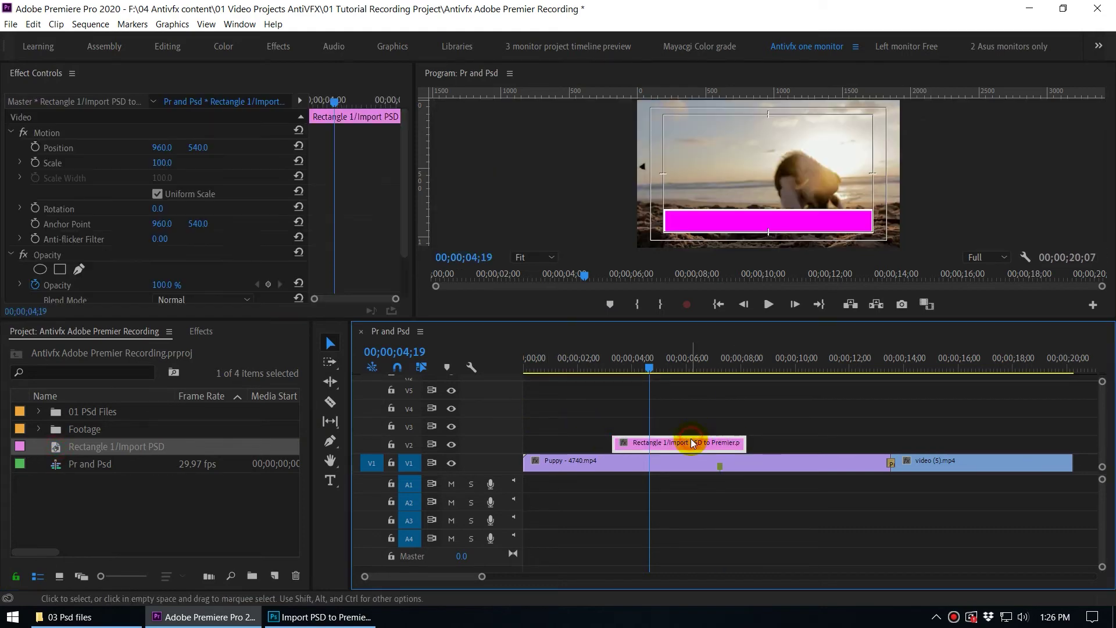
click(48, 133)
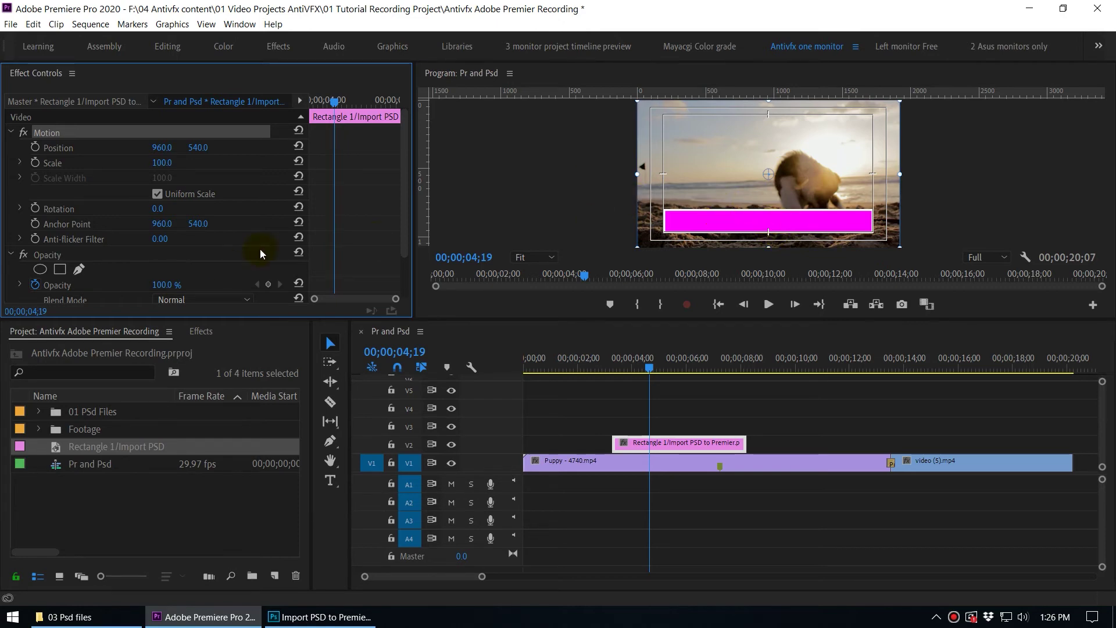
drag(403, 192, 404, 232)
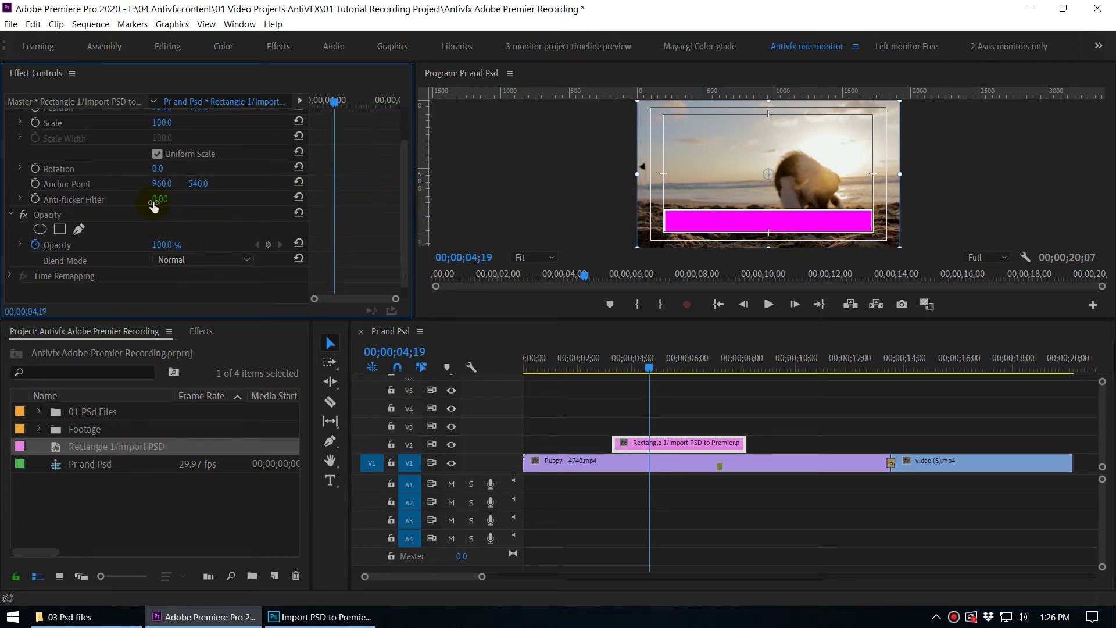
mouse_move(159, 170)
mouse_down()
mouse_move(179, 171)
mouse_move(146, 170)
mouse_move(163, 170)
mouse_up()
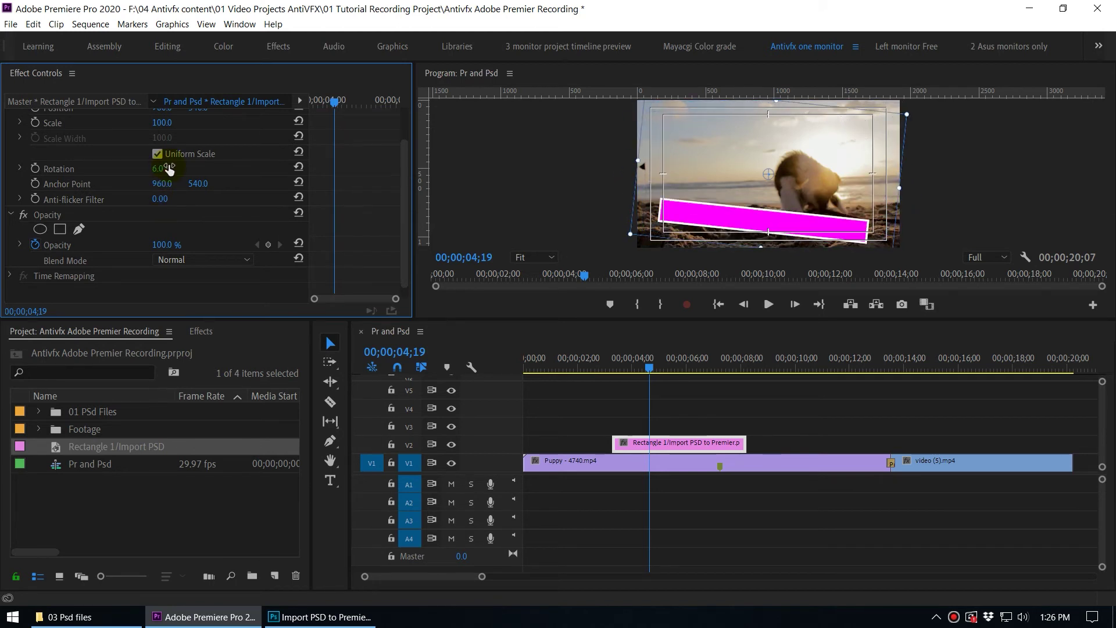
- Delete the document-sized Rectangle 1 import from the project together with its timeline clip
click(52, 451)
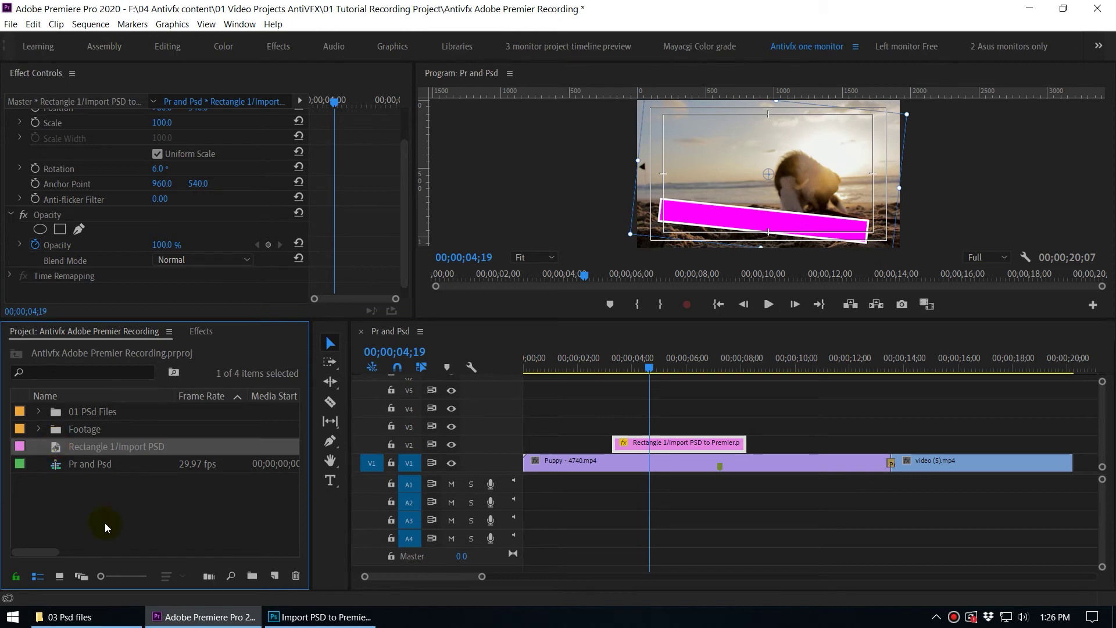
key(Delete)
click(632, 332)
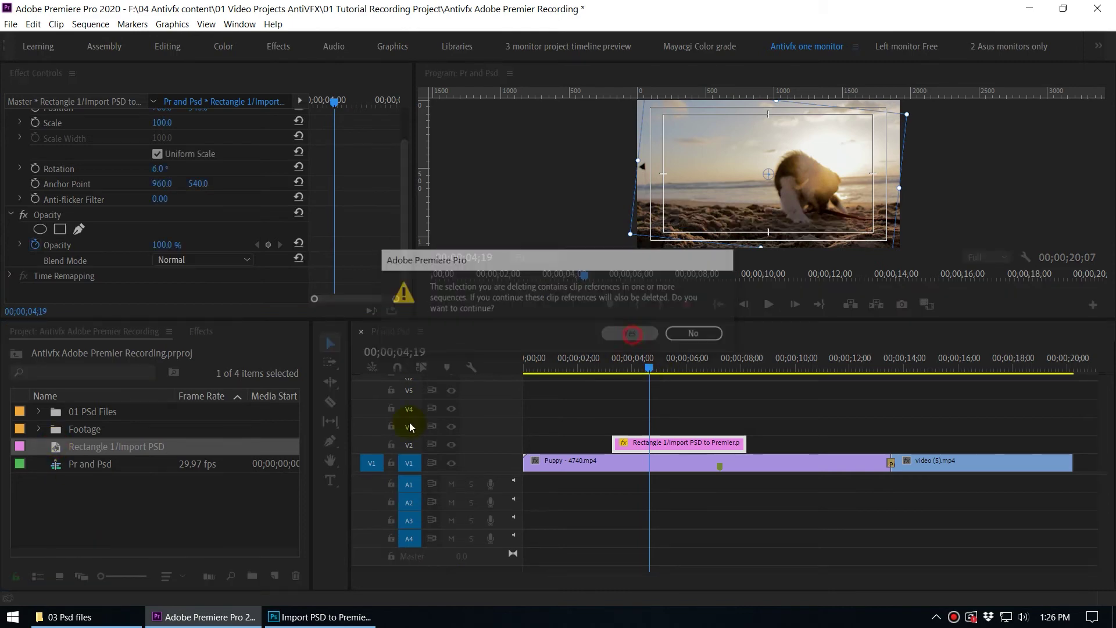
- Open Import PSD to Premier for import and set the layered file to import as Individual Layers
double_click(193, 505)
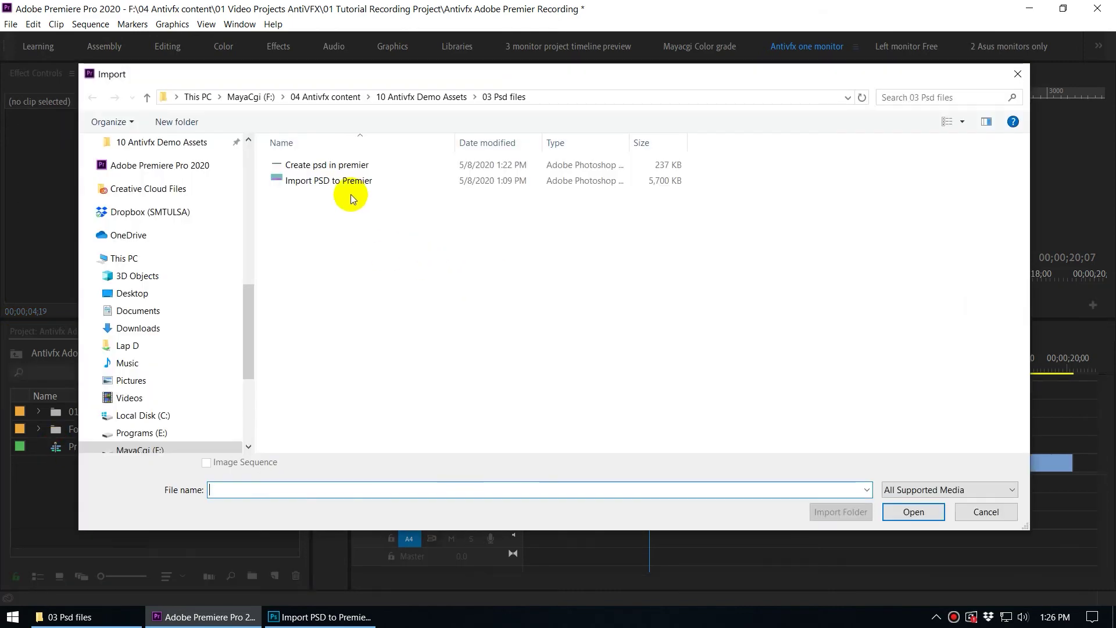
click(349, 181)
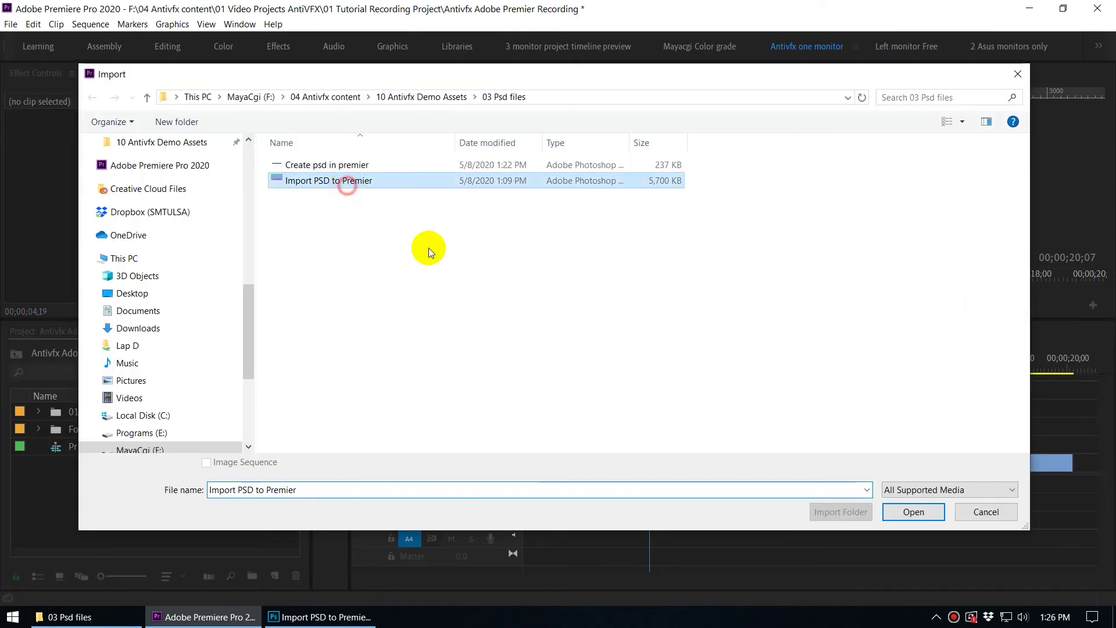
click(909, 511)
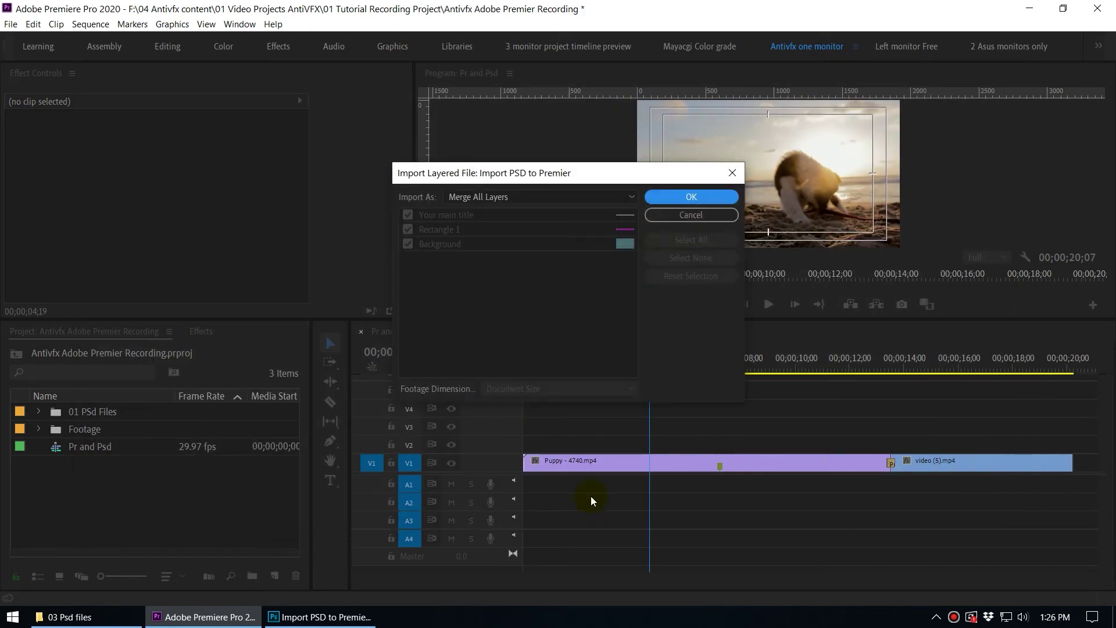
click(494, 196)
click(483, 243)
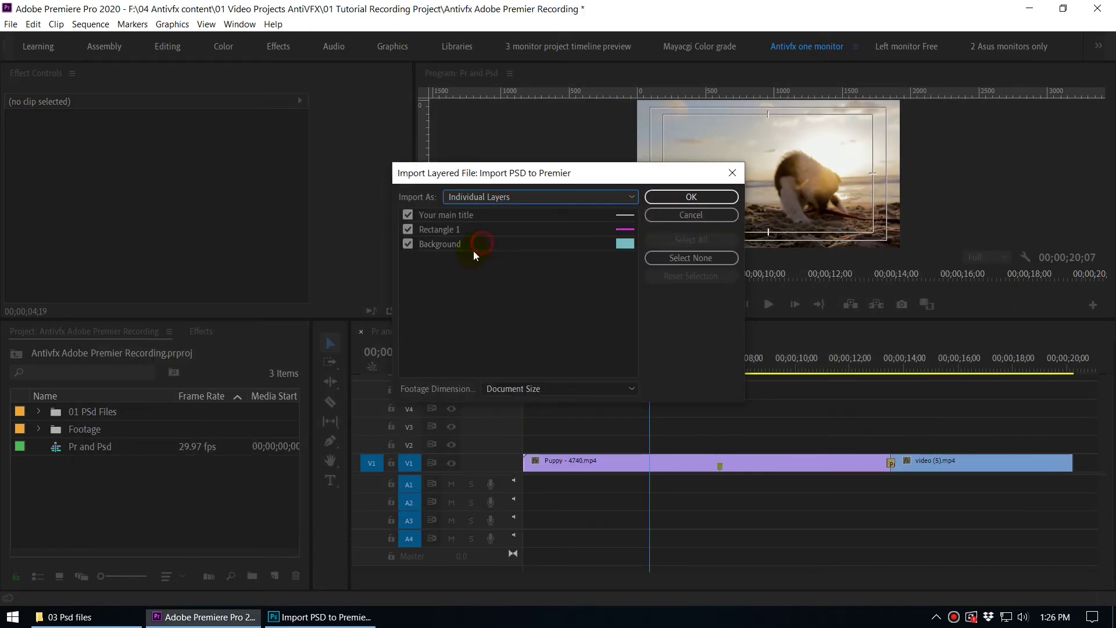
- Exclude the Your main title and Background layers and import Rectangle 1 with its footage dimensions set to Layer Size
click(408, 215)
click(408, 244)
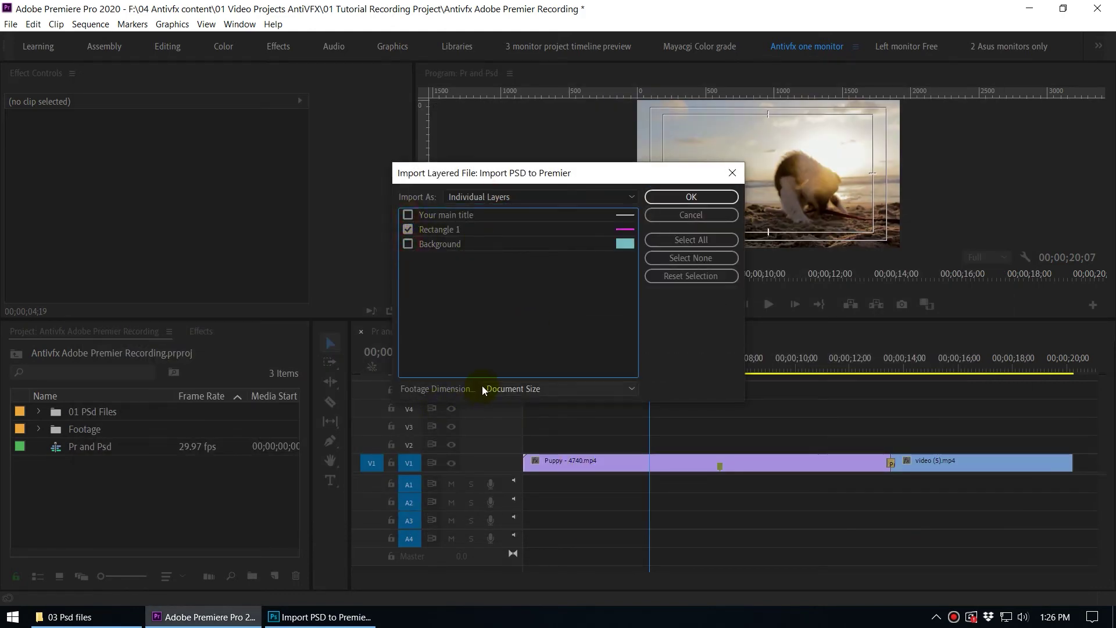
click(515, 389)
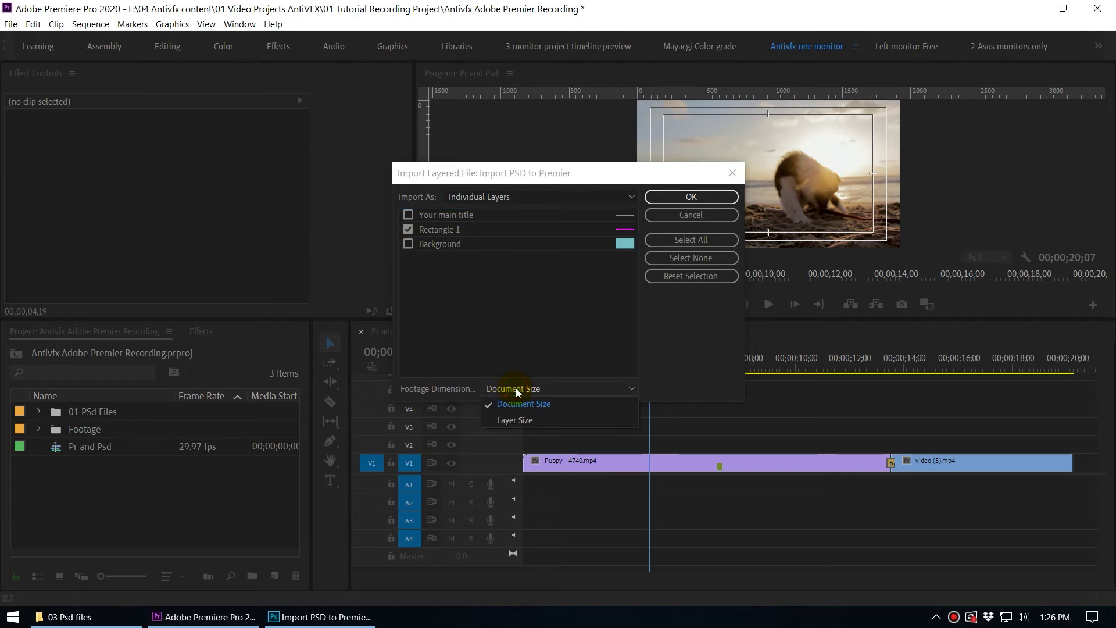
click(524, 421)
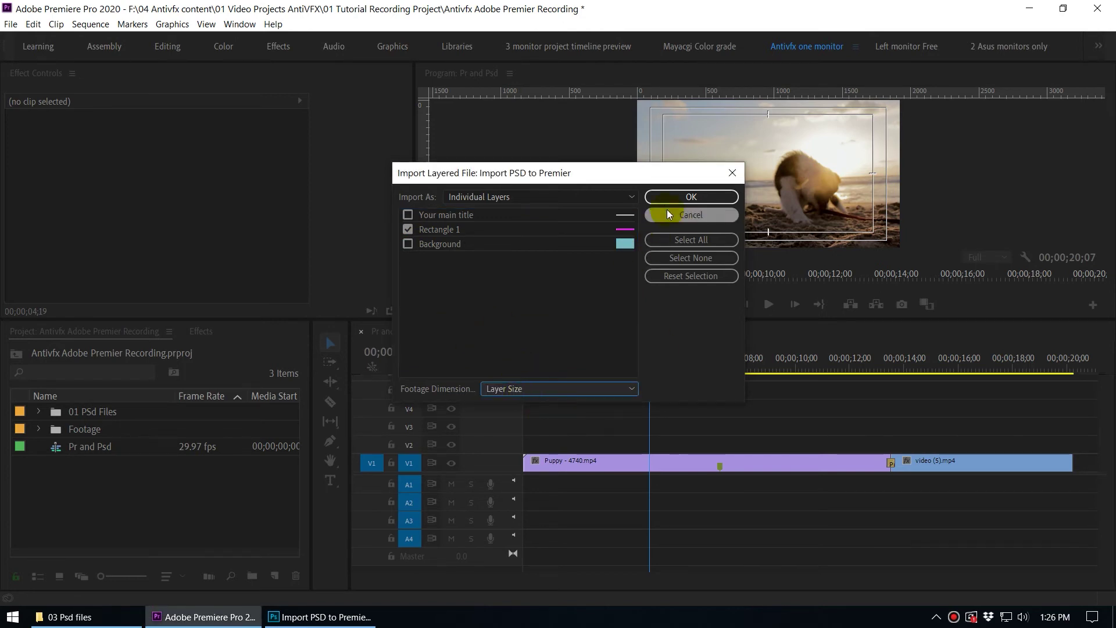
click(674, 196)
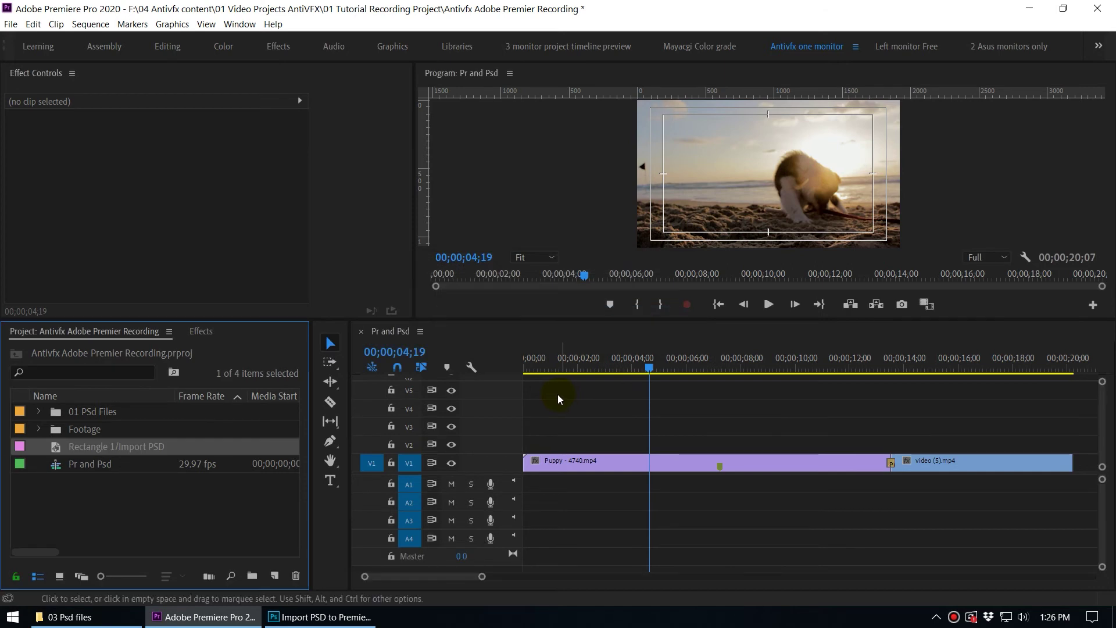
- Place the layer-sized Rectangle 1 on V2 at about 4 seconds and display its Motion bounding box at 00;00;05;07
drag(55, 449, 638, 445)
drag(660, 369, 665, 371)
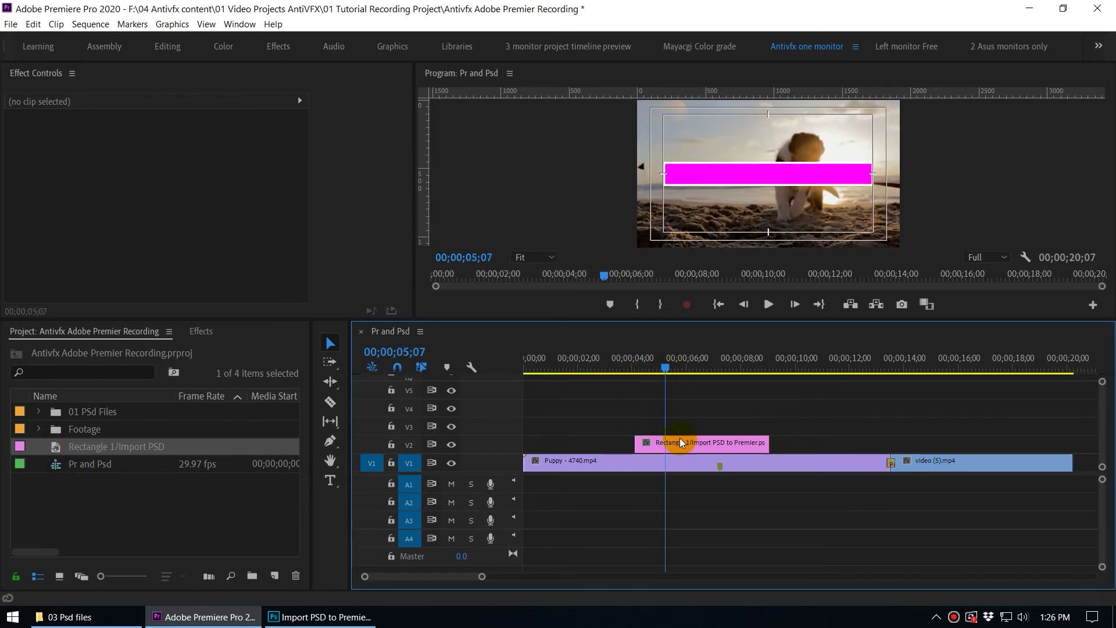
click(679, 441)
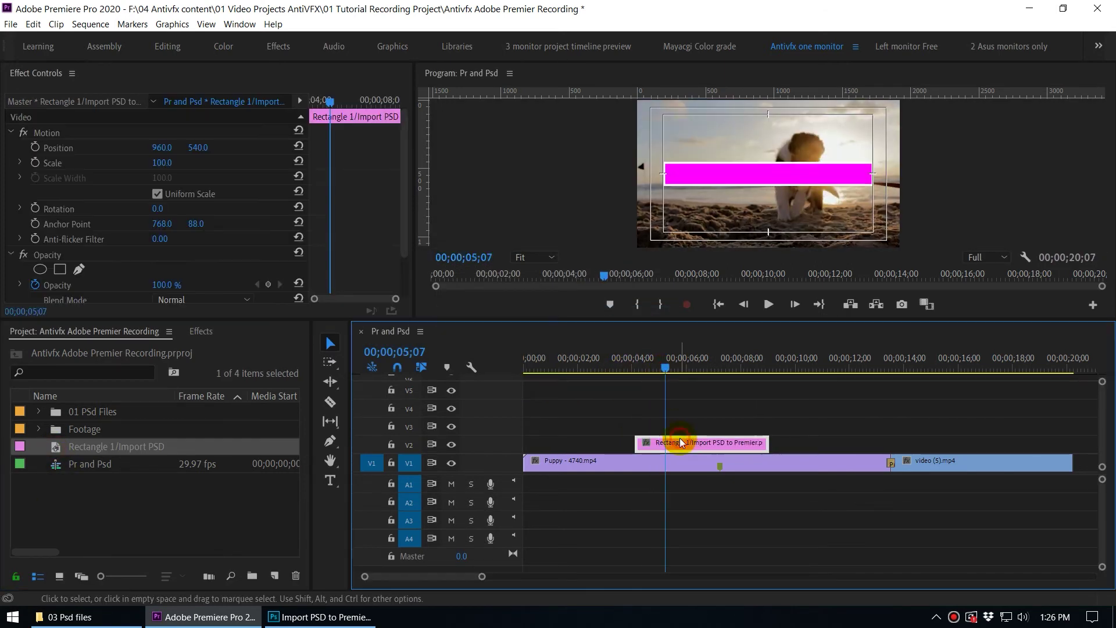
click(90, 134)
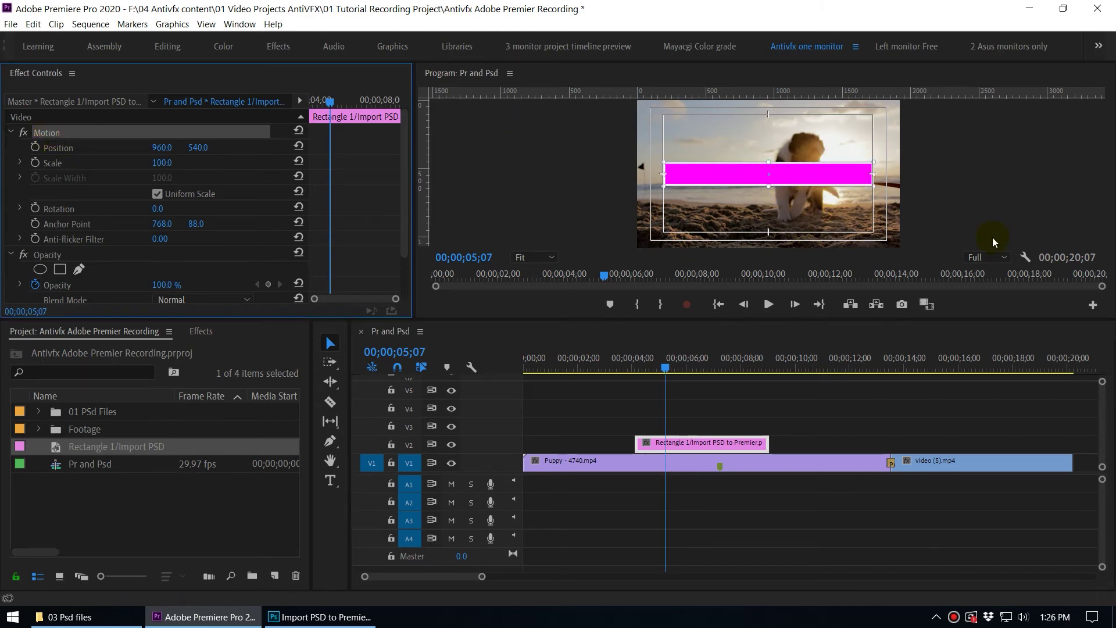
- Inspect the rectangle in an enlarged program view and rotate the clip 2° around its own centre
key(grave)
key(grave)
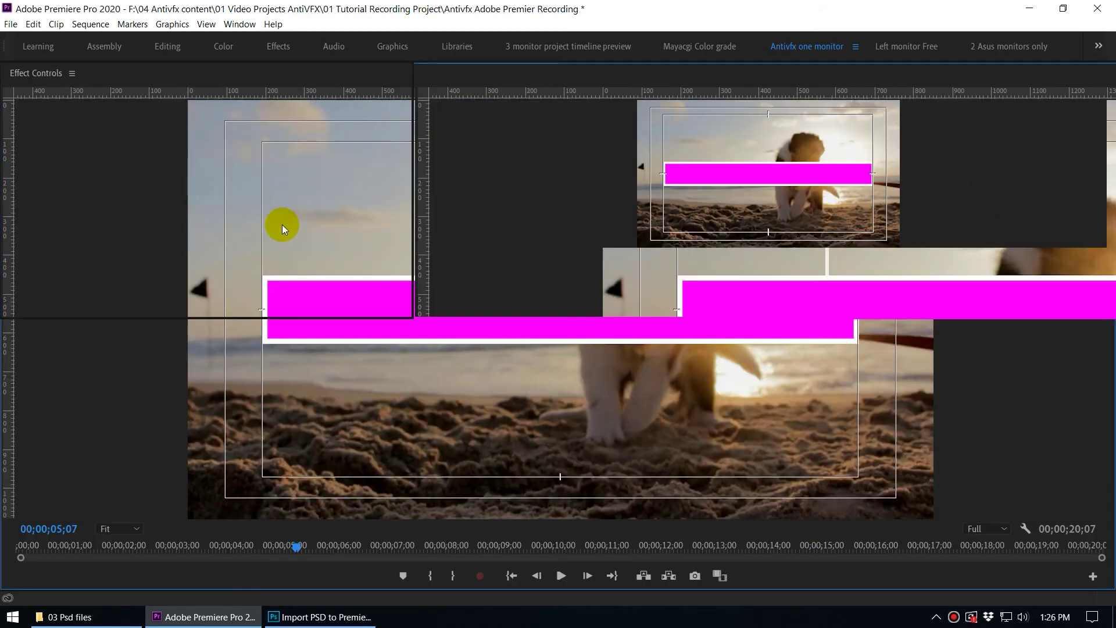
click(58, 132)
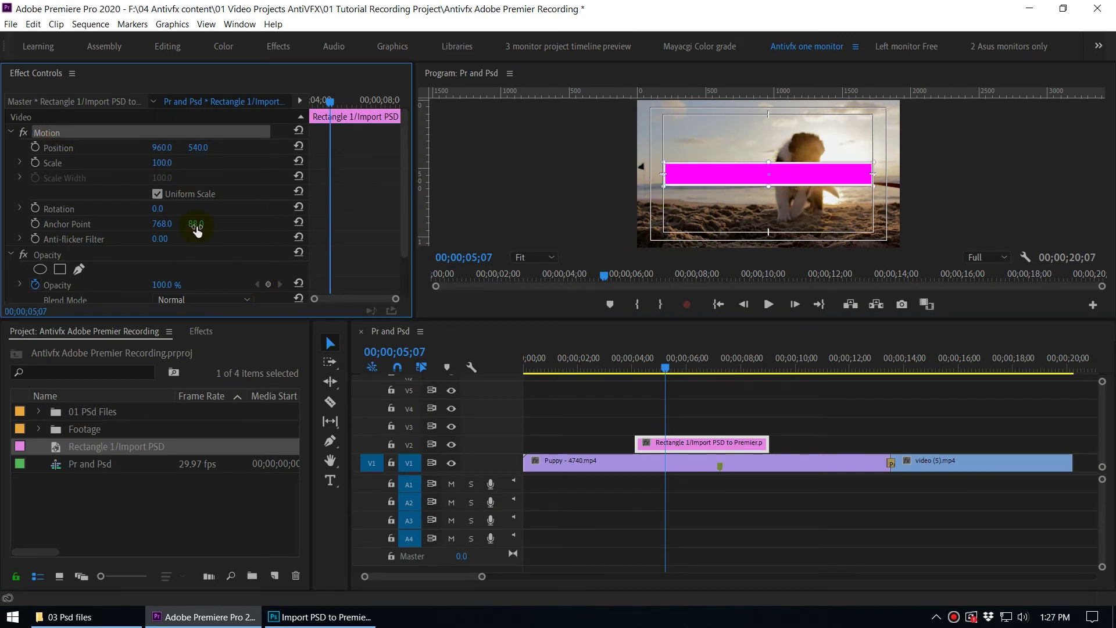
mouse_move(157, 209)
mouse_down()
mouse_move(176, 209)
mouse_move(144, 210)
mouse_move(169, 209)
mouse_up()
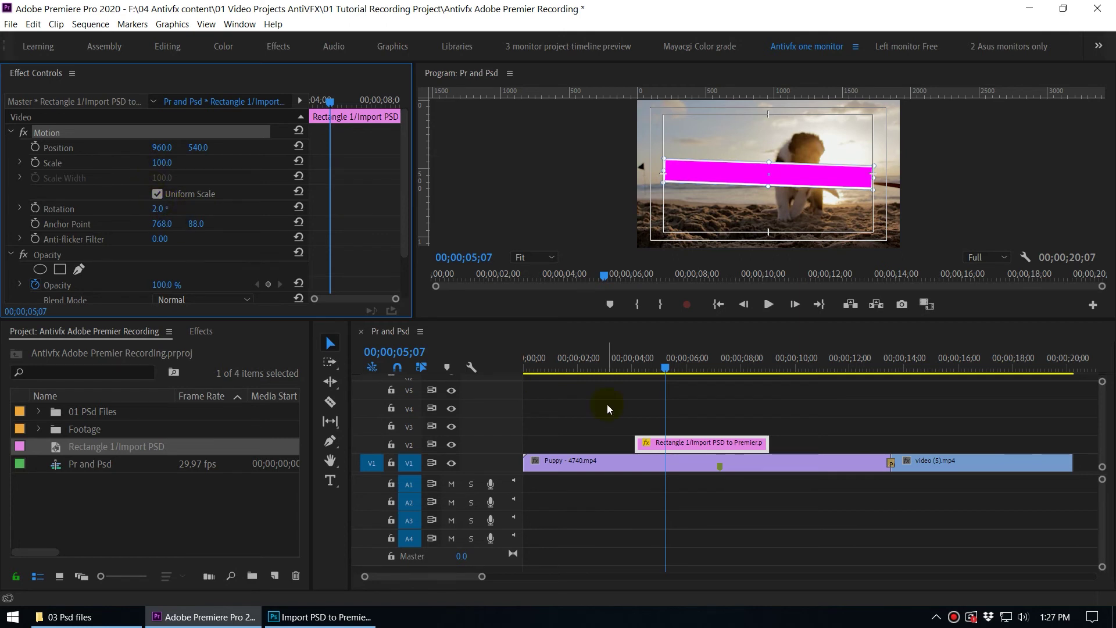
- Delete the layer-sized Rectangle 1 clip from V2 and remove its import from the project
click(701, 444)
key(Delete)
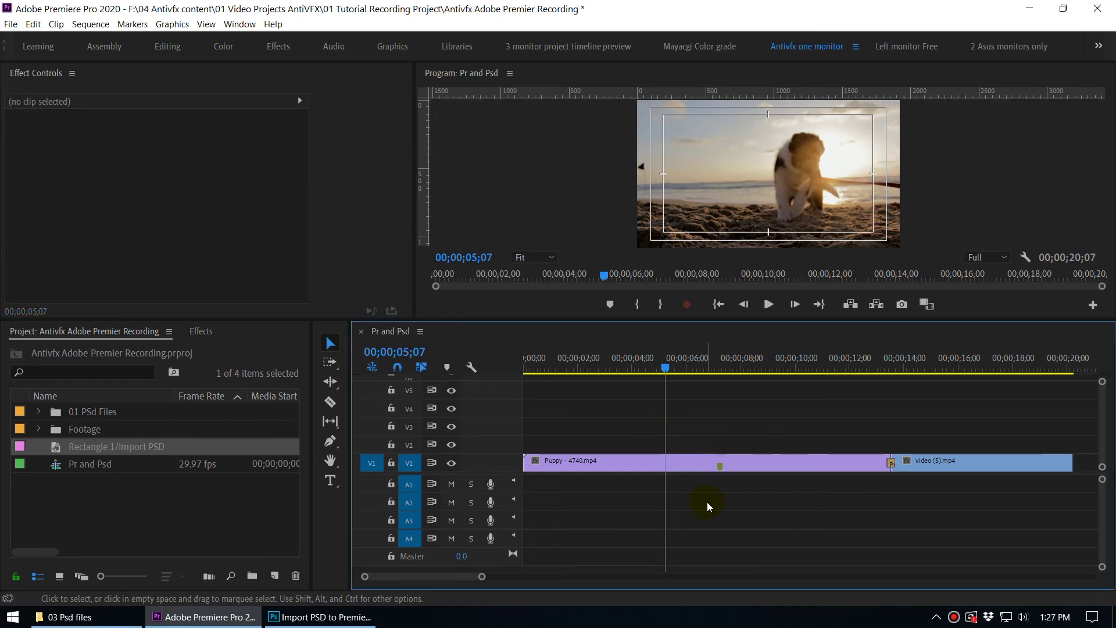
click(58, 448)
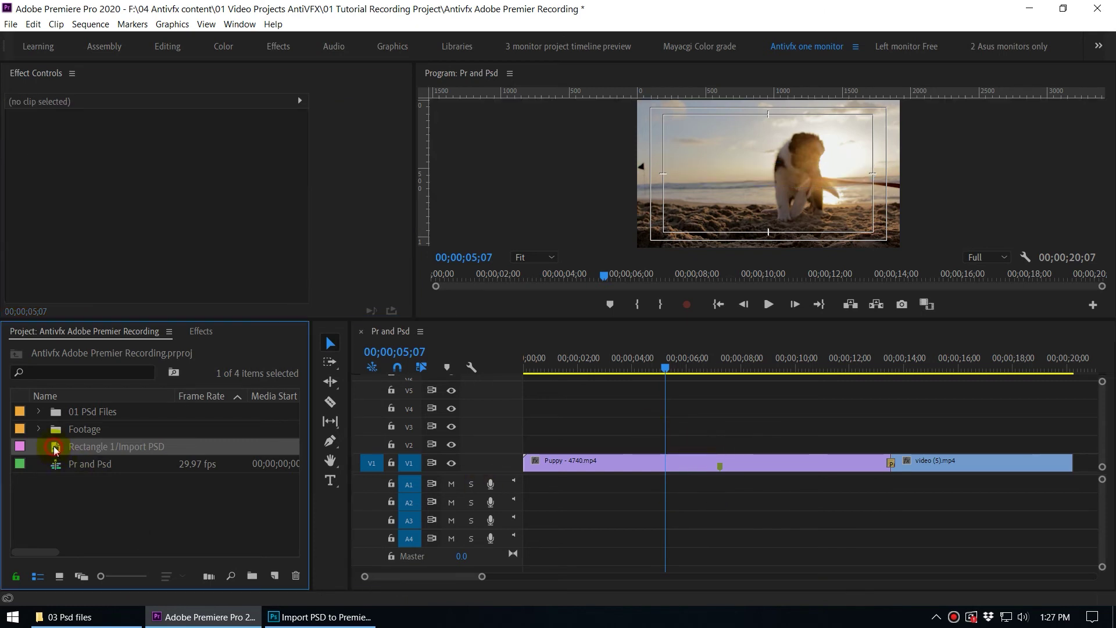
key(Delete)
- Import the layered file Import PSD to Premier as a Sequence with all three layers included and footage dimensions set to Document Size
double_click(139, 521)
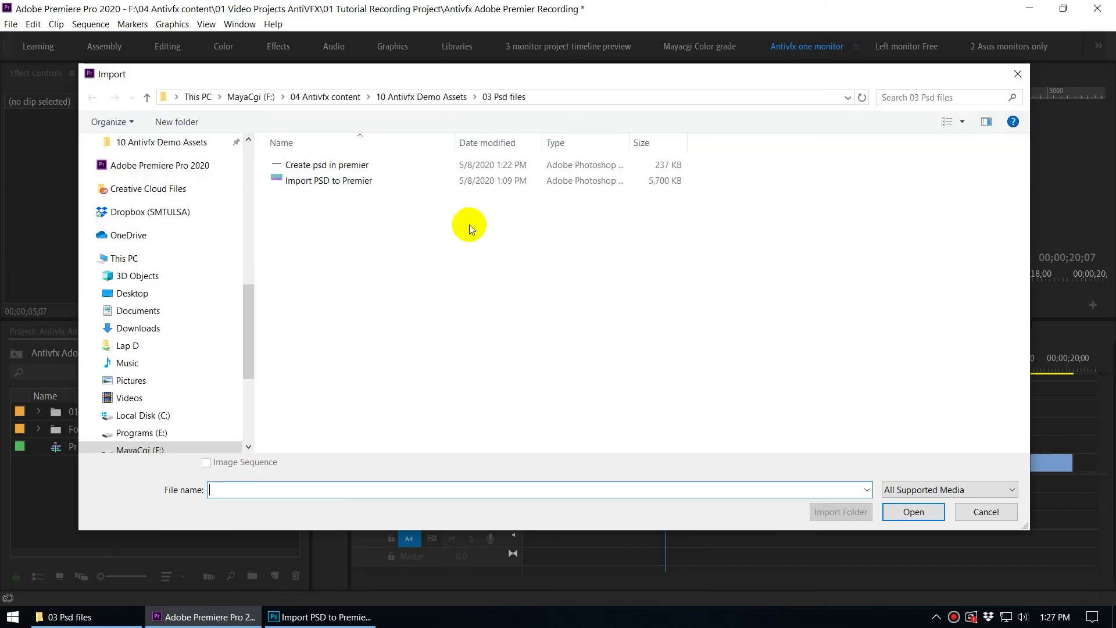
click(355, 185)
click(912, 512)
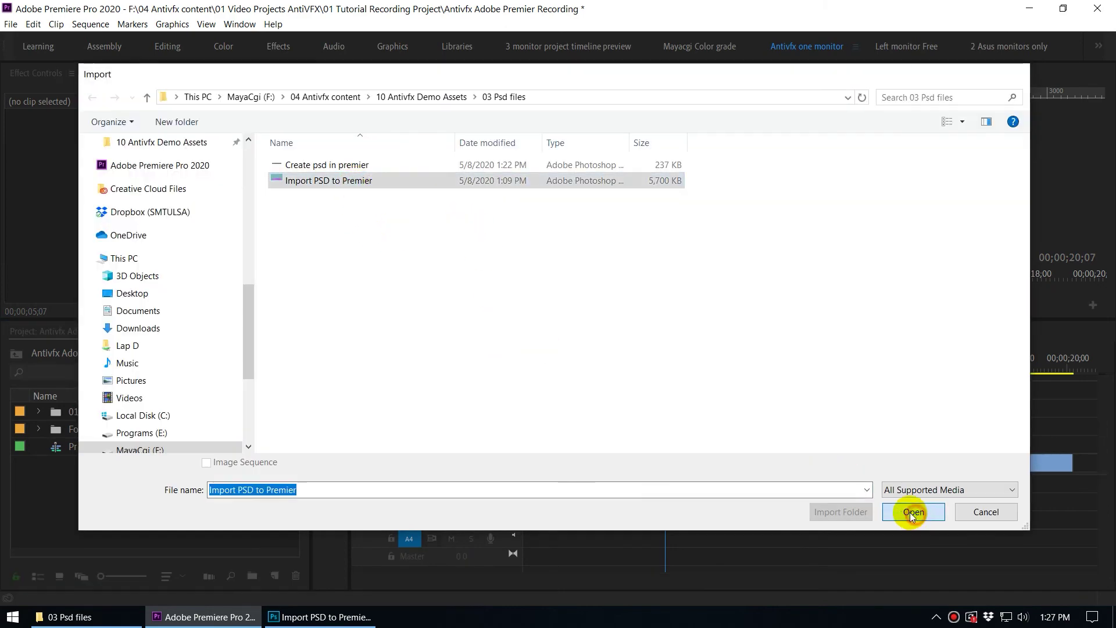
click(499, 197)
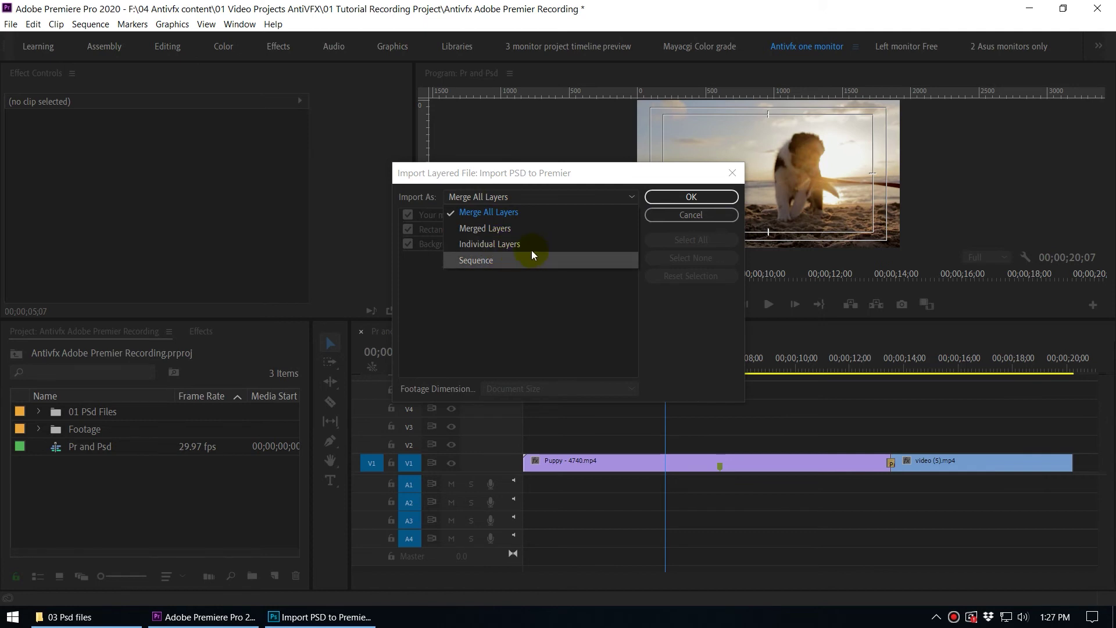
click(489, 260)
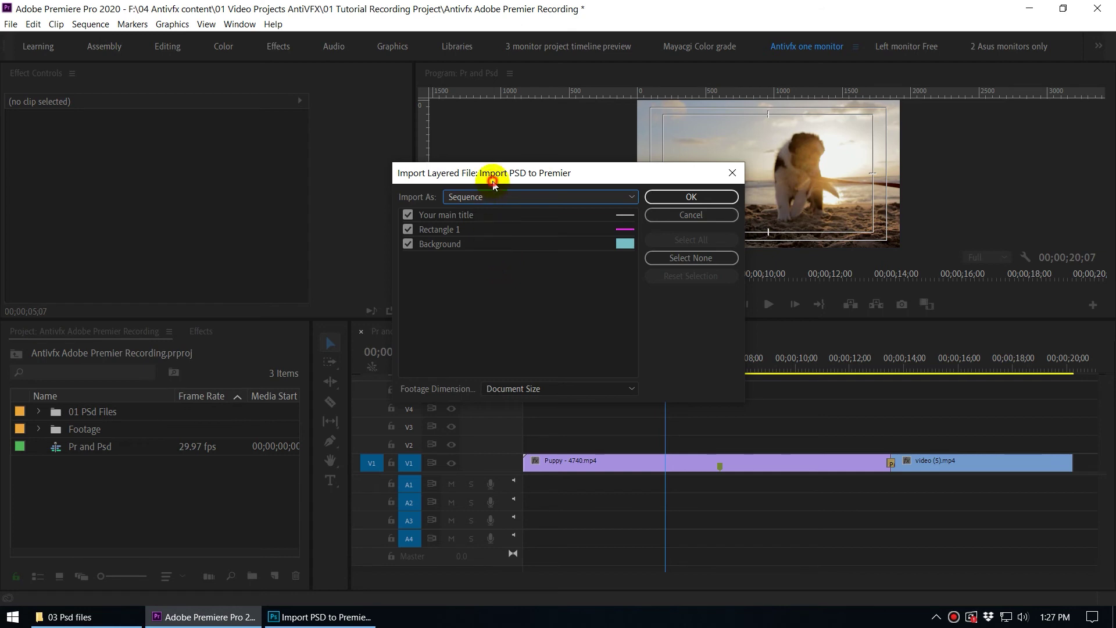
drag(493, 184, 473, 187)
click(553, 392)
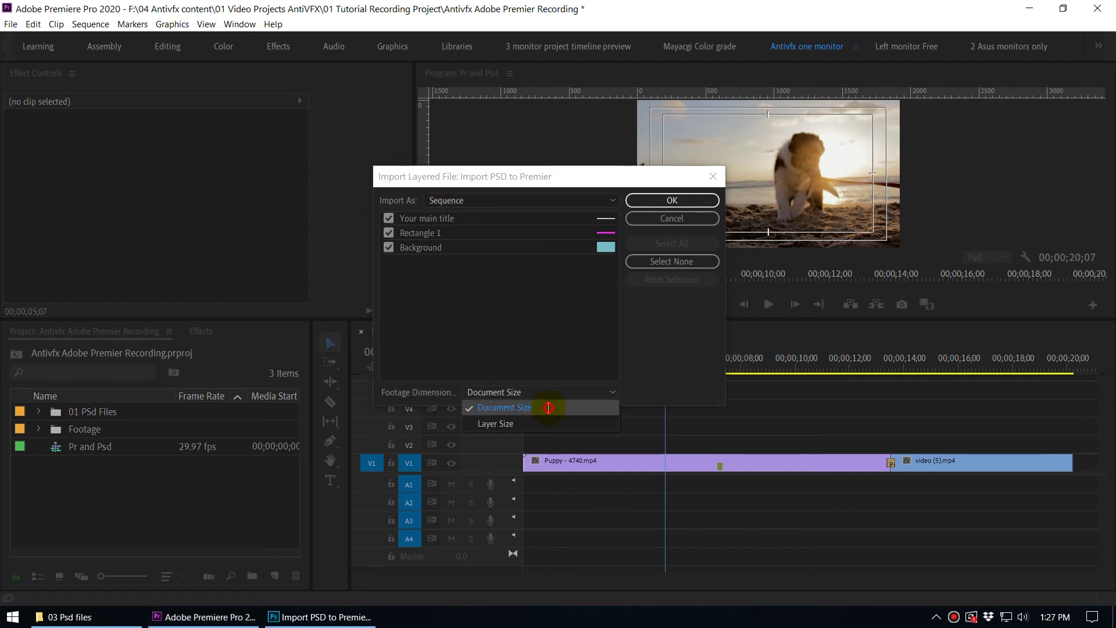
click(549, 407)
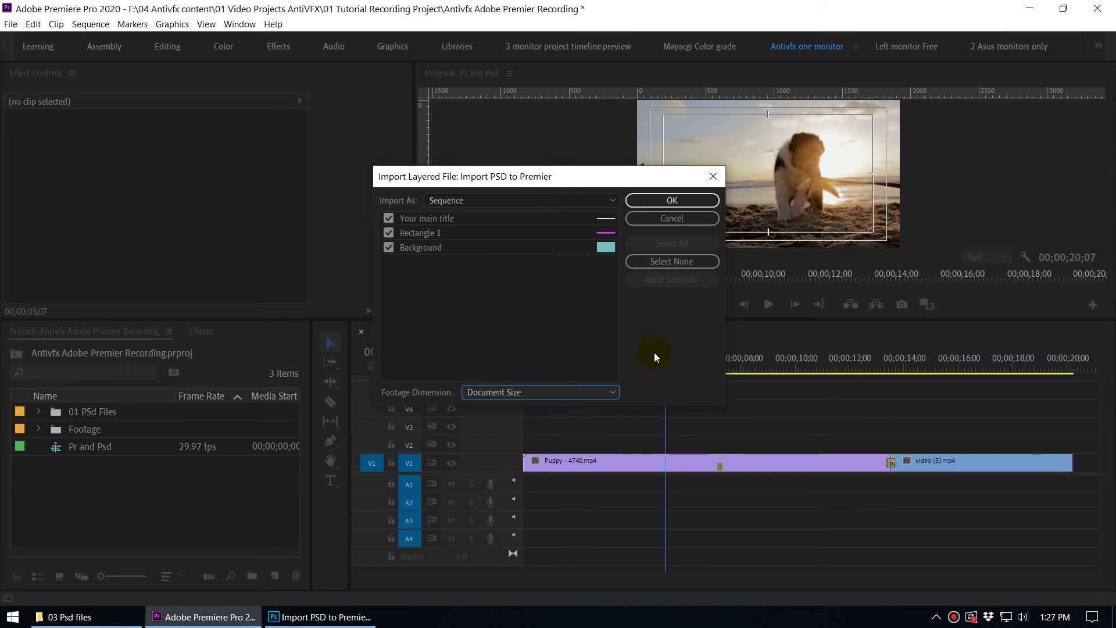
click(648, 198)
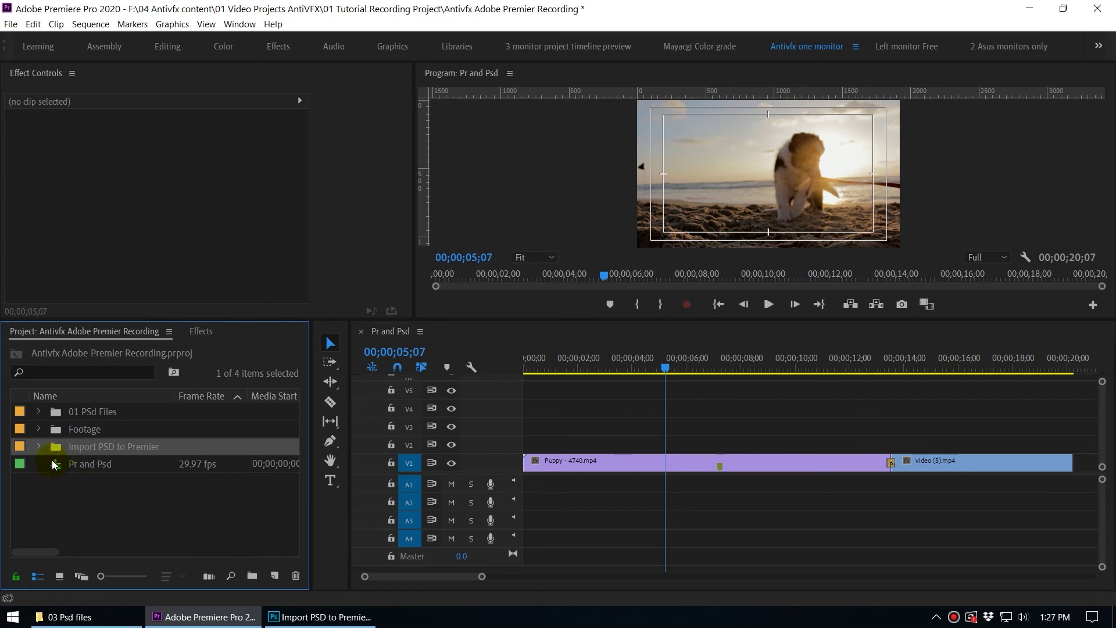
- Expand the Import PSD to Premier bin and preview its Background, Rectangle 1 and Your main title layers in the source monitor
click(104, 506)
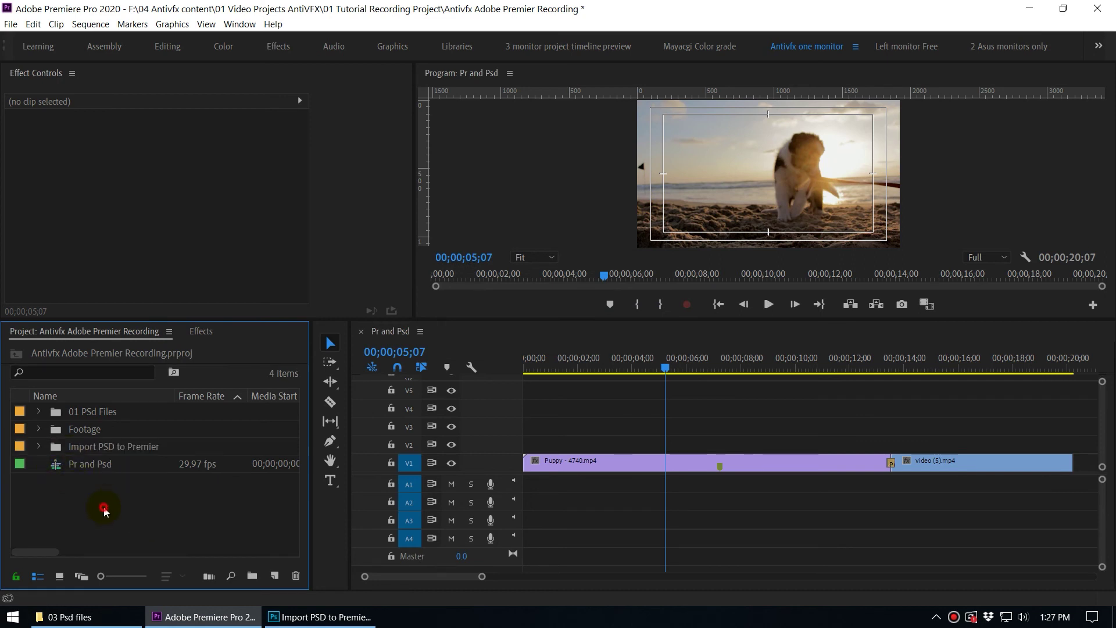
click(130, 451)
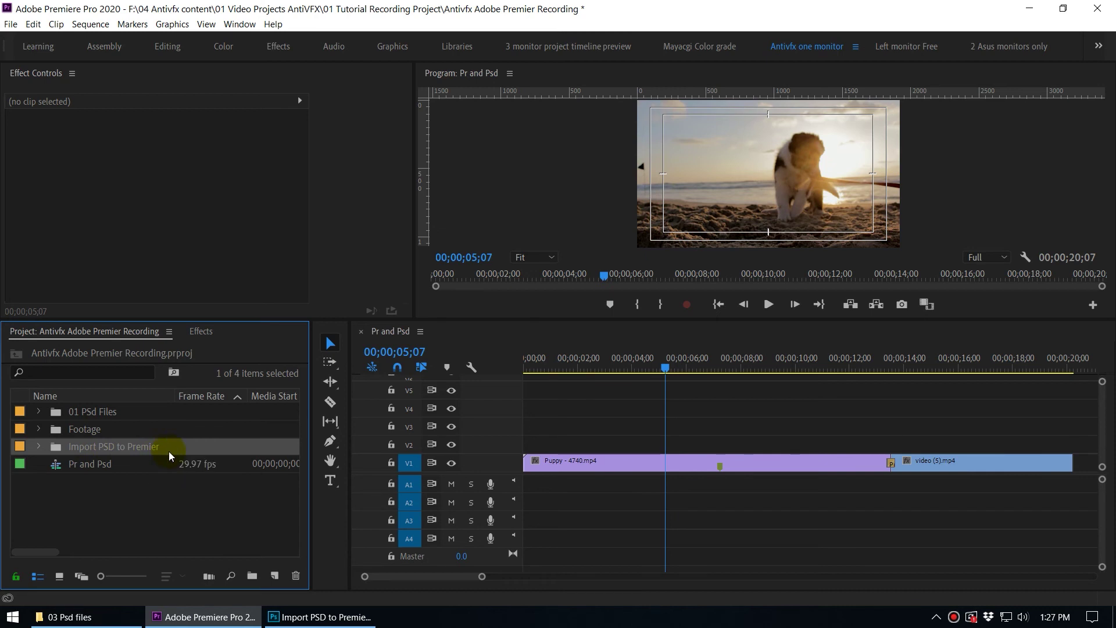
click(38, 448)
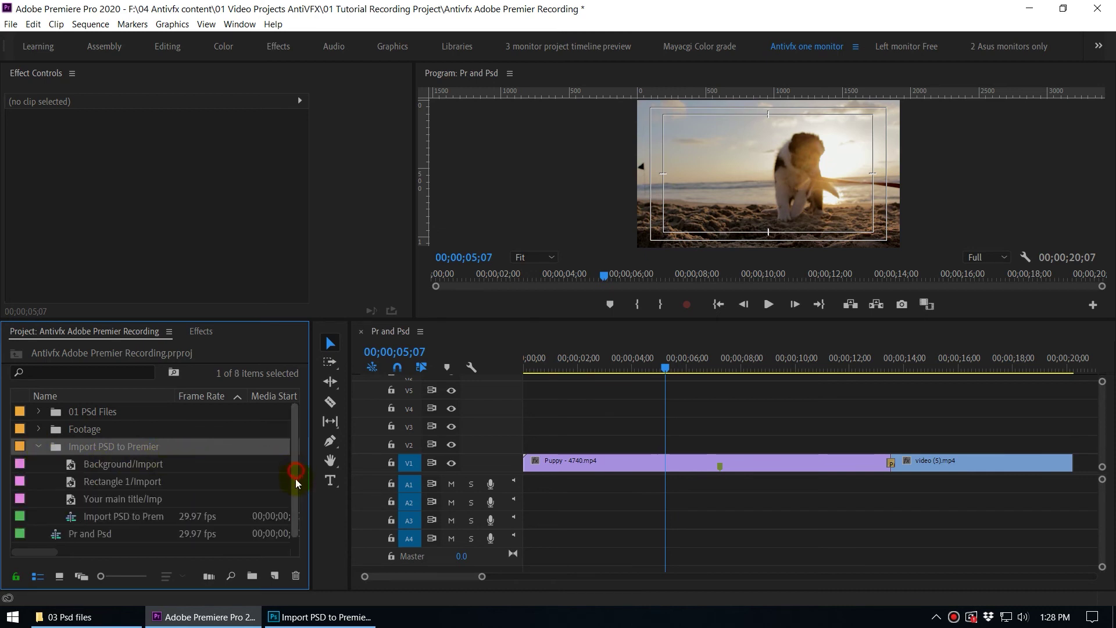
click(103, 469)
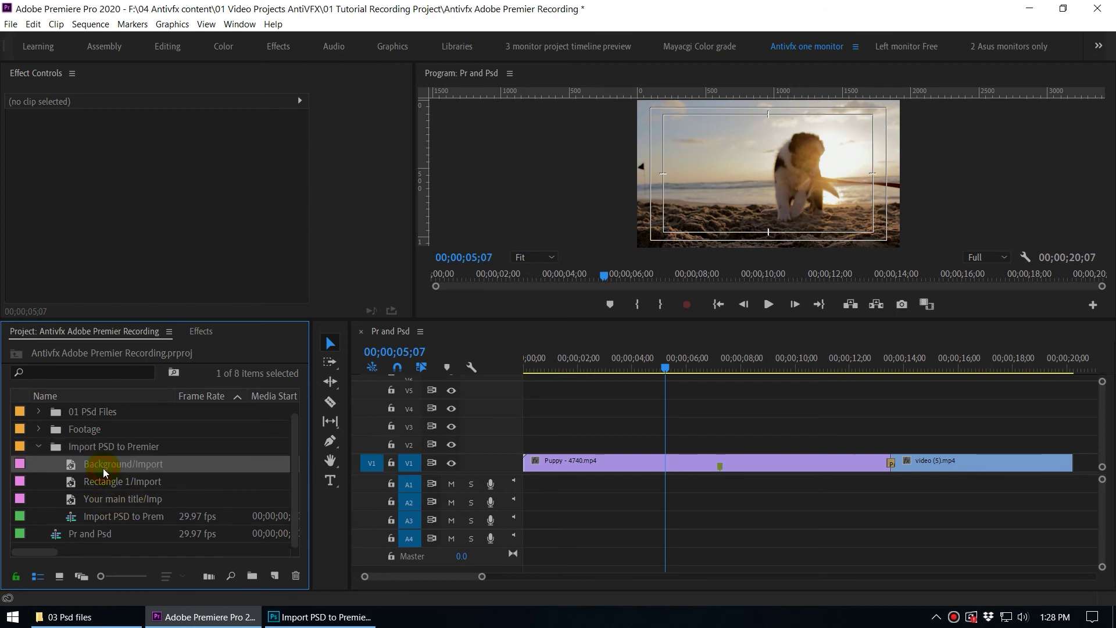
double_click(67, 466)
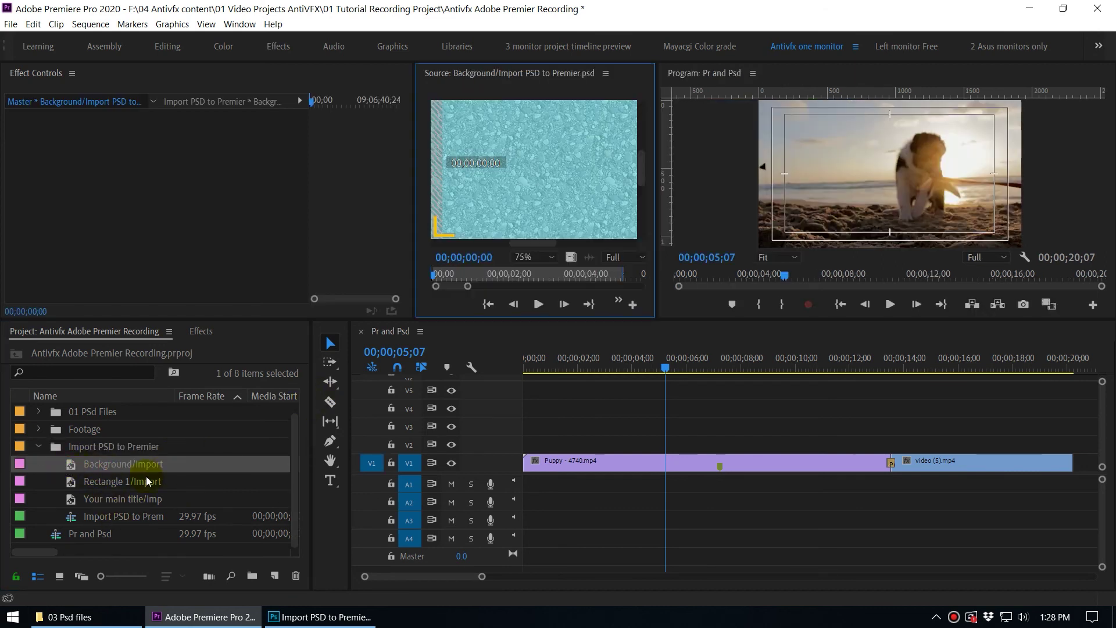
double_click(70, 481)
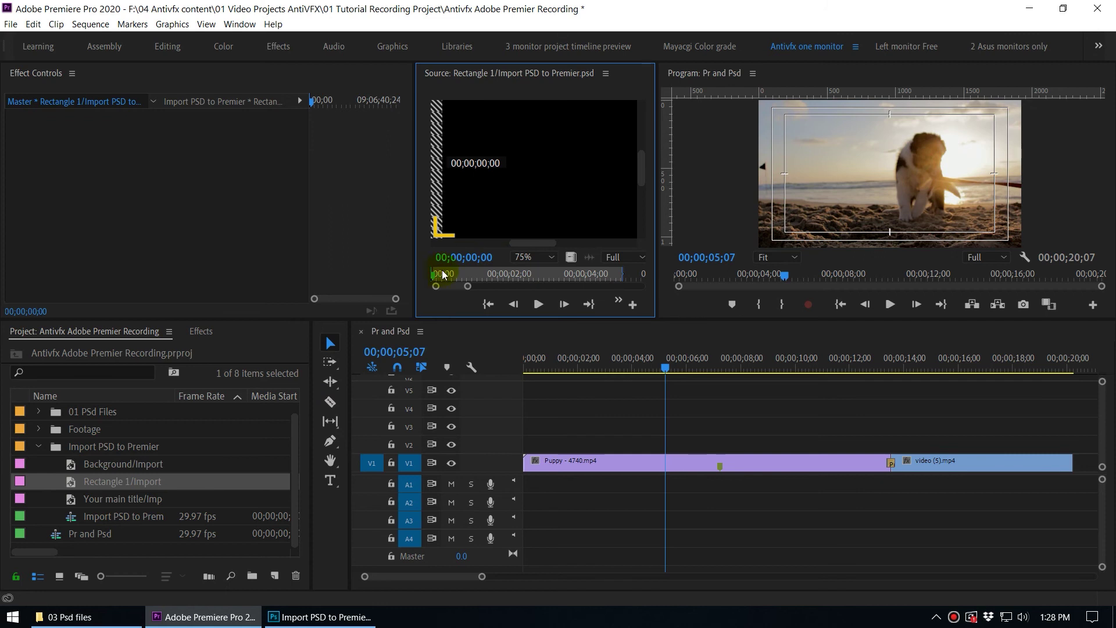
click(495, 274)
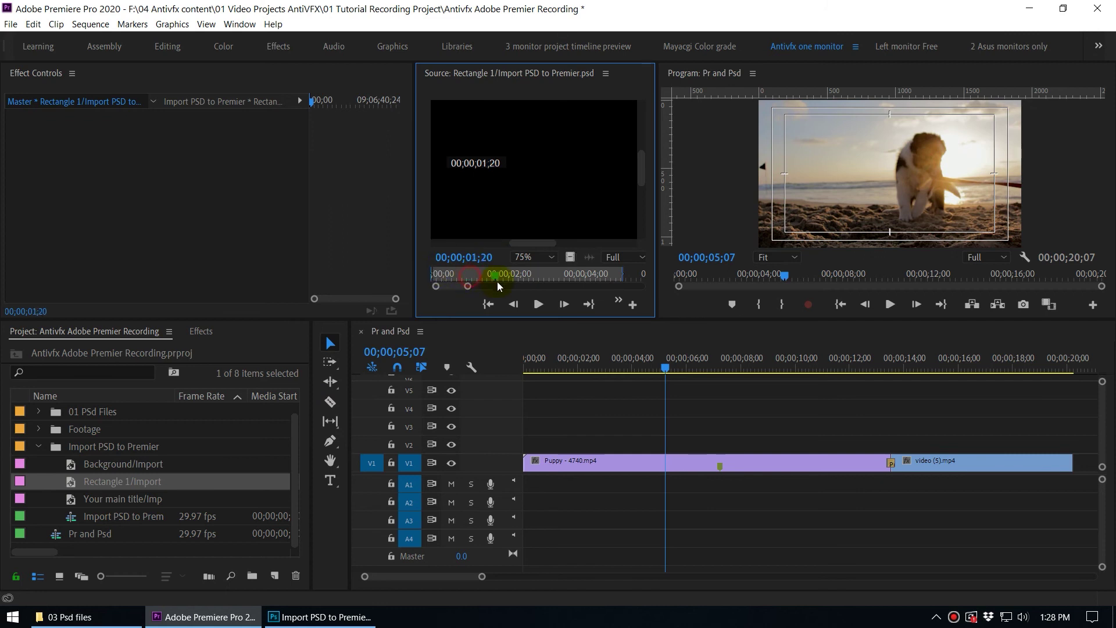
double_click(71, 499)
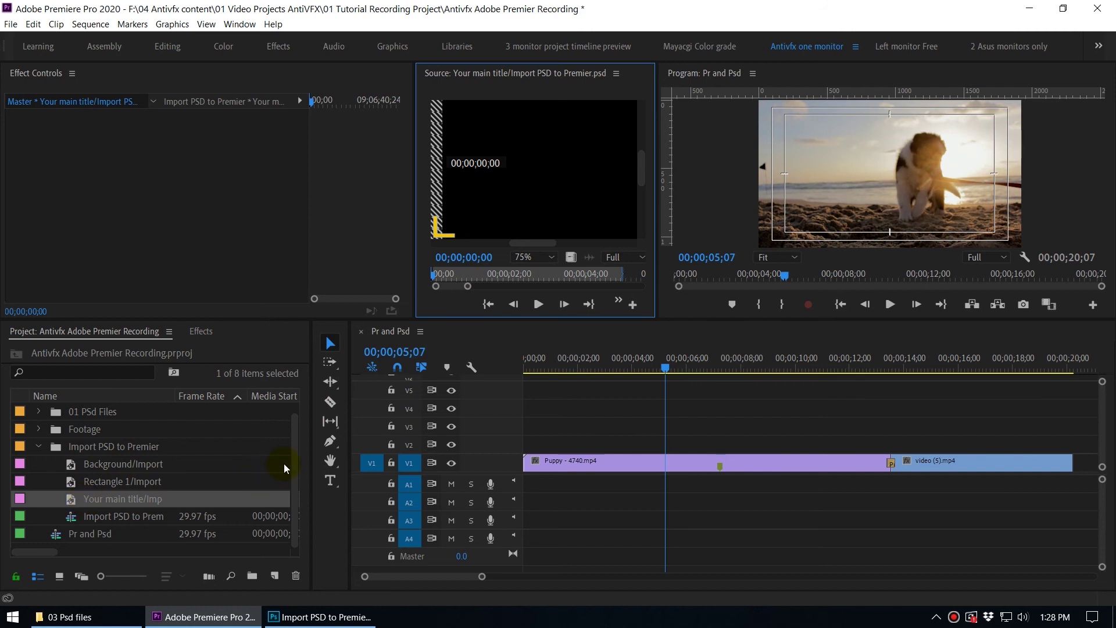
- Open the Import PSD to Premier sequence, fit its clips to the timeline width and move the playhead to 00;00;00;25
click(71, 516)
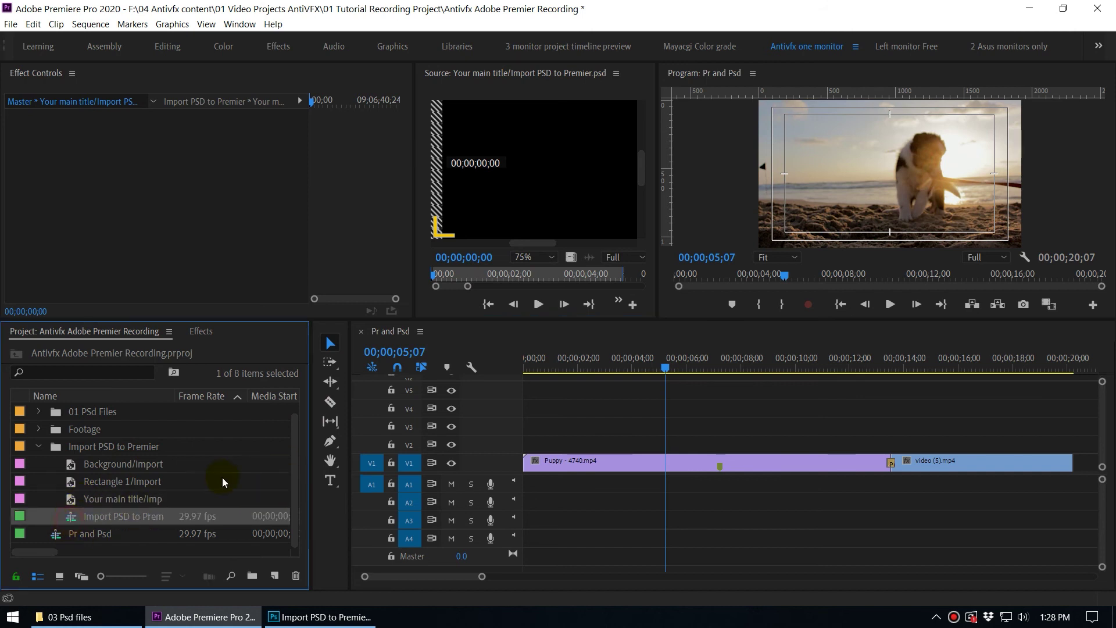
double_click(72, 523)
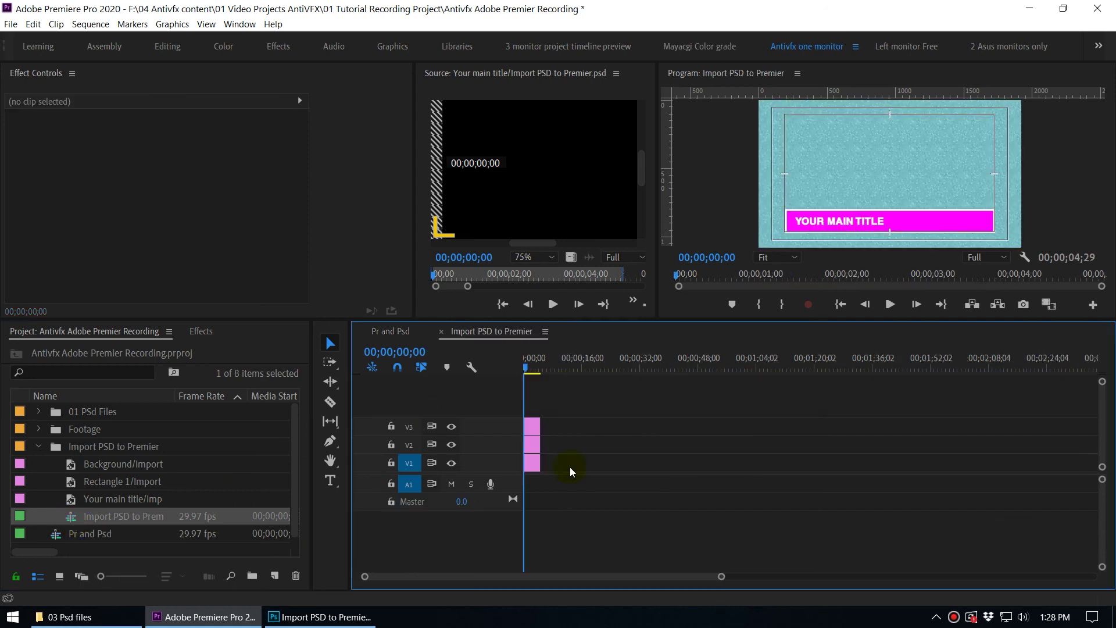
key(backslash)
drag(620, 367, 611, 466)
- Hide the V3, V2 and V1 tracks one by one, show all three again and return the playhead to the sequence start
click(451, 427)
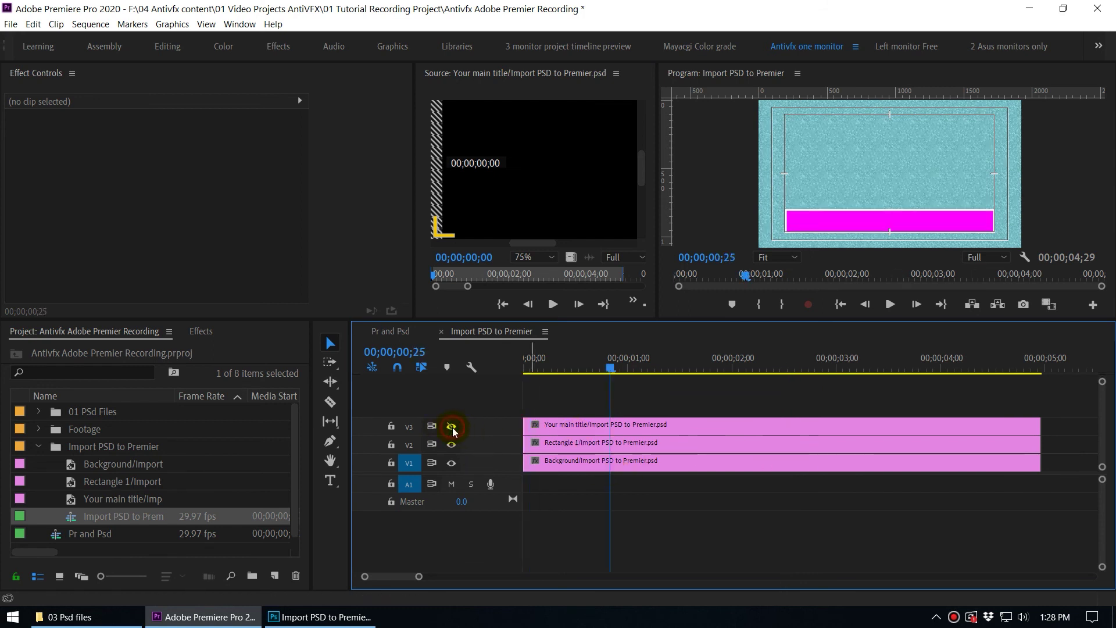
click(452, 445)
click(452, 463)
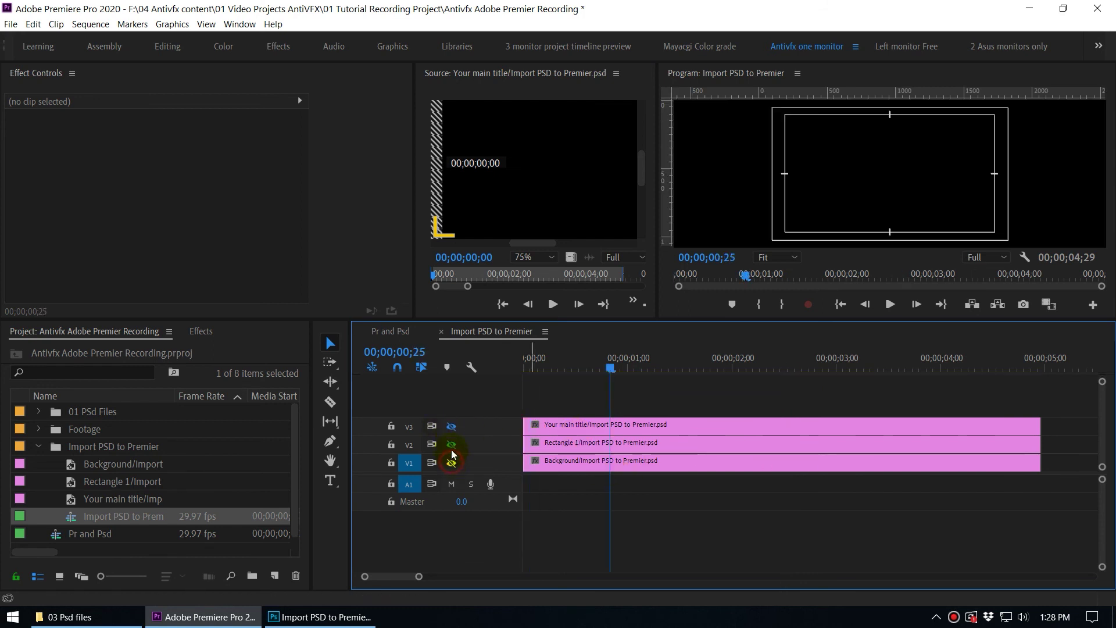
click(452, 444)
click(452, 464)
click(453, 427)
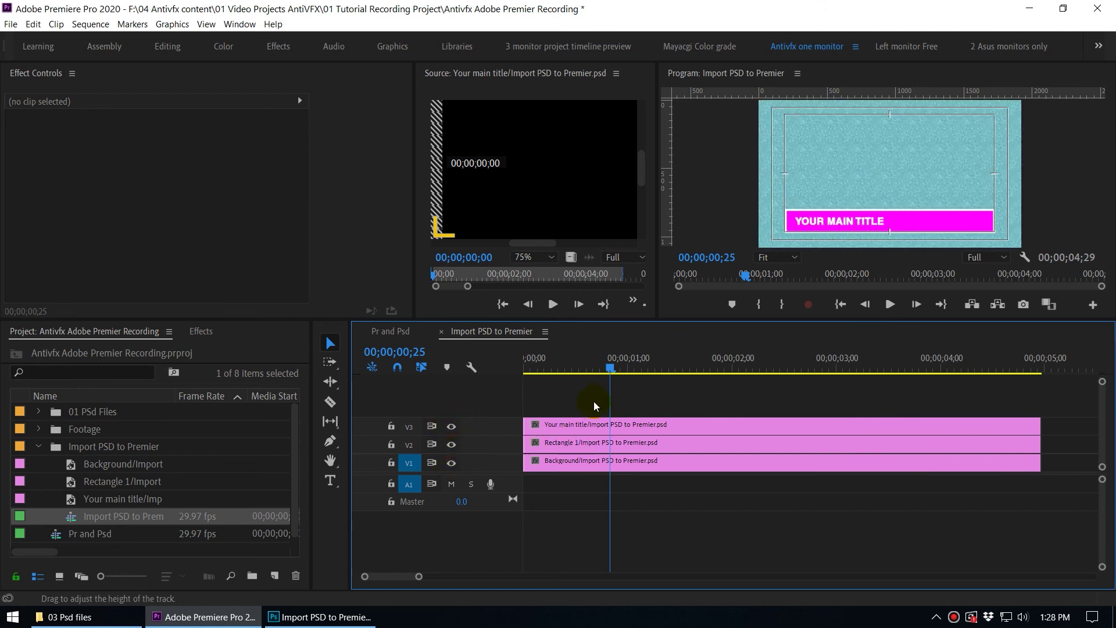
drag(610, 368, 481, 419)
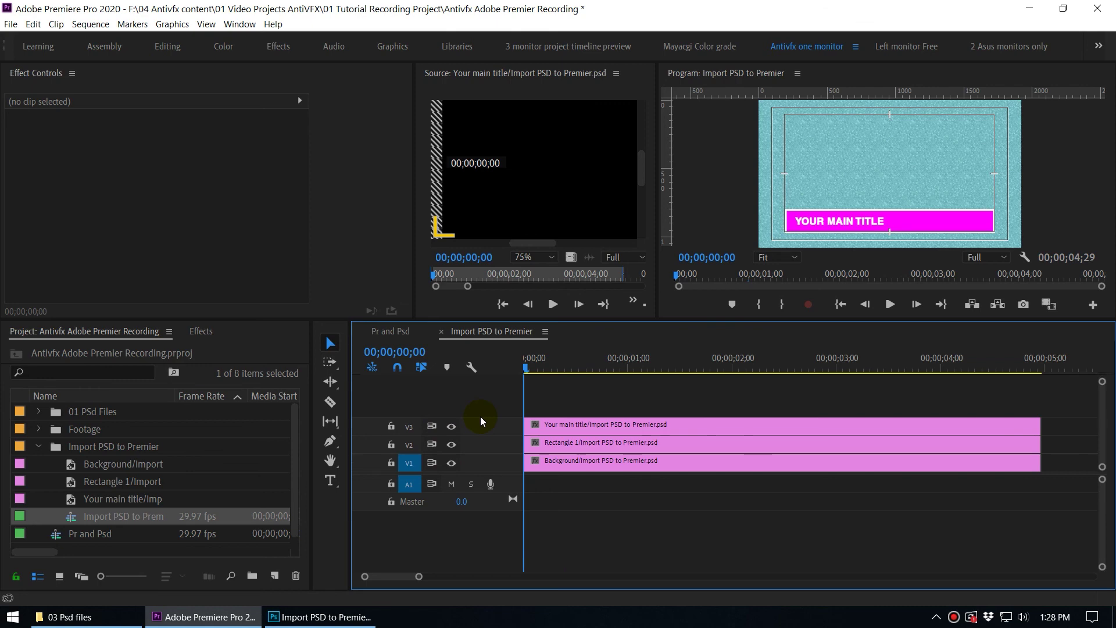
- Collapse the Import PSD to Premier bin and delete it with its contents from the project
click(38, 447)
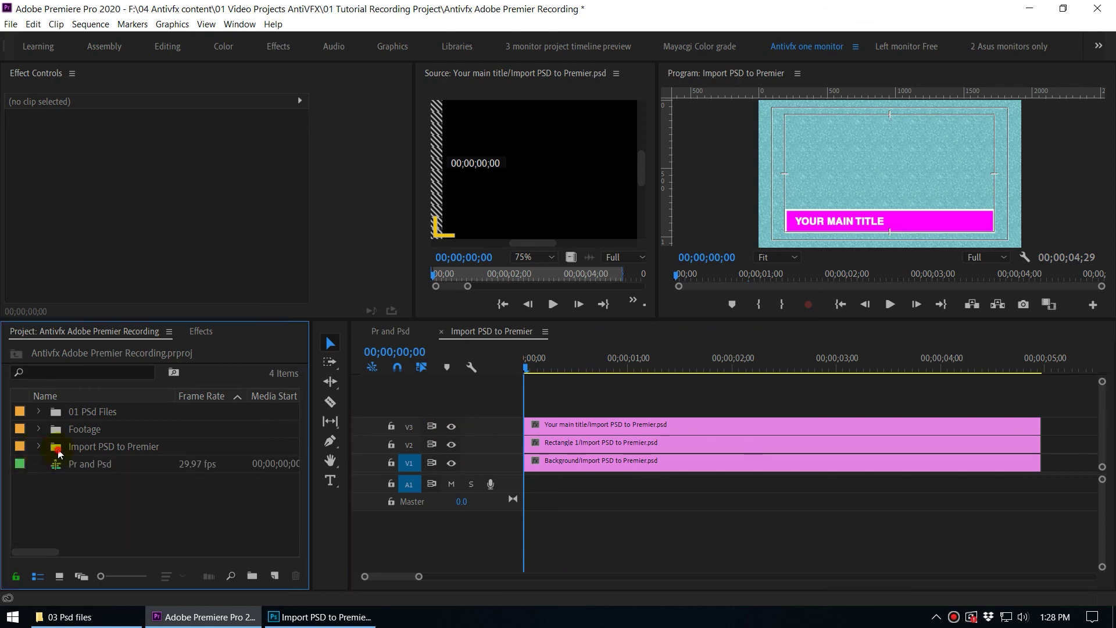
click(59, 455)
key(Delete)
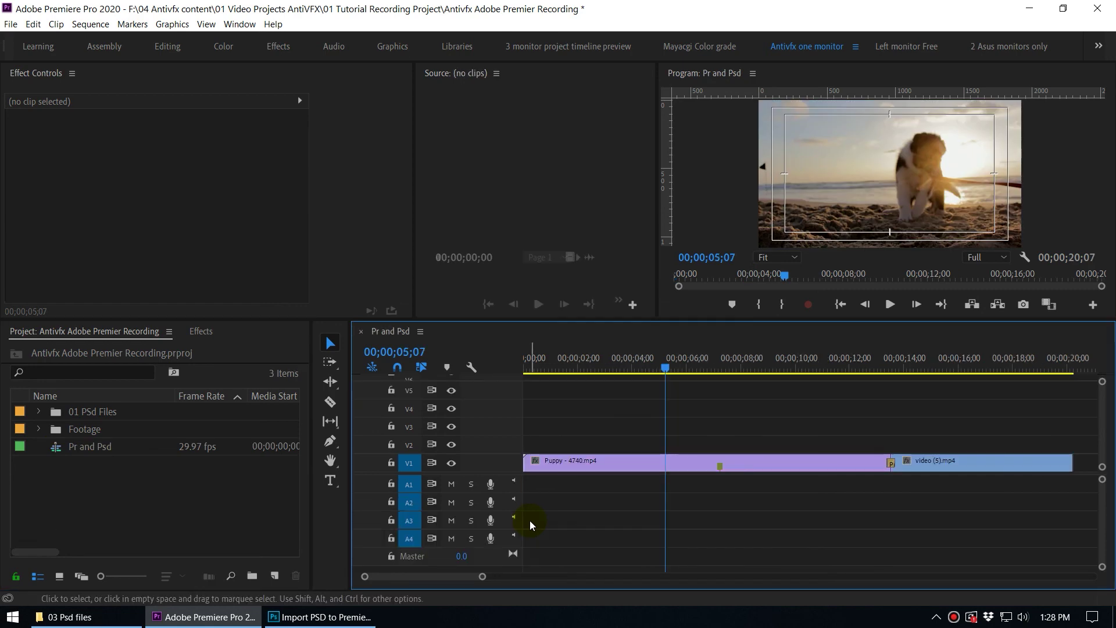